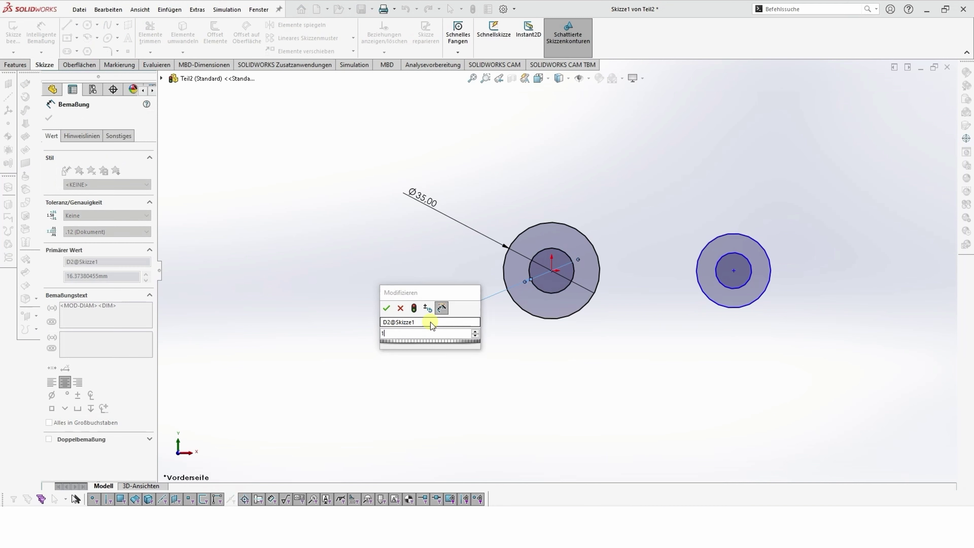
# Set the diameter of the inner circle at the origin to 12 mm.
pyautogui.write('12')
pyautogui.press('Return')
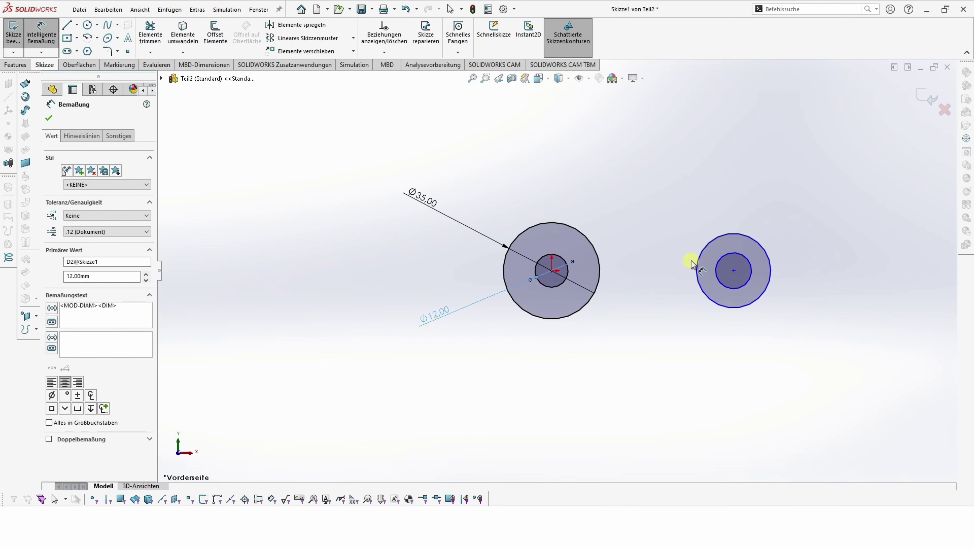
# Dimension the concentric circles away from the origin with a 22 mm outer diameter and a 10 mm inner diameter.
pyautogui.click(698, 258)
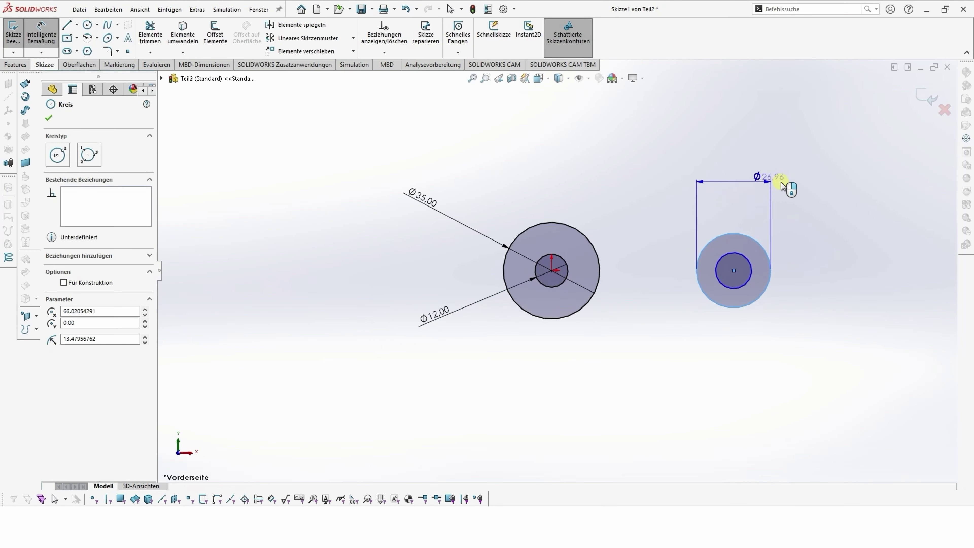
pyautogui.click(796, 187)
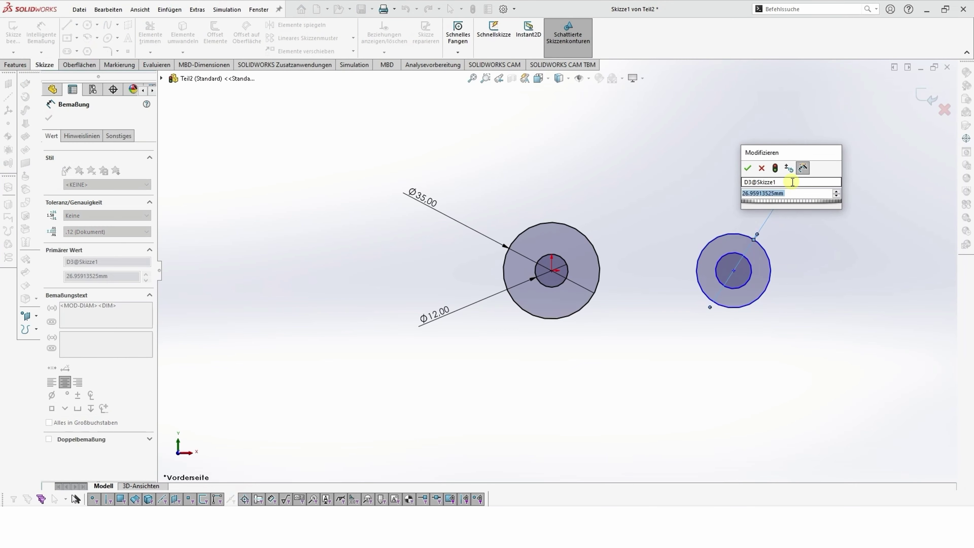
pyautogui.write('22')
pyautogui.press('Return')
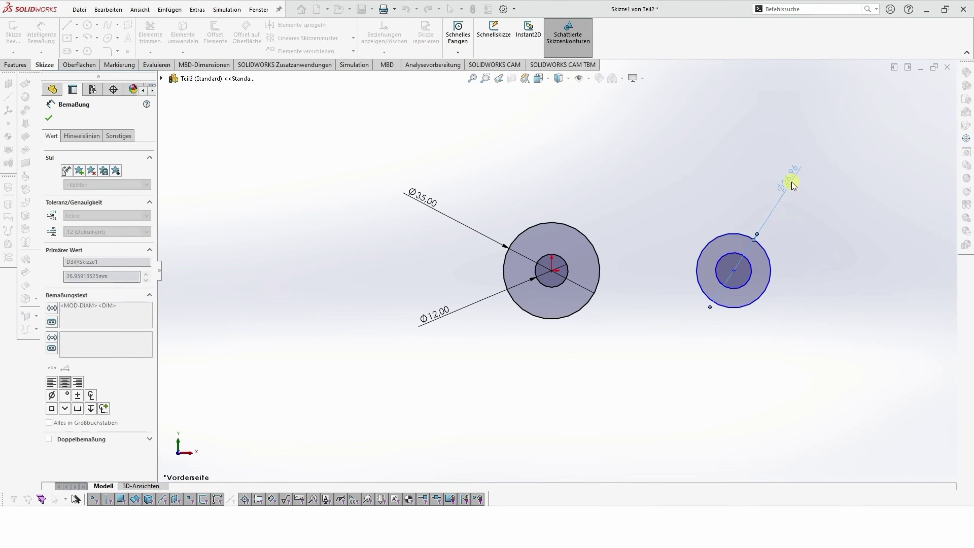
pyautogui.click(752, 265)
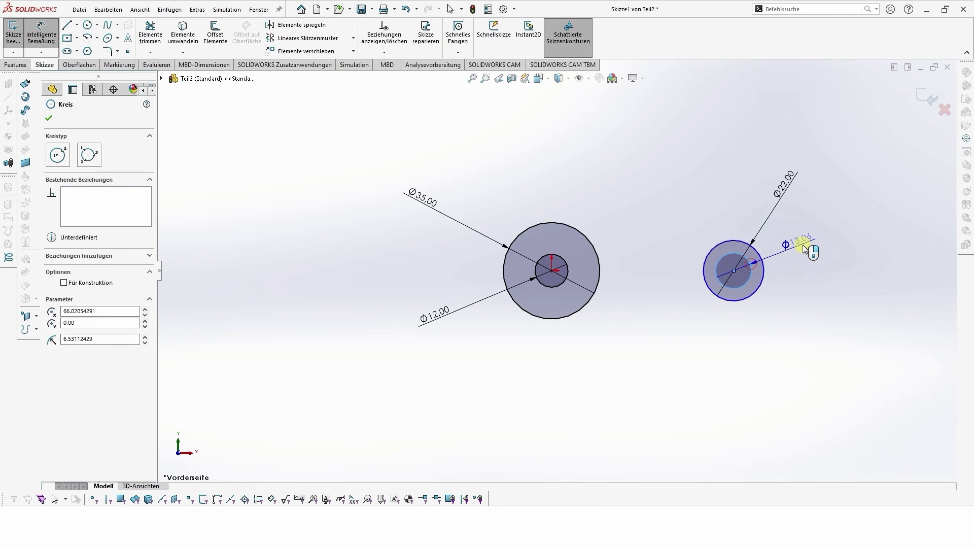
pyautogui.click(805, 244)
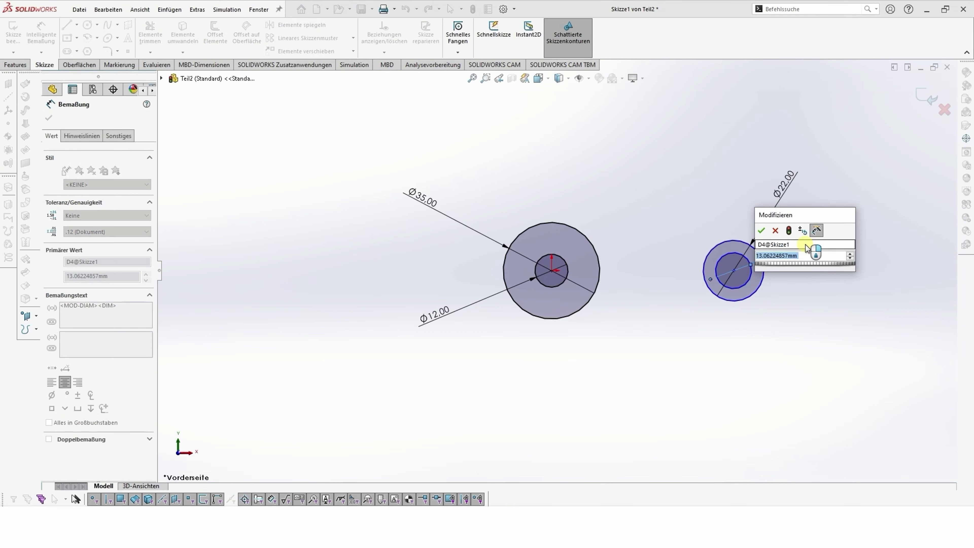
pyautogui.write('10')
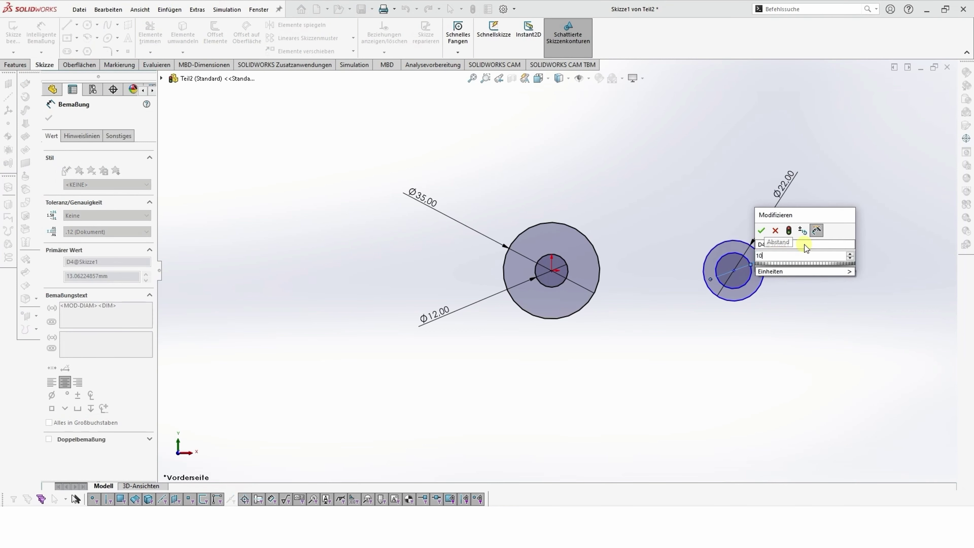
pyautogui.press('Return')
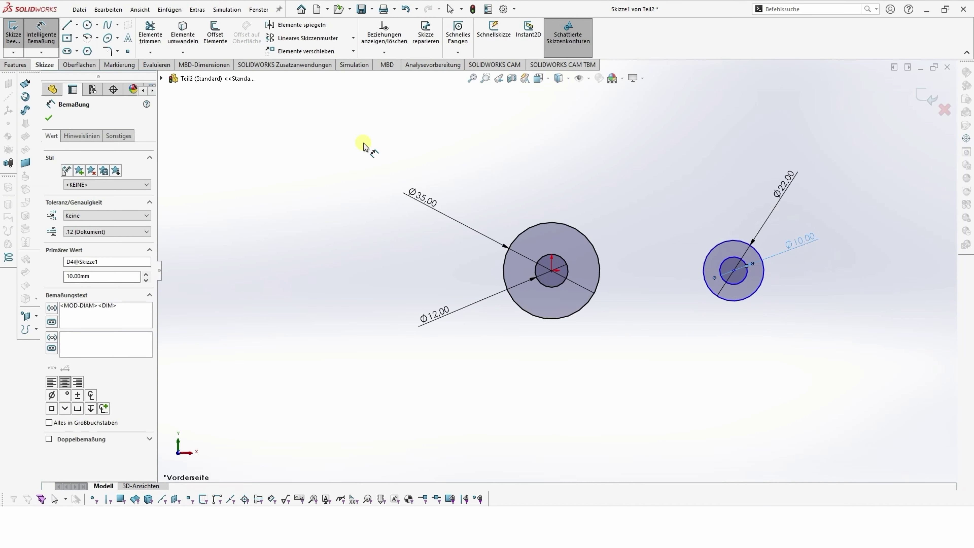
# Dimension the distance between the centres of the two circle pairs as 65 mm.
pyautogui.click(552, 269)
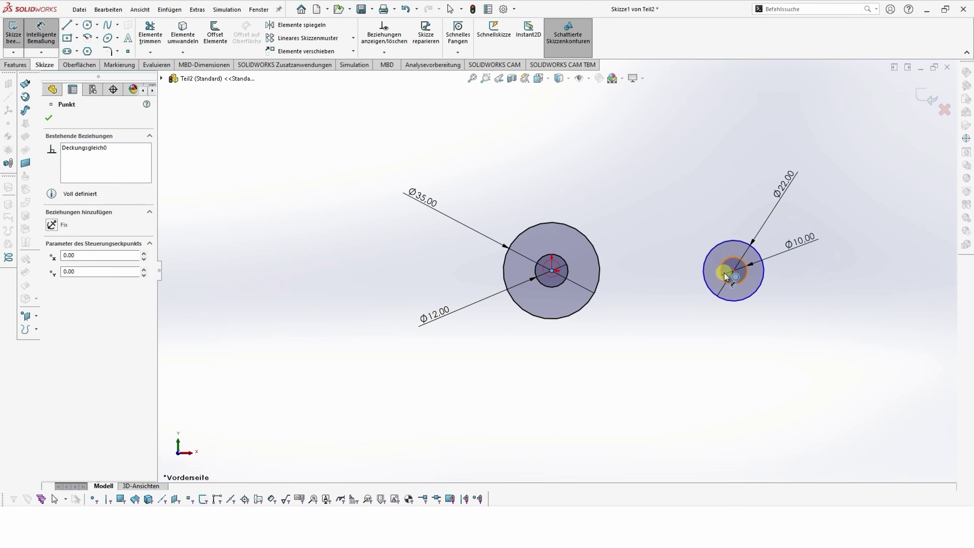
pyautogui.click(734, 273)
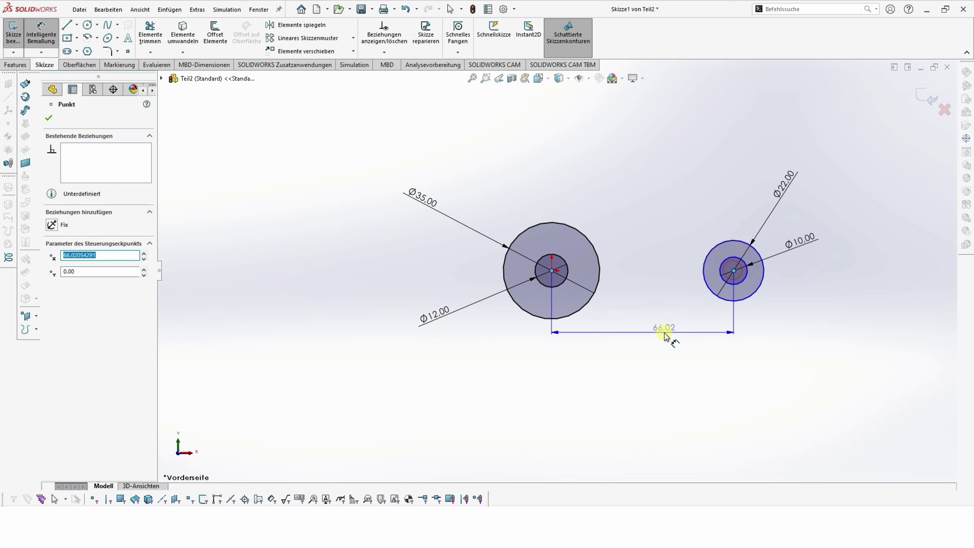
pyautogui.click(662, 333)
pyautogui.write('65')
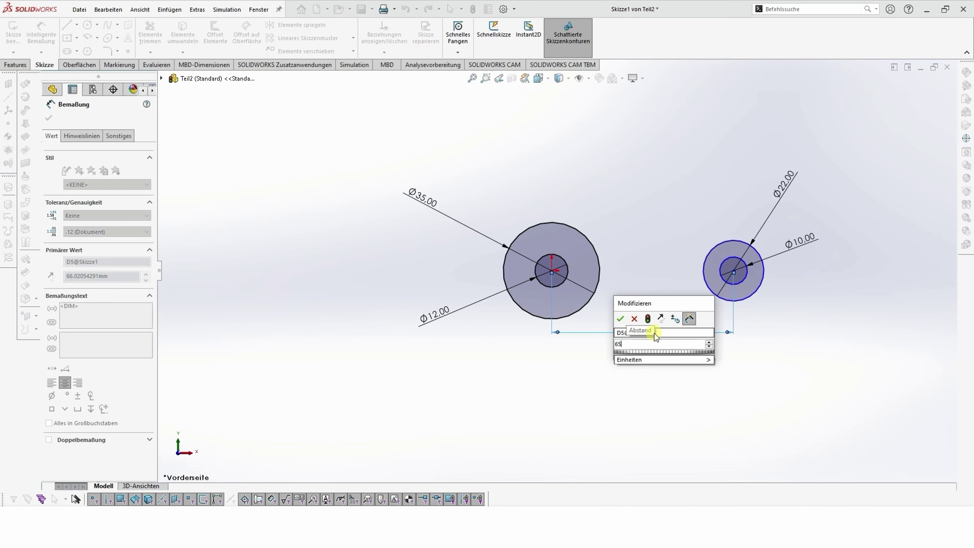
pyautogui.press('Return')
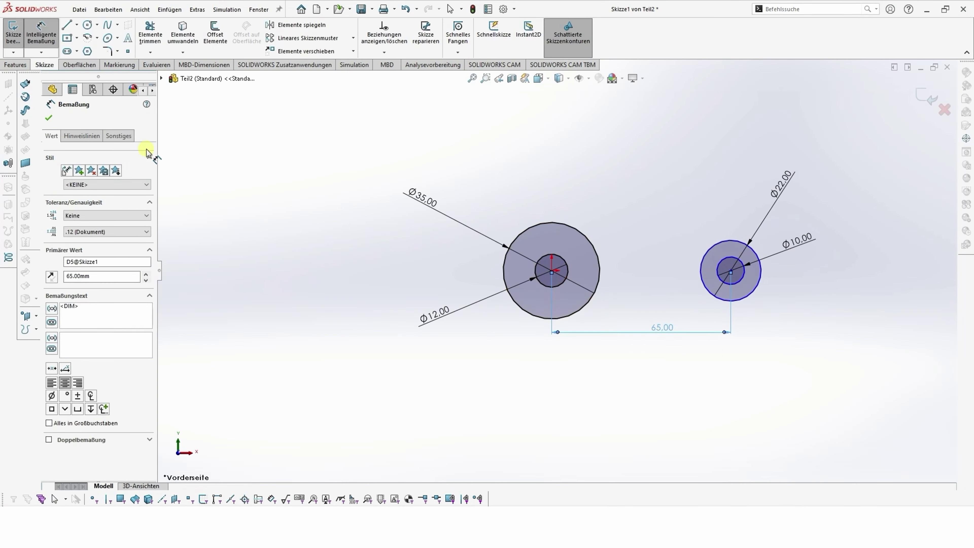
pyautogui.click(48, 118)
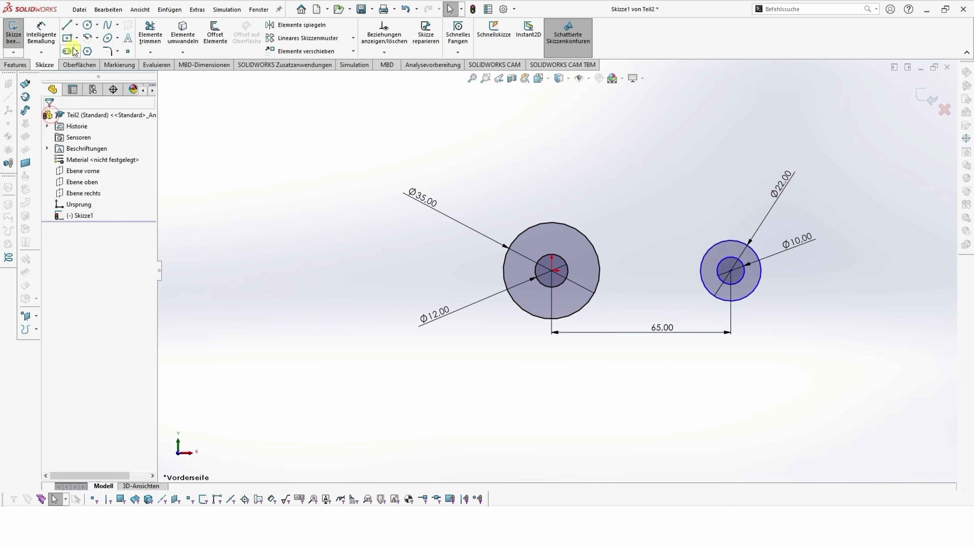
# Connect the two outer circles with one line between their uppermost points and another between their lowest points.
pyautogui.click(67, 24)
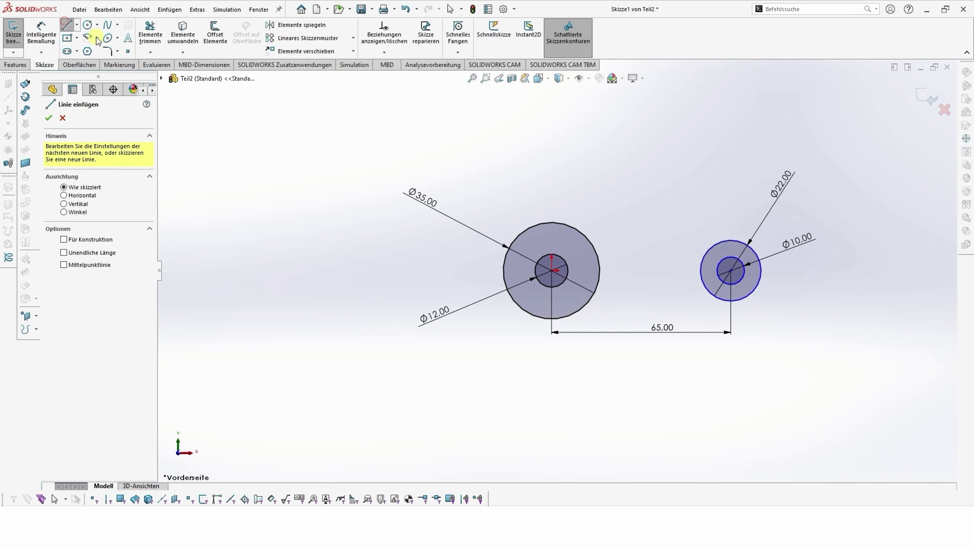
pyautogui.click(551, 222)
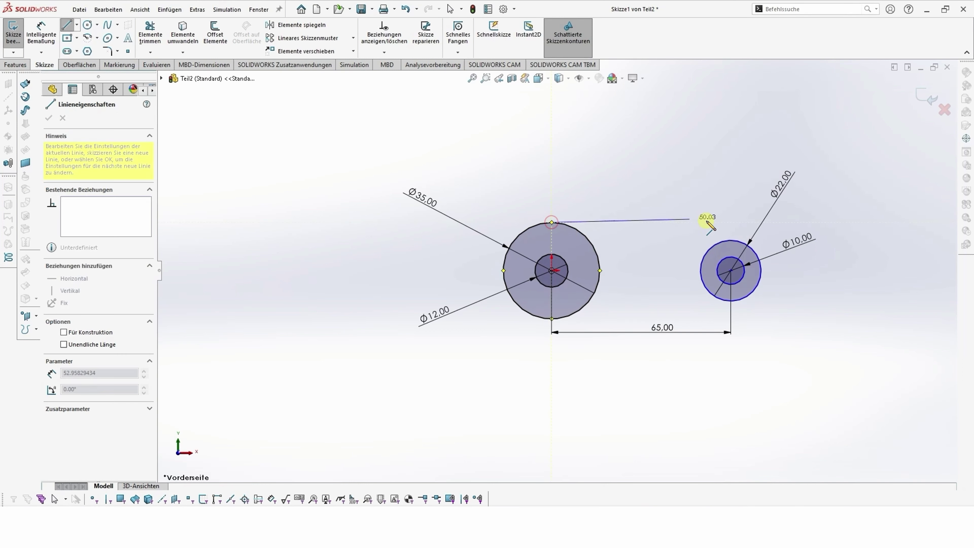
pyautogui.click(731, 241)
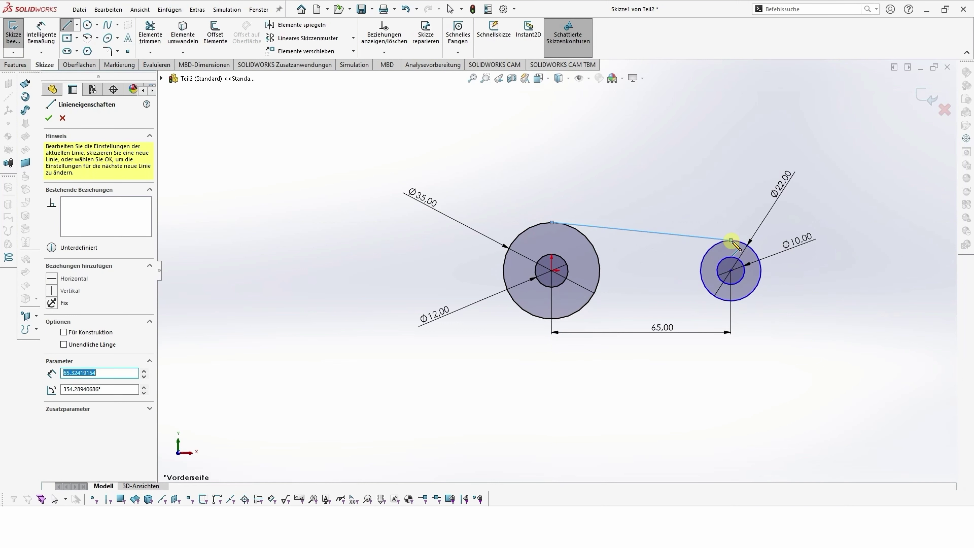
pyautogui.press('Escape')
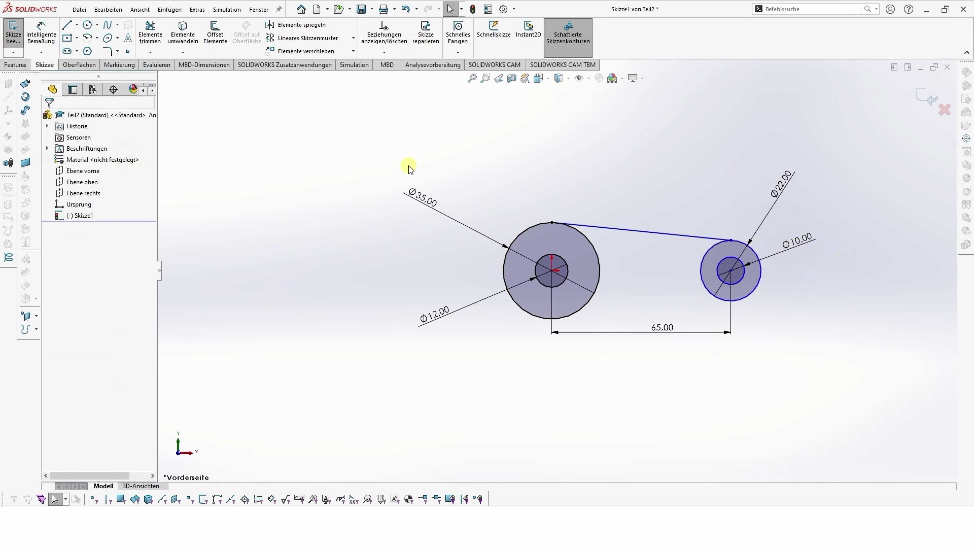
pyautogui.click(67, 25)
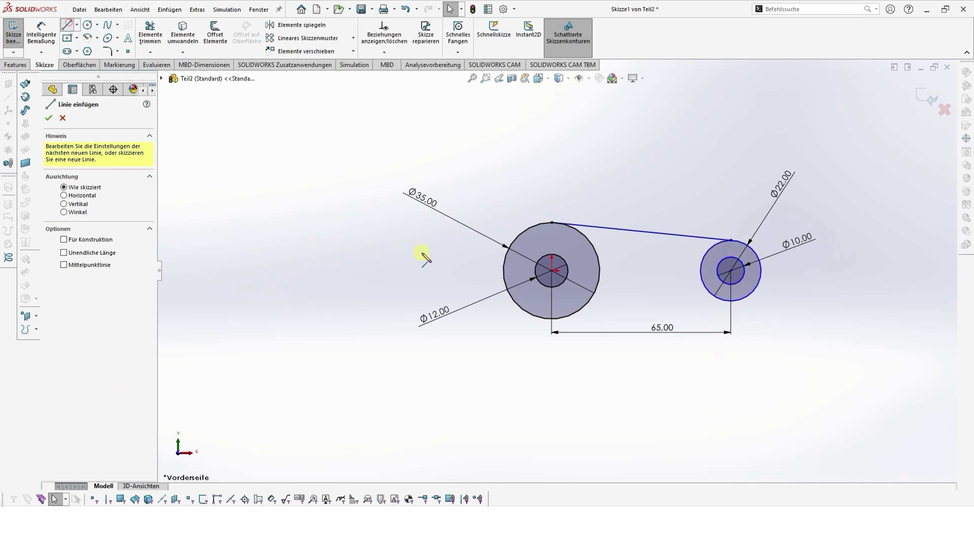
pyautogui.click(551, 318)
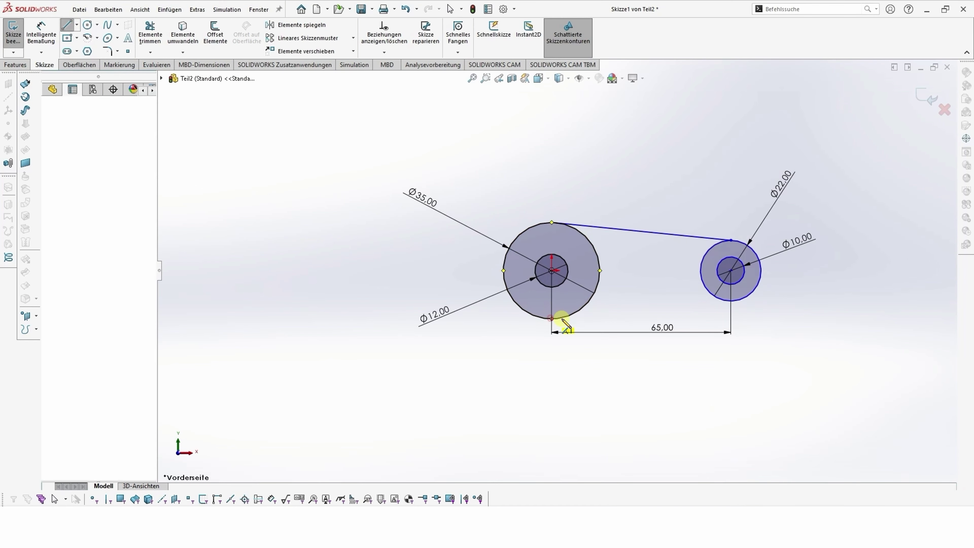
pyautogui.click(734, 301)
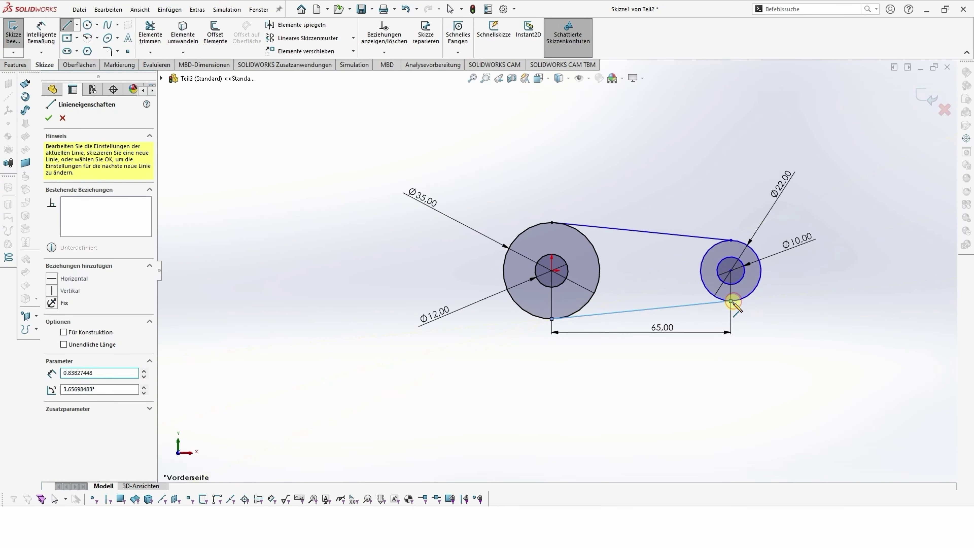
pyautogui.press('Escape')
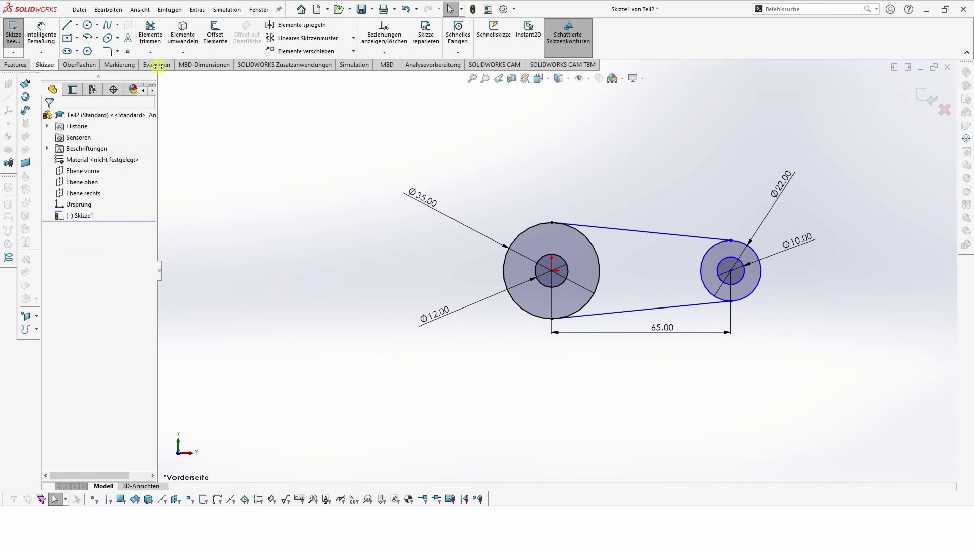
# Trim away the inner arcs of the 35 mm and 22 mm circles to leave one closed lever outline.
pyautogui.click(150, 34)
pyautogui.moveTo(640, 267); pyautogui.dragTo(597, 271)
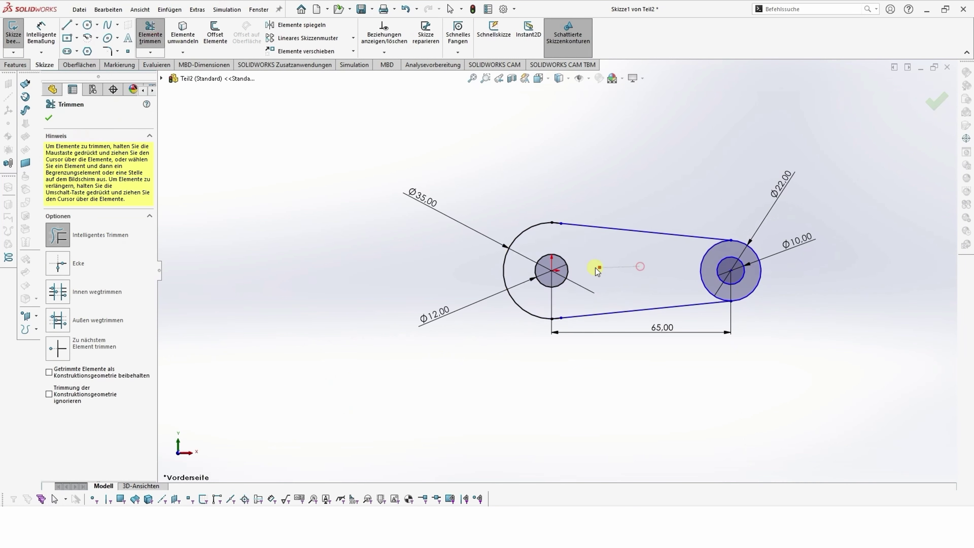
pyautogui.moveTo(701, 275); pyautogui.dragTo(708, 279)
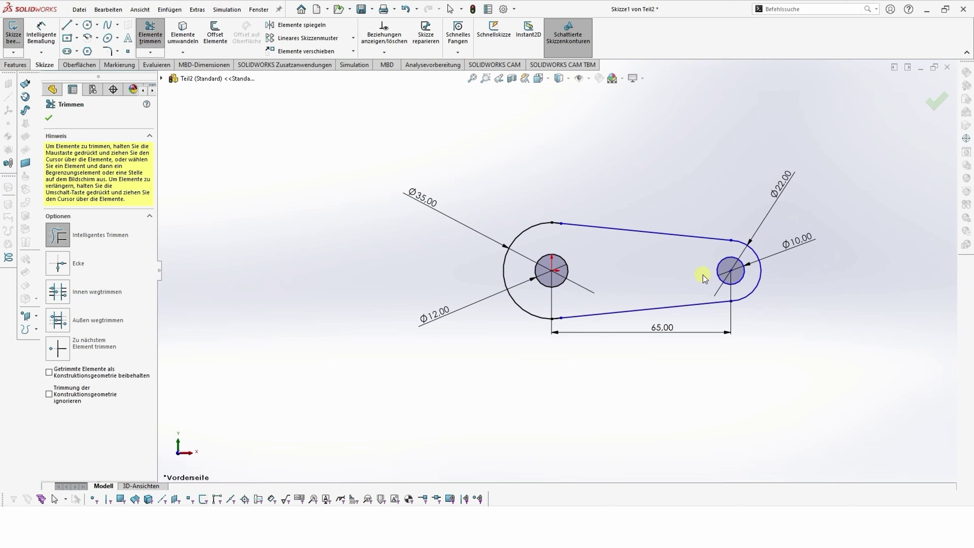
pyautogui.click(927, 107)
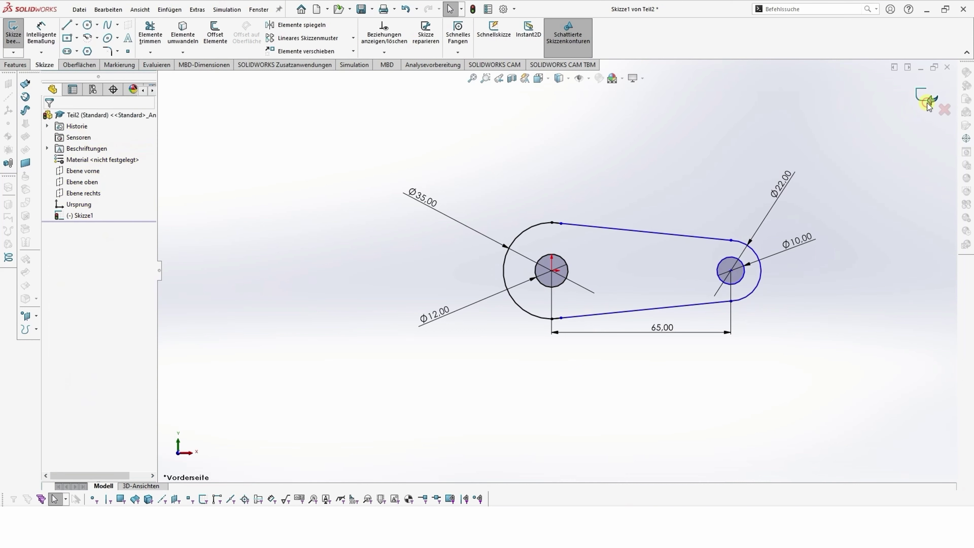
# Extrude the lever region around the two holes as a blind boss with a depth of 45 mm.
pyautogui.click(15, 64)
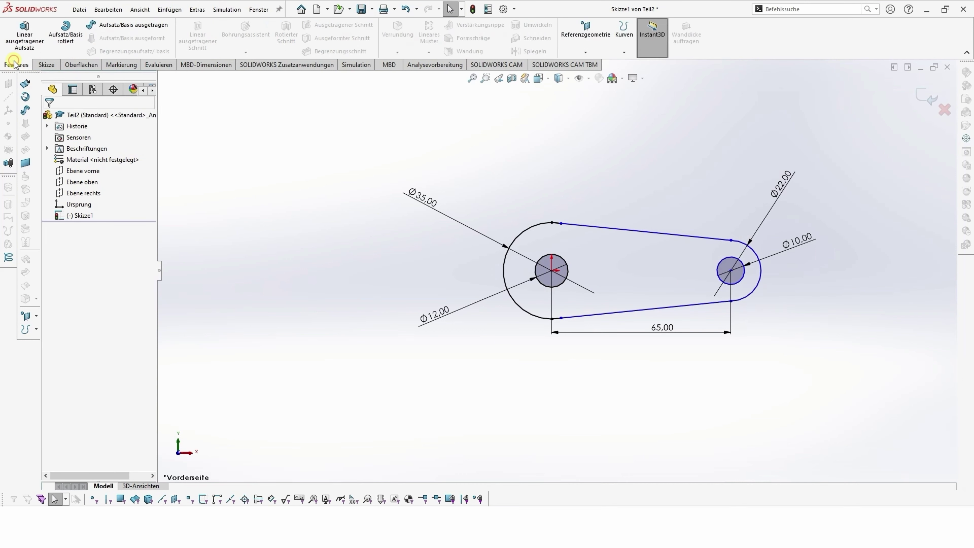
pyautogui.click(24, 30)
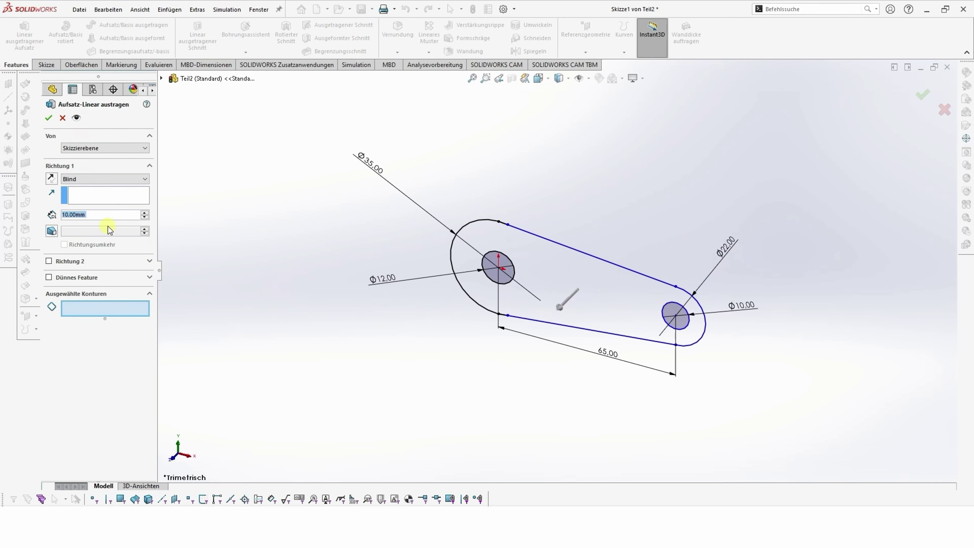
pyautogui.moveTo(102, 214); pyautogui.dragTo(47, 210)
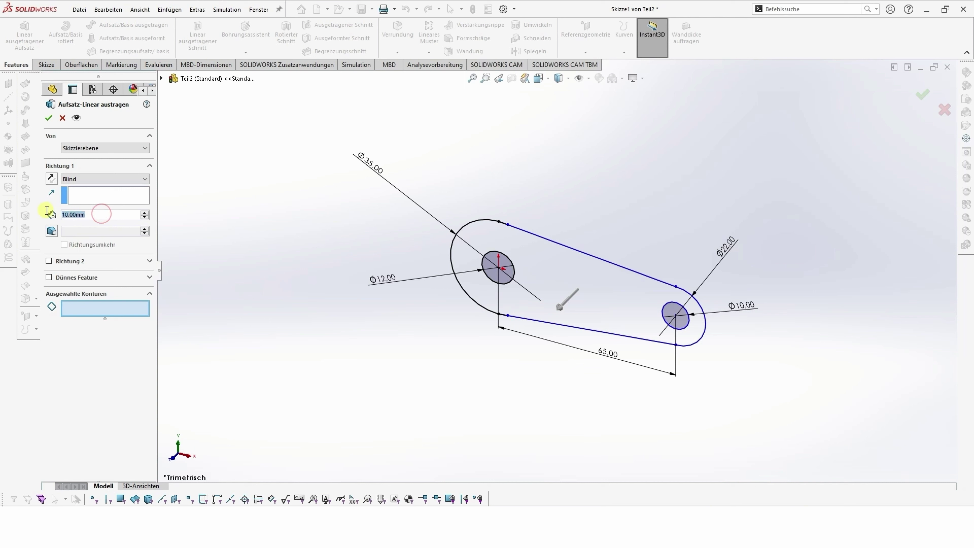
pyautogui.write('10')
pyautogui.press('Return')
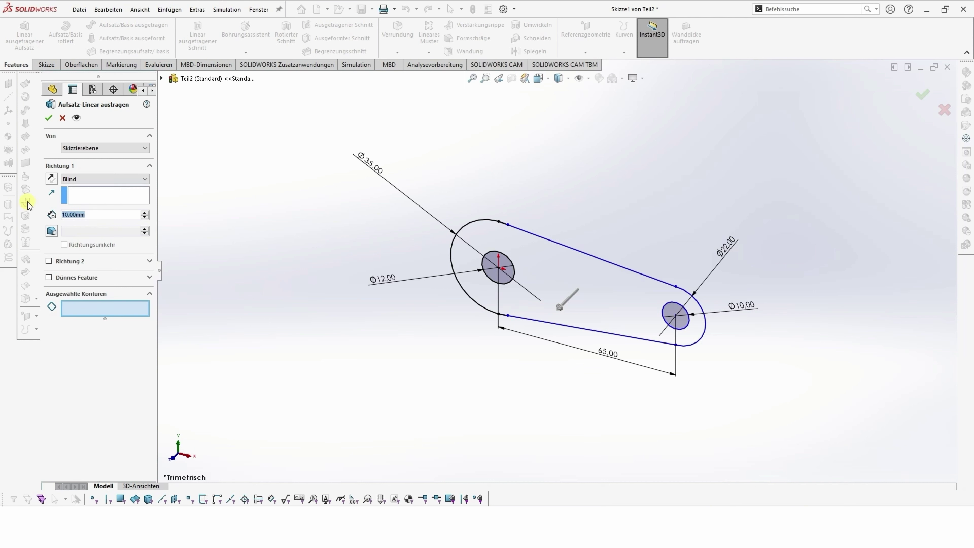
pyautogui.write('45')
pyautogui.press('Return')
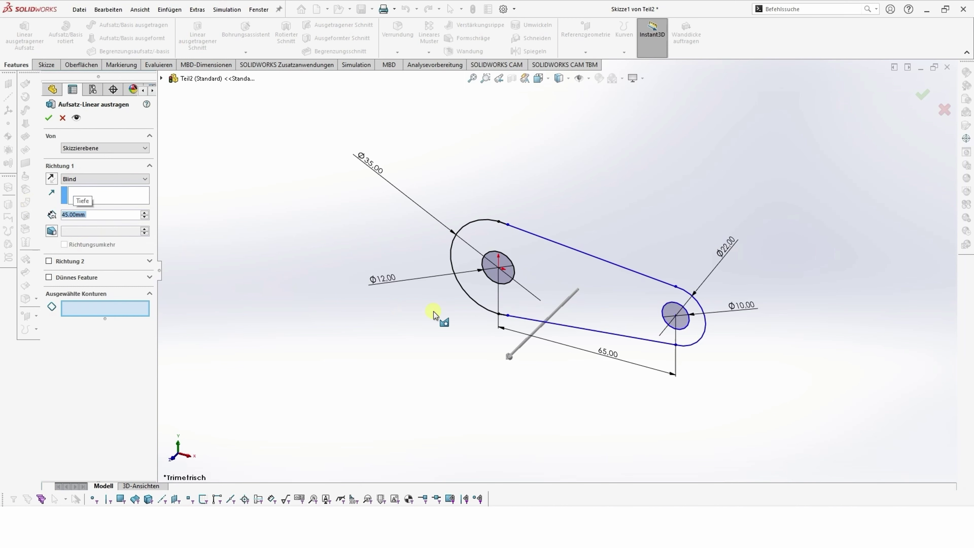
pyautogui.click(551, 282)
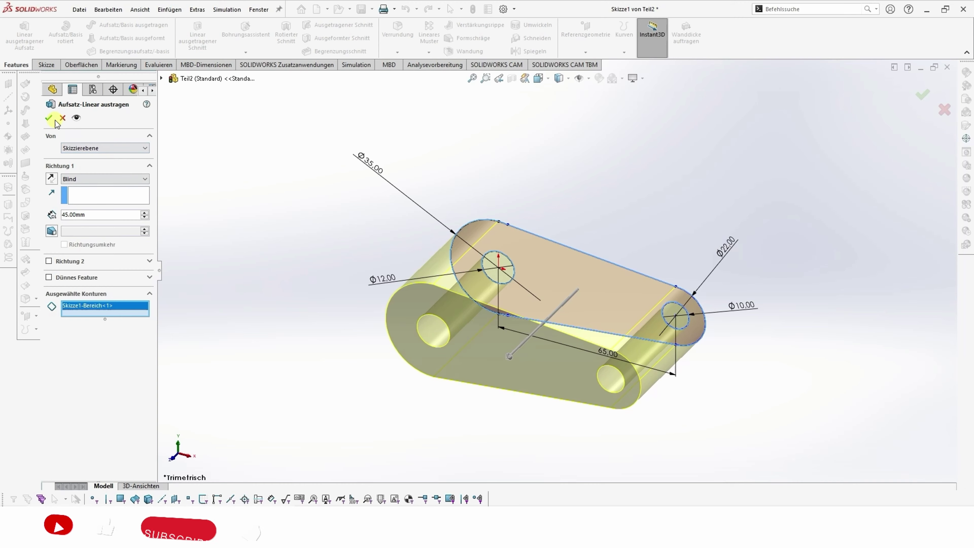
pyautogui.click(48, 119)
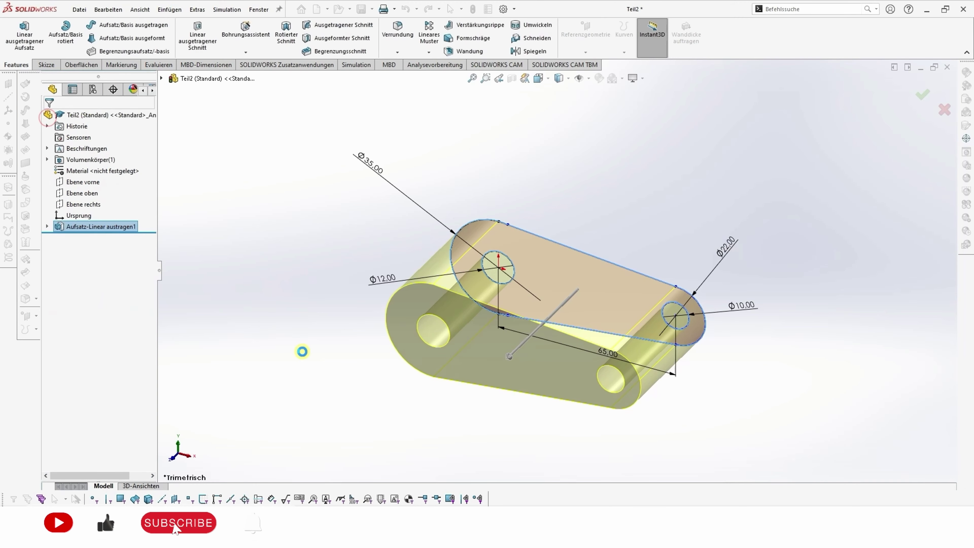
# On the top plane, sketch a horizontal straight slot about 66 mm between centres and 16 mm wide, extending past the body's narrow end.
pyautogui.moveTo(393, 414); pyautogui.dragTo(709, 420, button='middle')
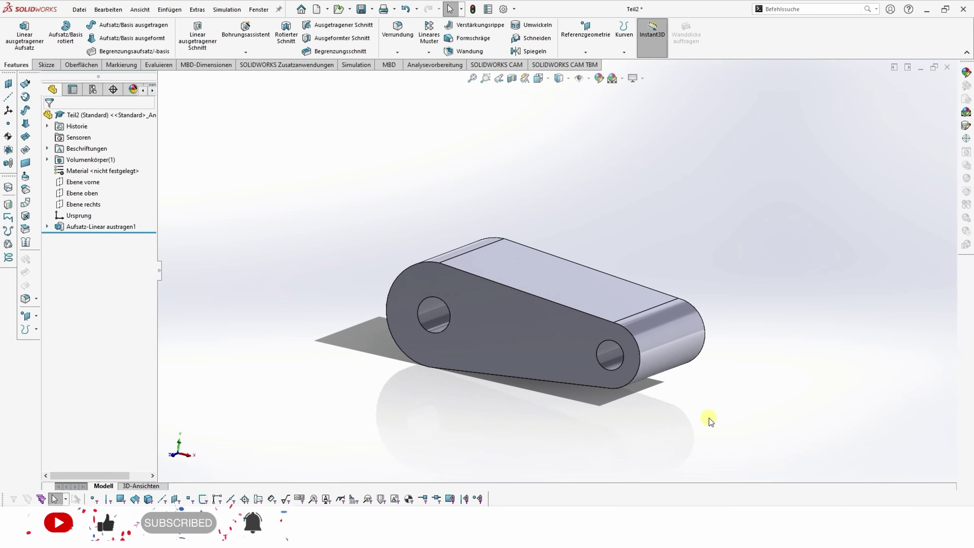
pyautogui.click(75, 194)
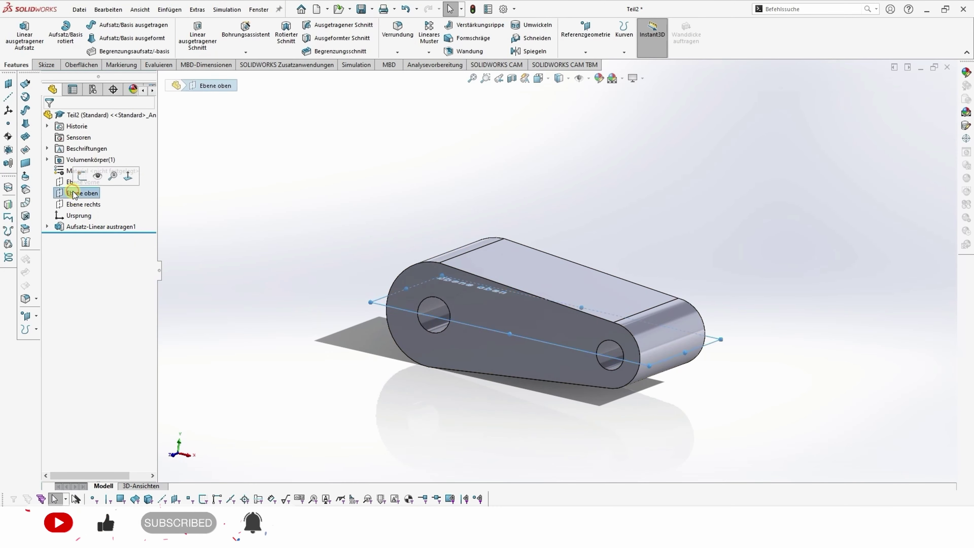
pyautogui.click(82, 176)
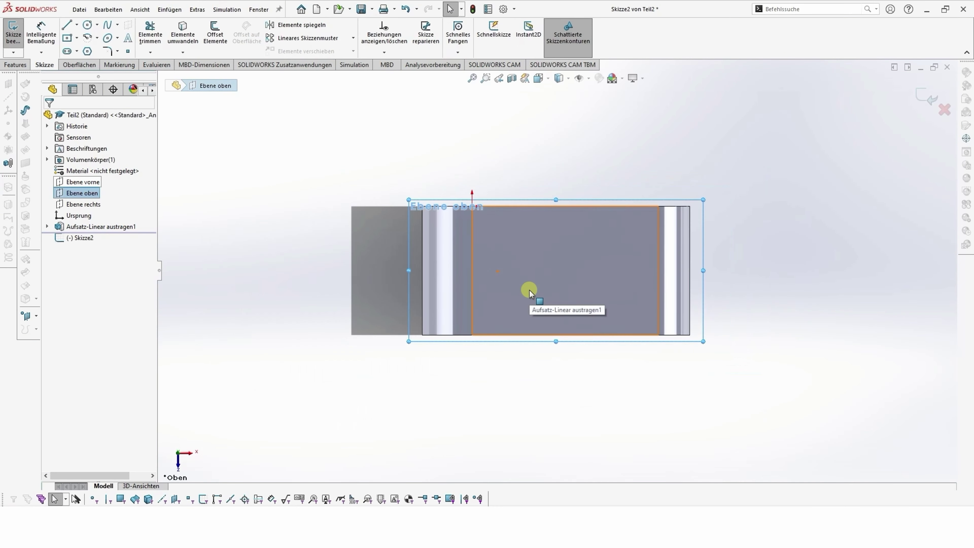
pyautogui.click(67, 51)
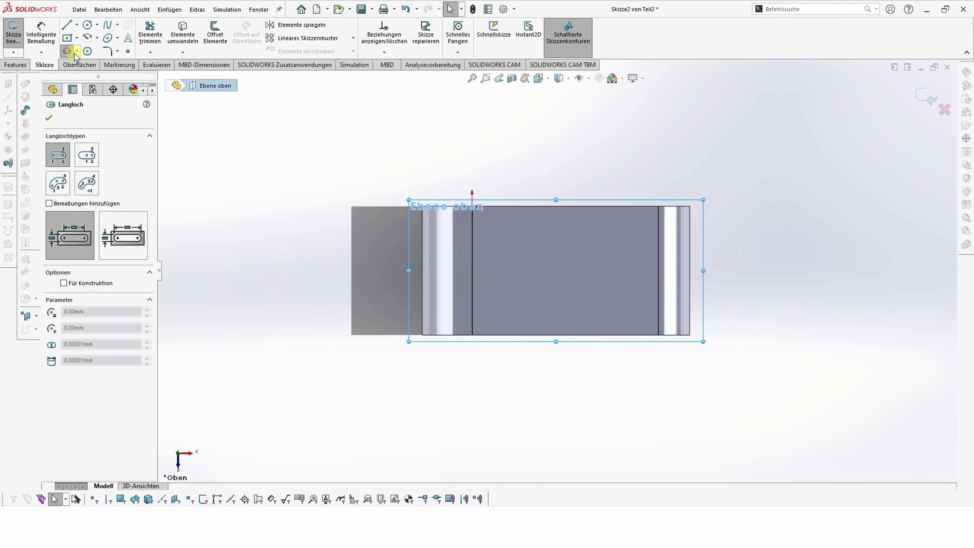
pyautogui.click(744, 273)
pyautogui.click(556, 273)
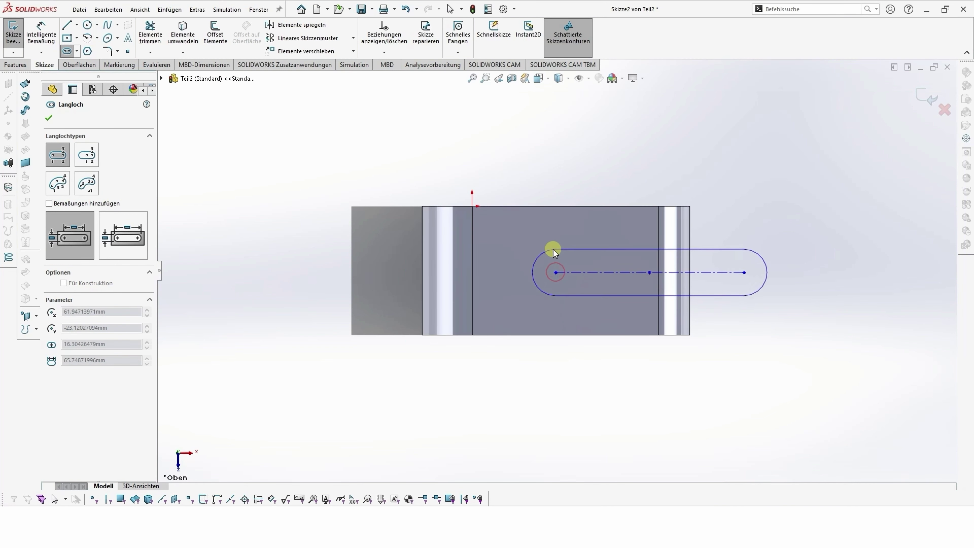
pyautogui.click(553, 249)
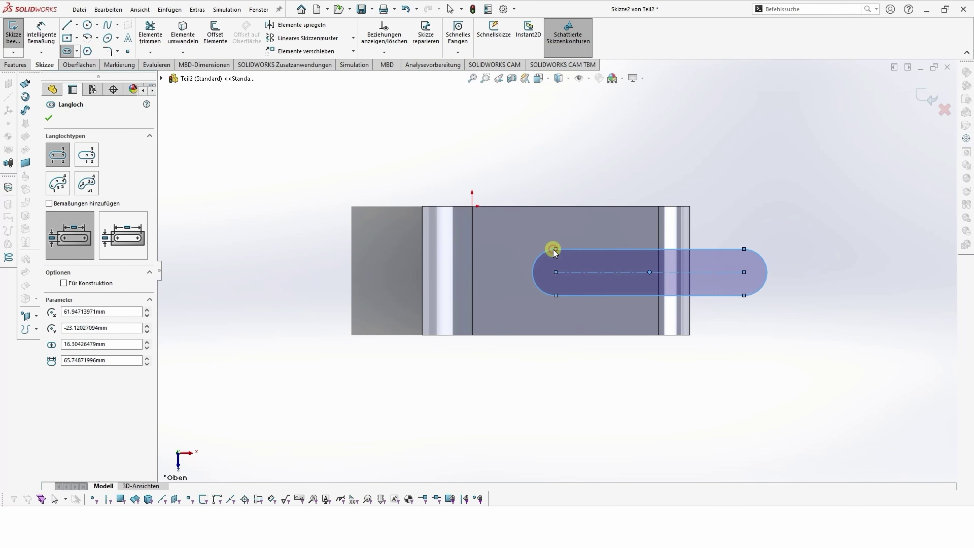
# Dimension the slot's centreline 22.5 mm from the body's long edge that passes through the origin.
pyautogui.click(34, 32)
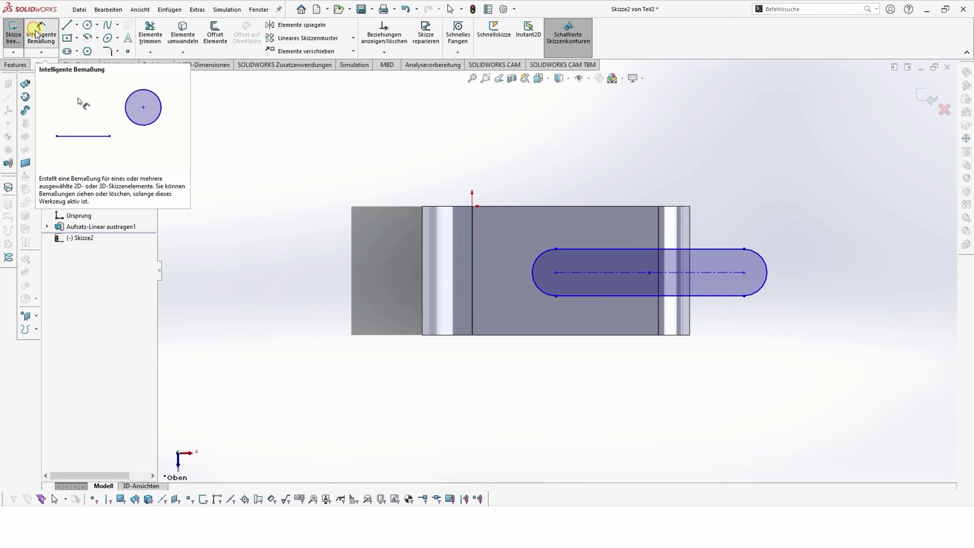
pyautogui.click(610, 273)
pyautogui.click(591, 207)
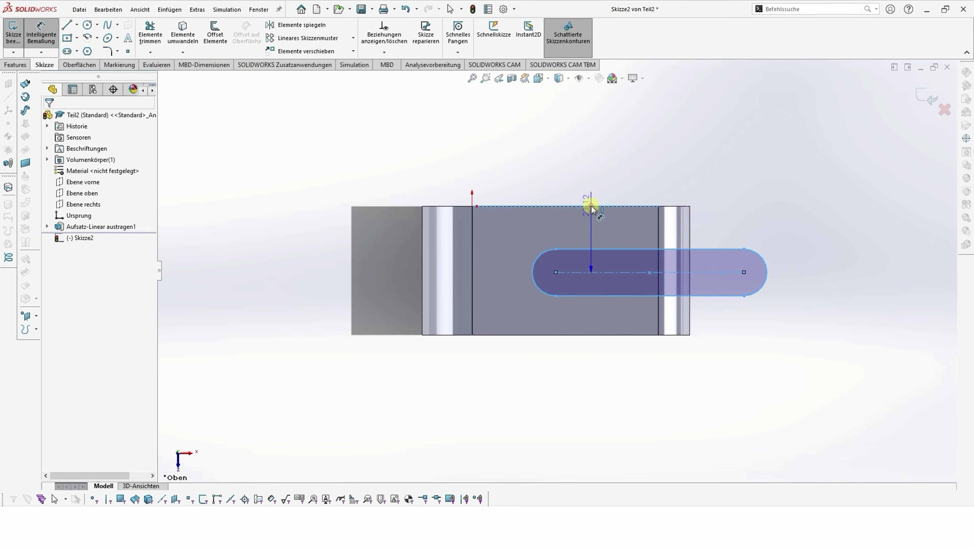
pyautogui.click(788, 222)
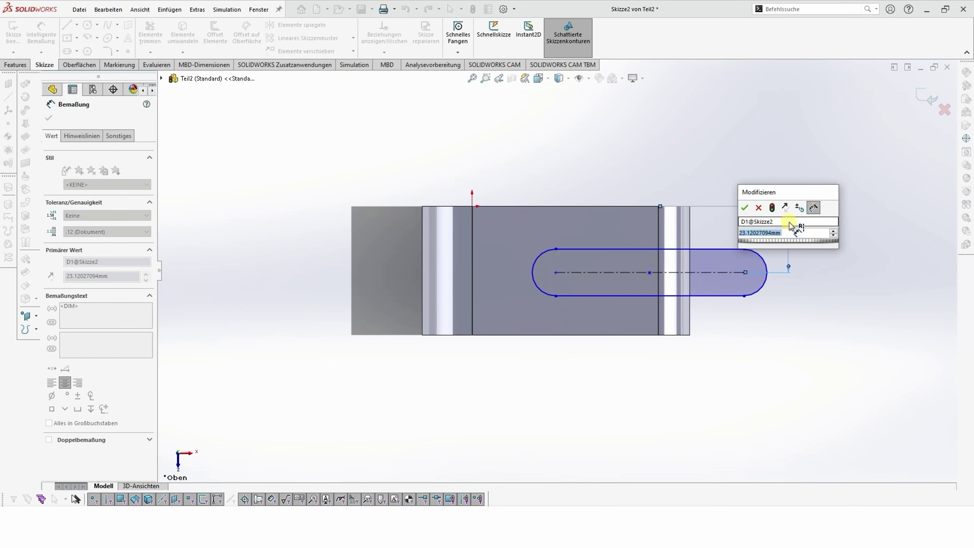
pyautogui.write('22,5')
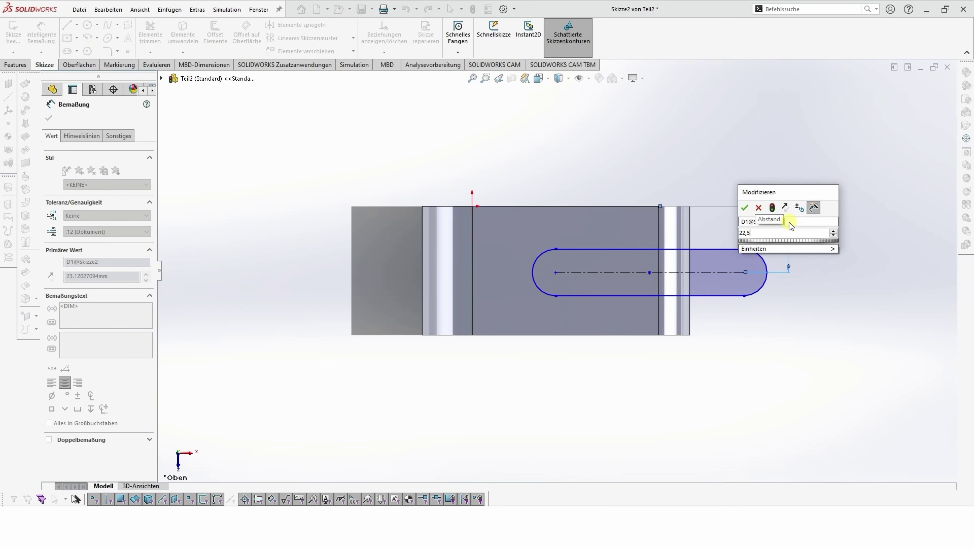
pyautogui.press('Return')
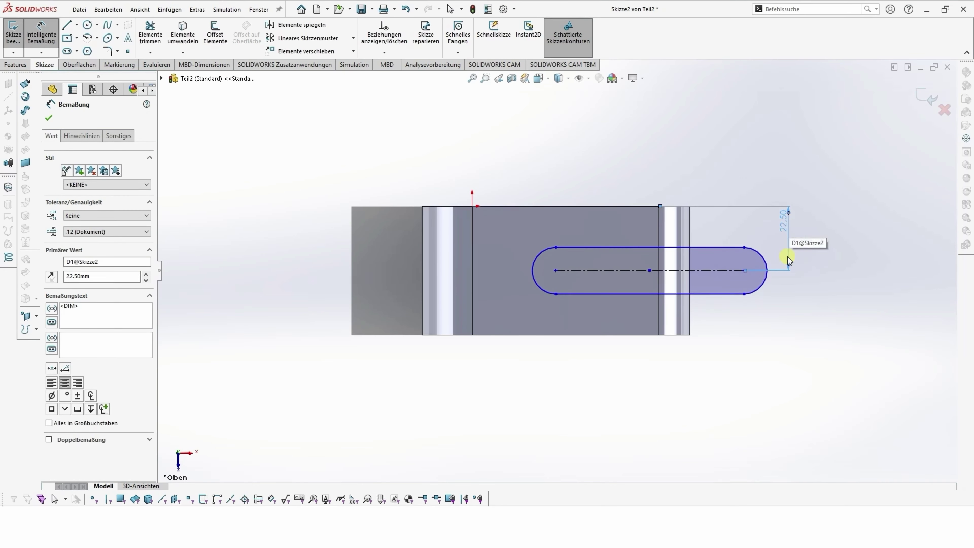
# Dimension the slot's outer end arc with a radius of 10 mm.
pyautogui.click(761, 288)
pyautogui.click(801, 323)
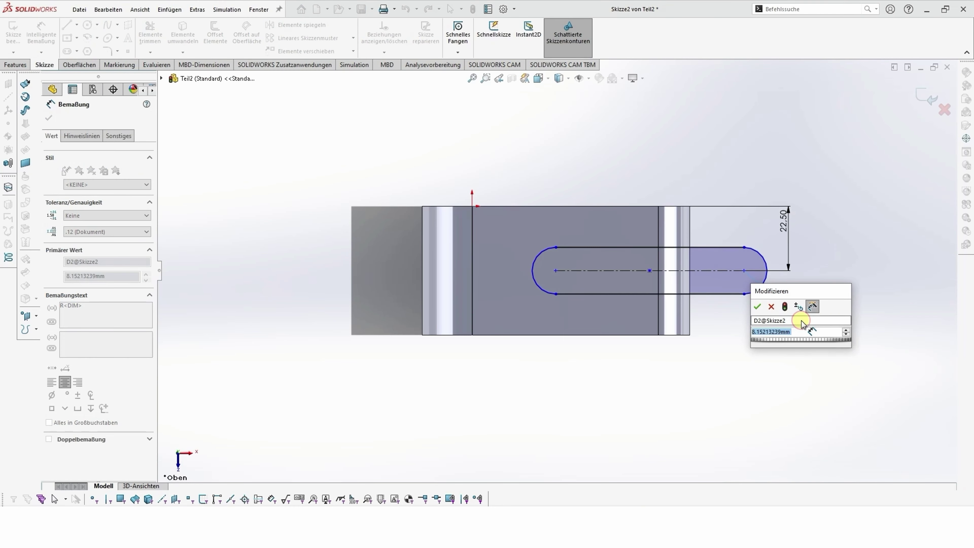
pyautogui.write('10')
pyautogui.press('Return')
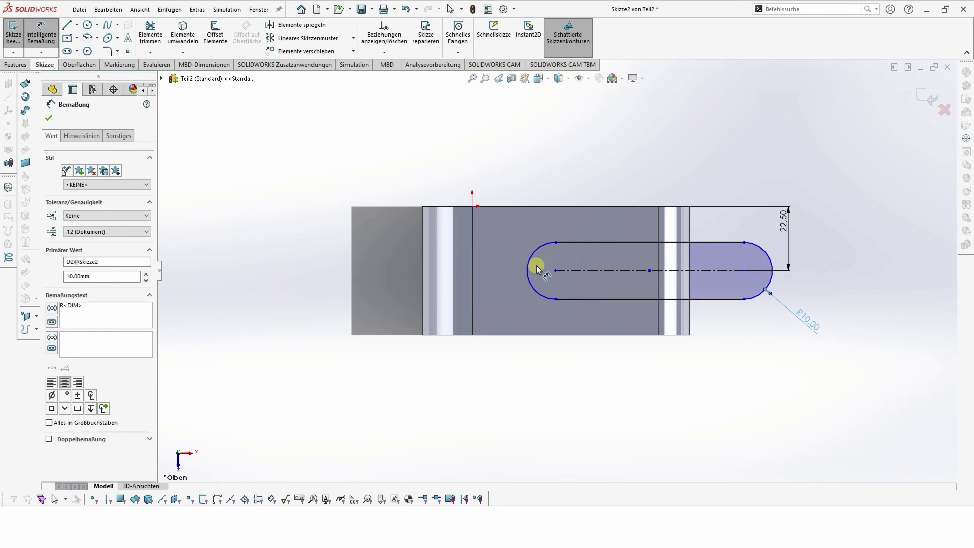
# Dimension the slot's inner arc centre 17 mm horizontally from the body edge running through the origin.
pyautogui.click(556, 271)
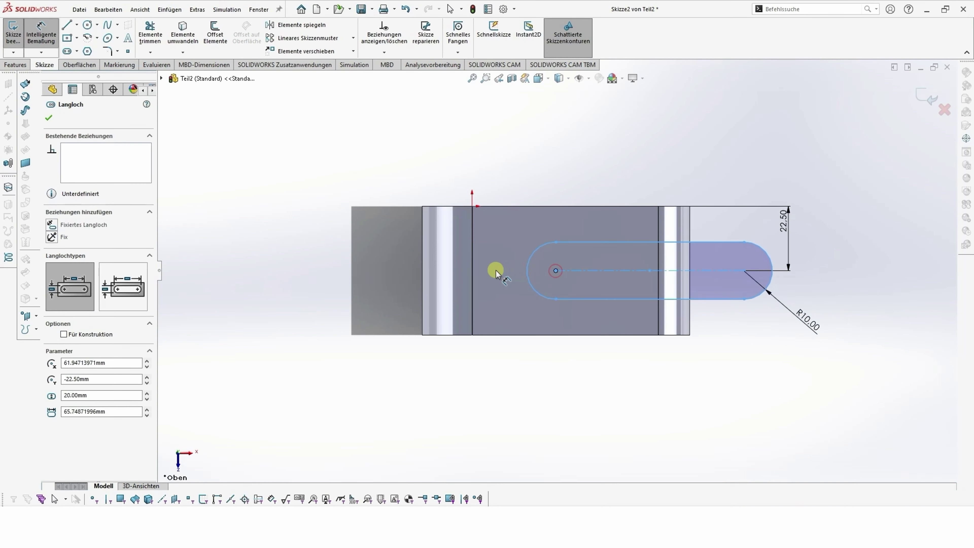
pyautogui.click(473, 267)
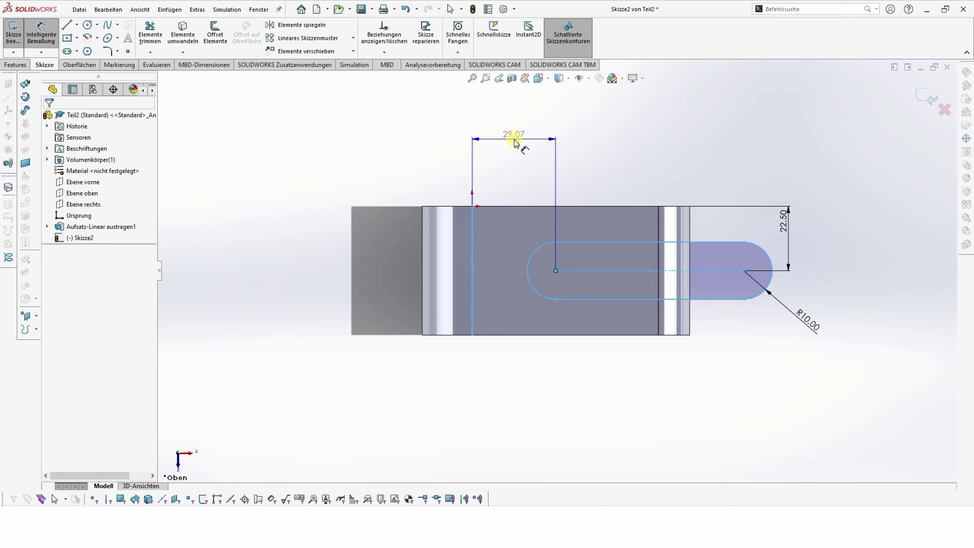
pyautogui.click(515, 143)
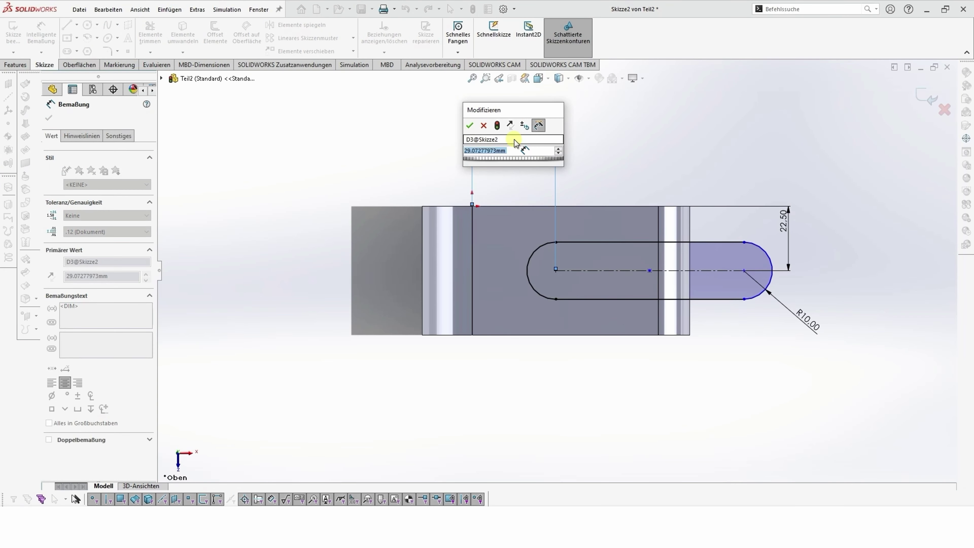
pyautogui.write('17')
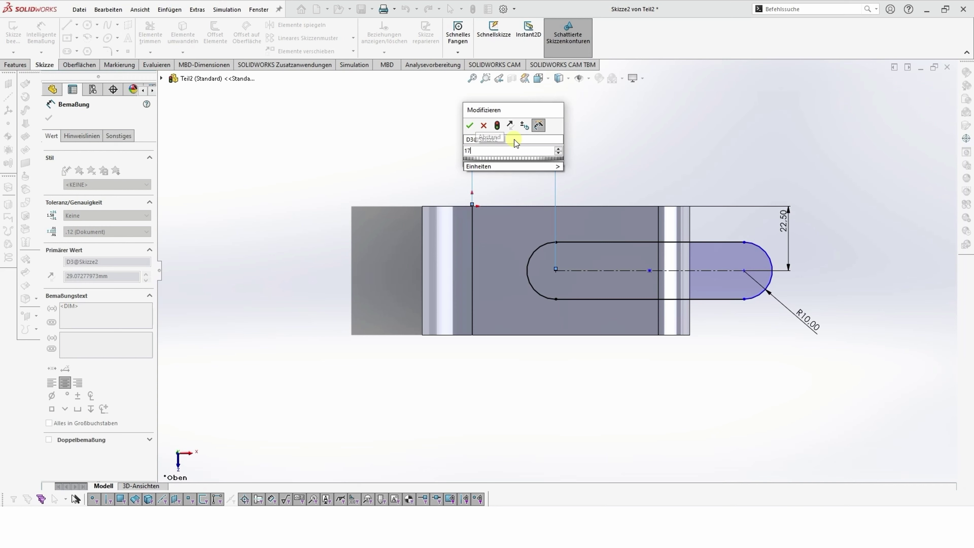
pyautogui.press('Return')
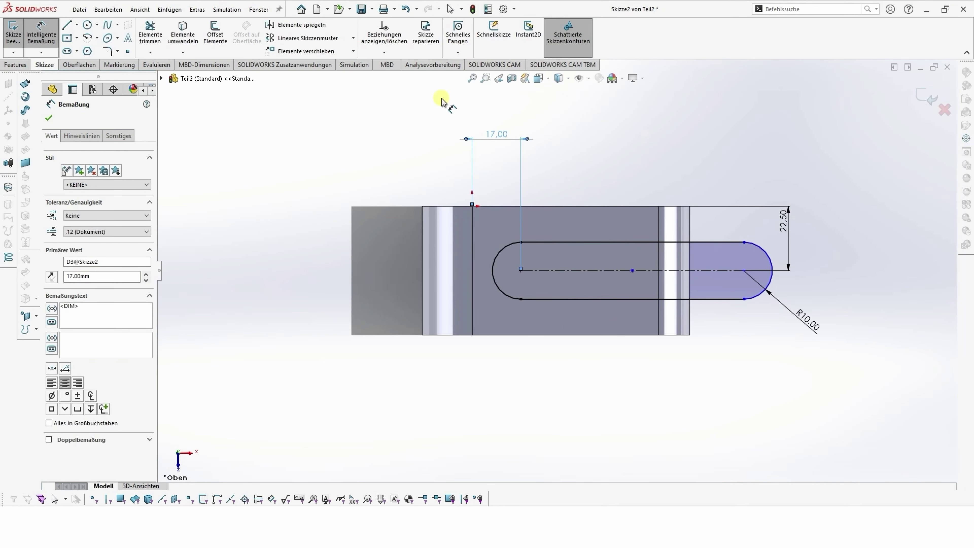
pyautogui.click(48, 118)
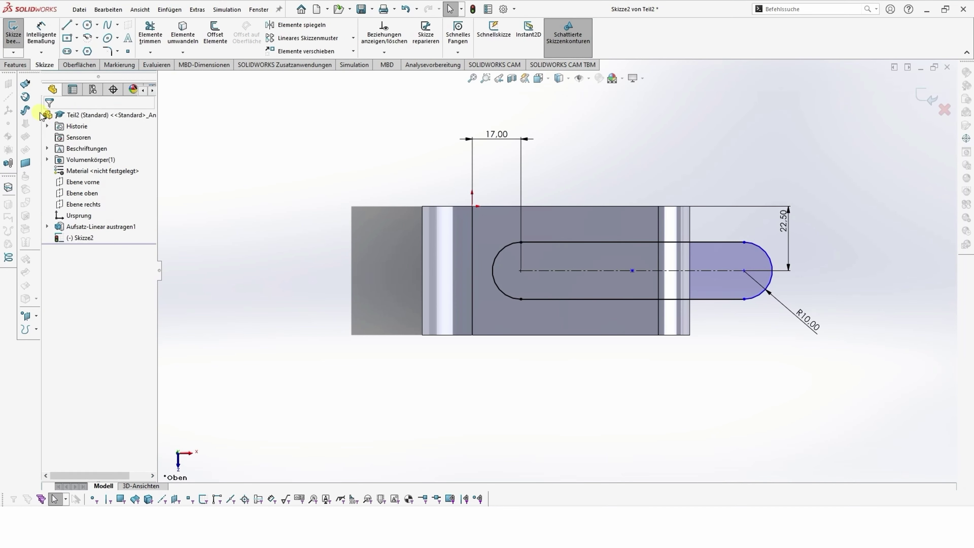
# Cut the slot profile through the whole body with an extruded cut set to Through All - Both (Durch alles - Beide).
pyautogui.click(11, 66)
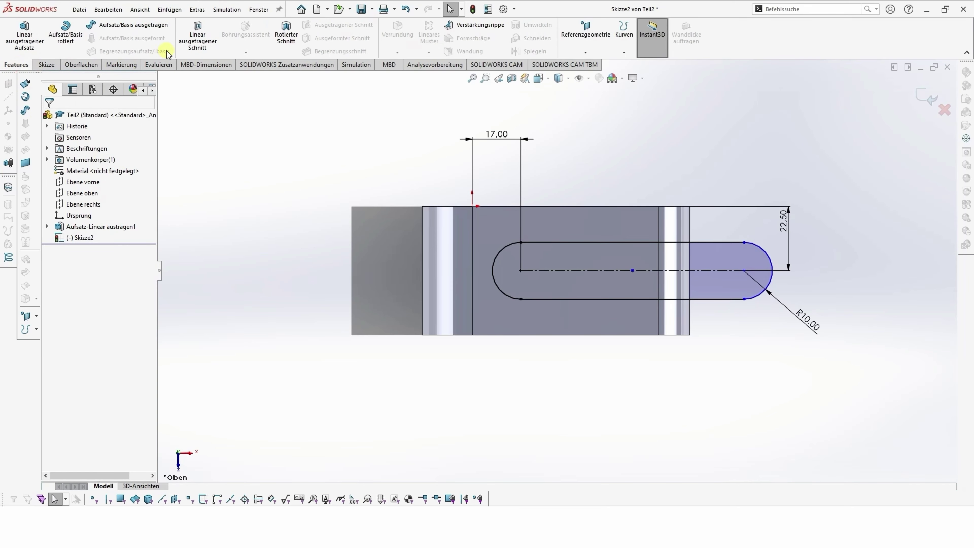
pyautogui.click(197, 32)
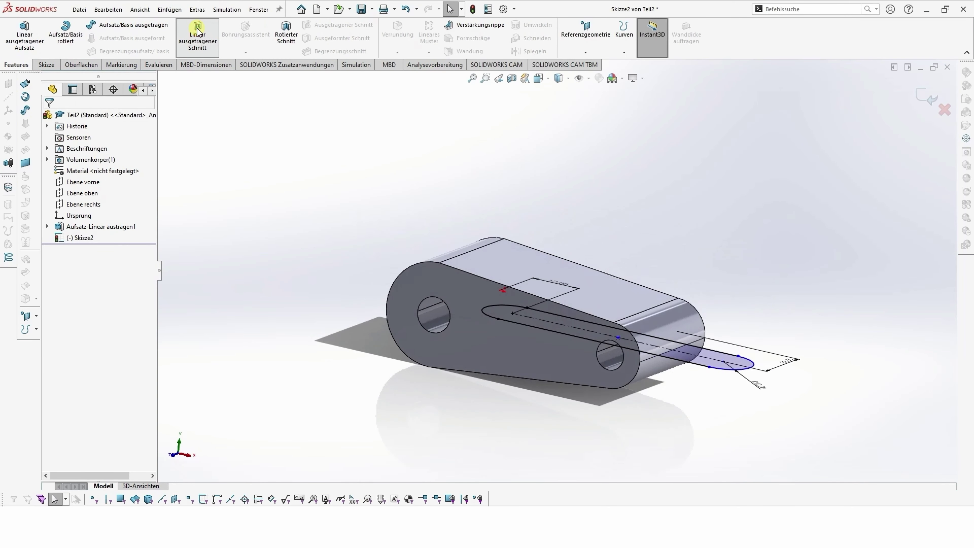
pyautogui.click(99, 181)
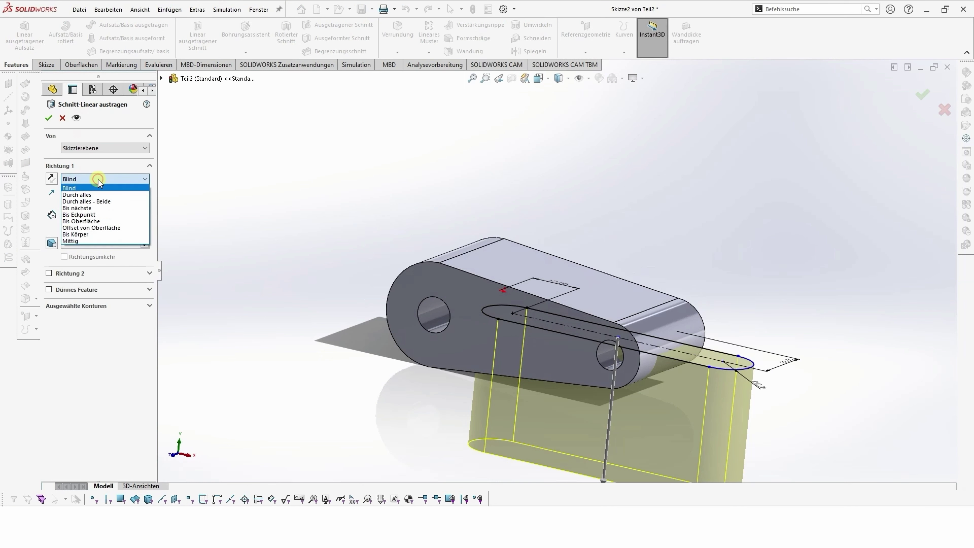
pyautogui.click(105, 201)
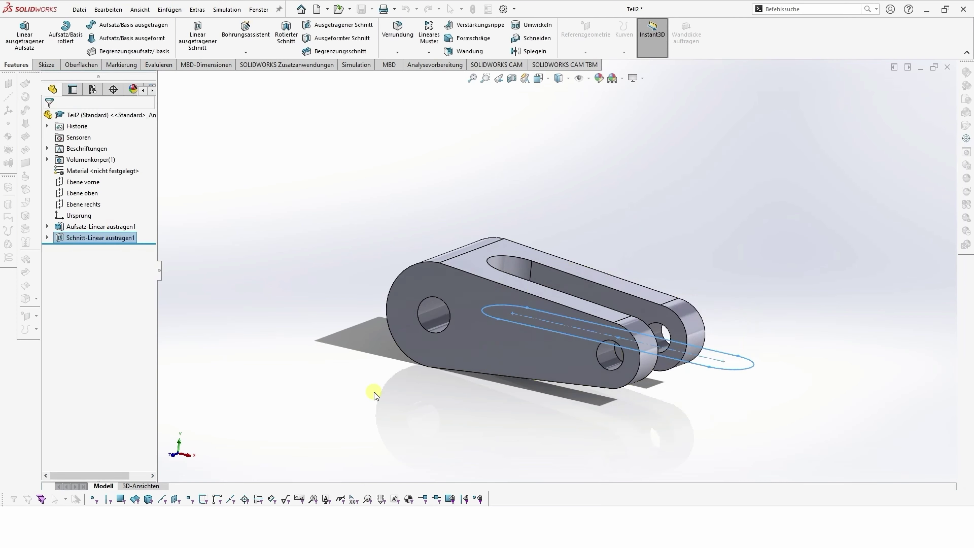
pyautogui.moveTo(403, 400); pyautogui.dragTo(347, 387, button='middle')
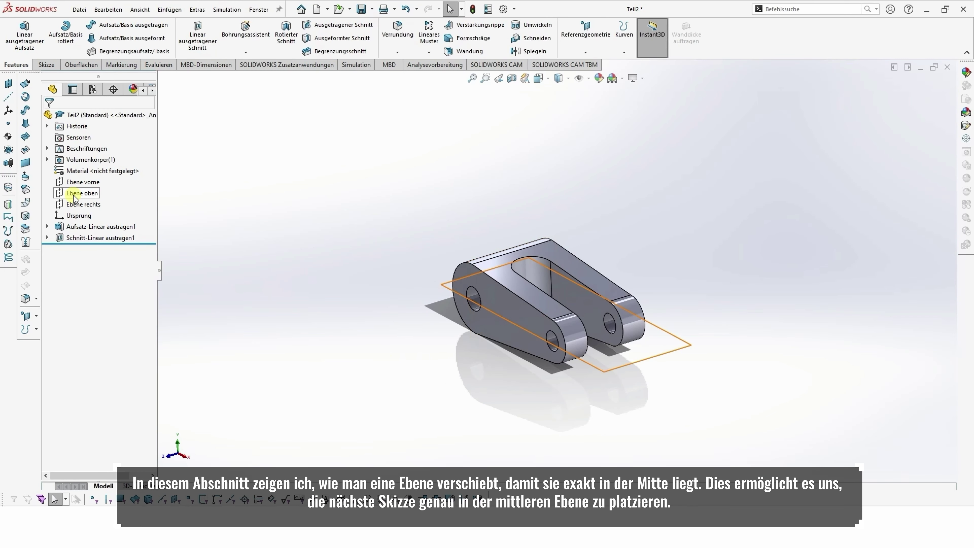
# Create a reference plane offset 22.5 mm from the front plane into the middle of the forked body.
pyautogui.click(82, 182)
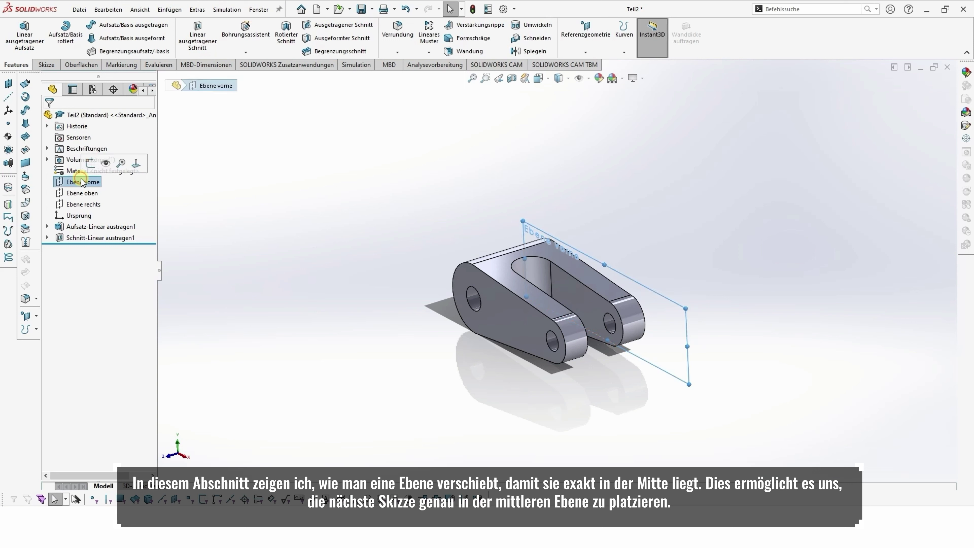
pyautogui.click(586, 52)
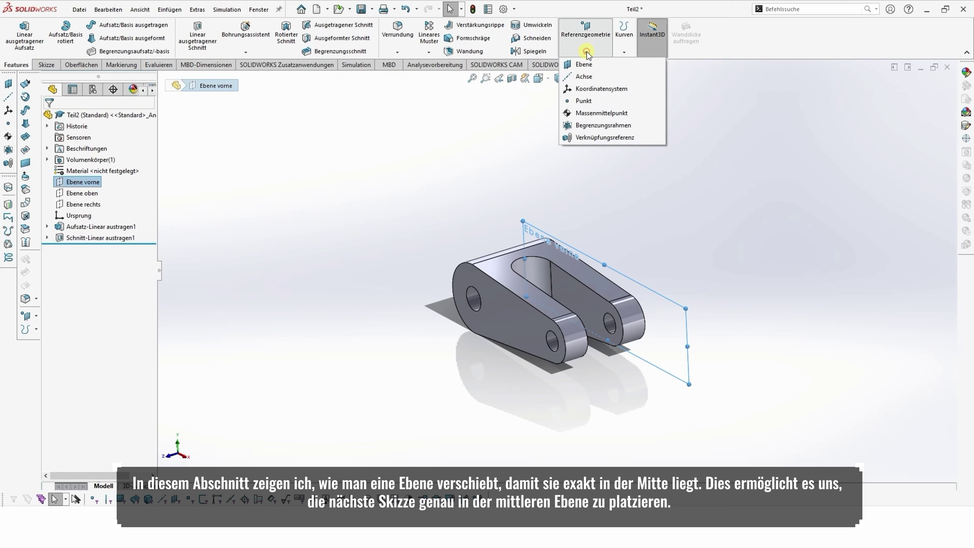
pyautogui.click(601, 64)
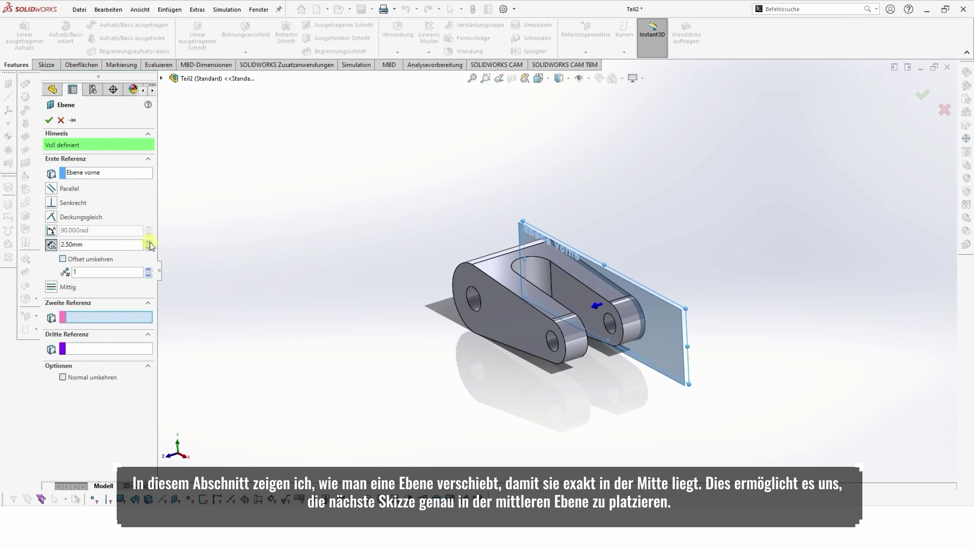
pyautogui.moveTo(378, 405); pyautogui.dragTo(358, 383, button='middle')
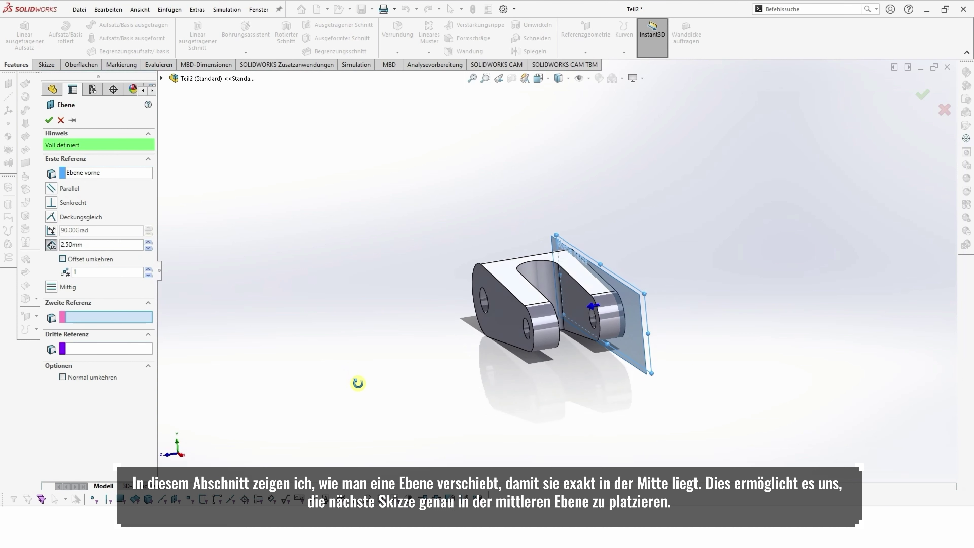
pyautogui.doubleClick(106, 244)
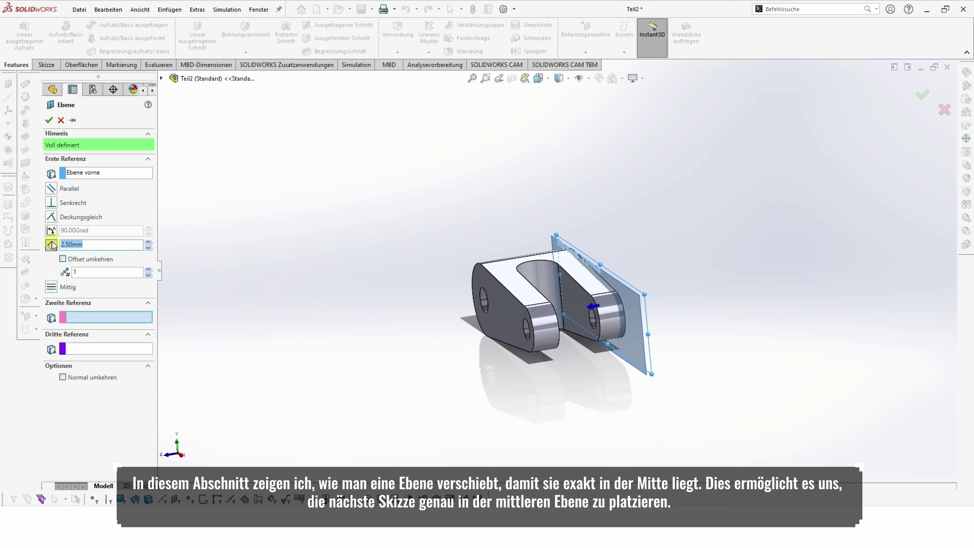
pyautogui.write('22.5')
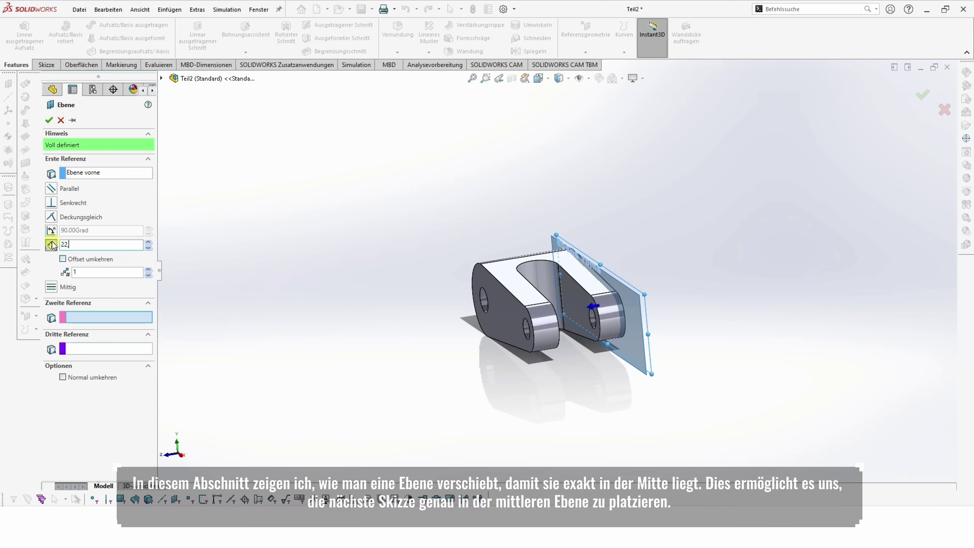
pyautogui.press('Return')
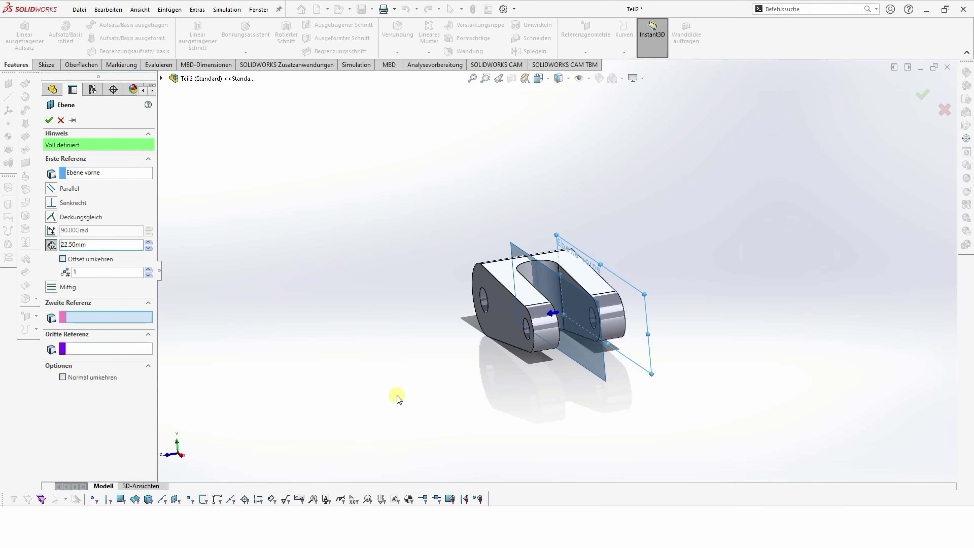
pyautogui.moveTo(399, 399); pyautogui.dragTo(433, 422, button='middle')
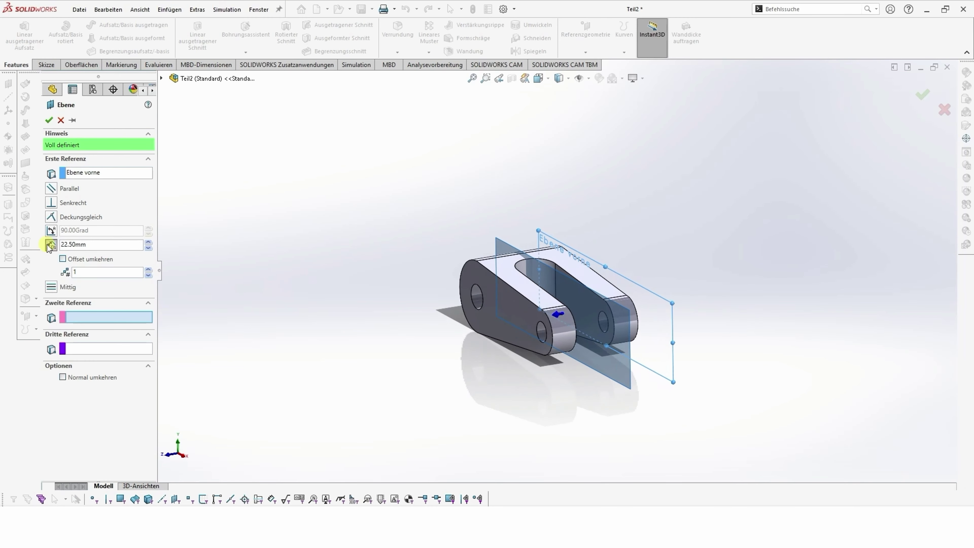
pyautogui.click(49, 120)
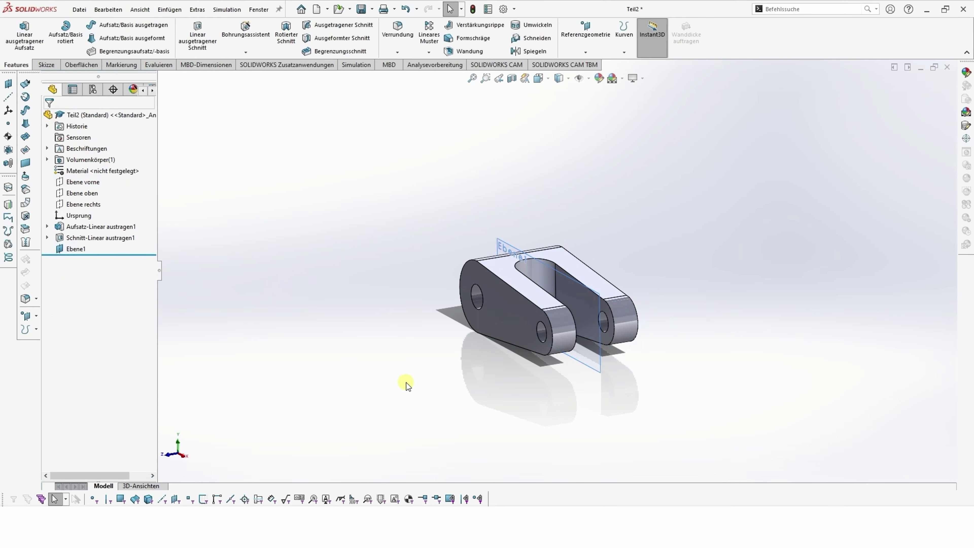
# Start a sketch on the offset mid-plane and draw a circle of about 3 mm radius centred on the origin.
pyautogui.moveTo(407, 382); pyautogui.dragTo(427, 361, button='middle')
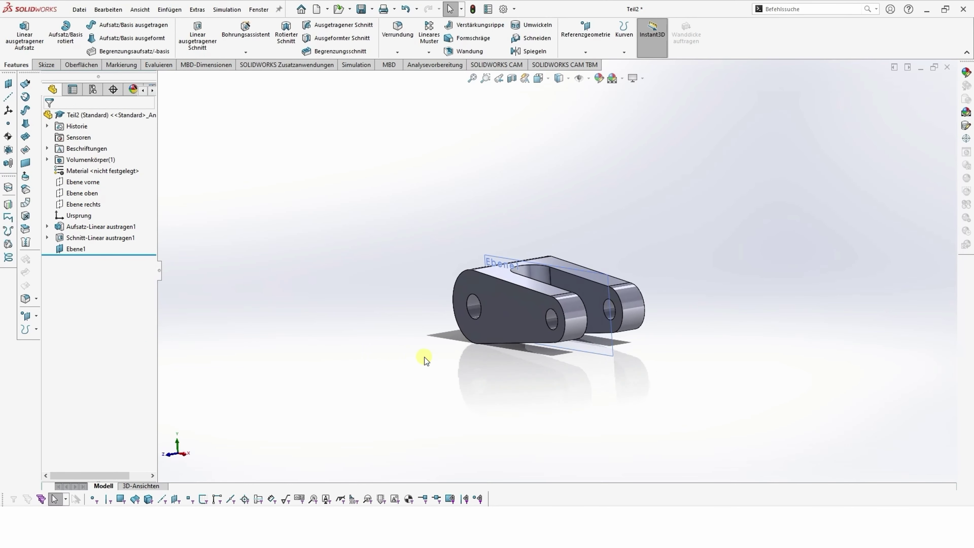
pyautogui.click(572, 271)
pyautogui.click(617, 241)
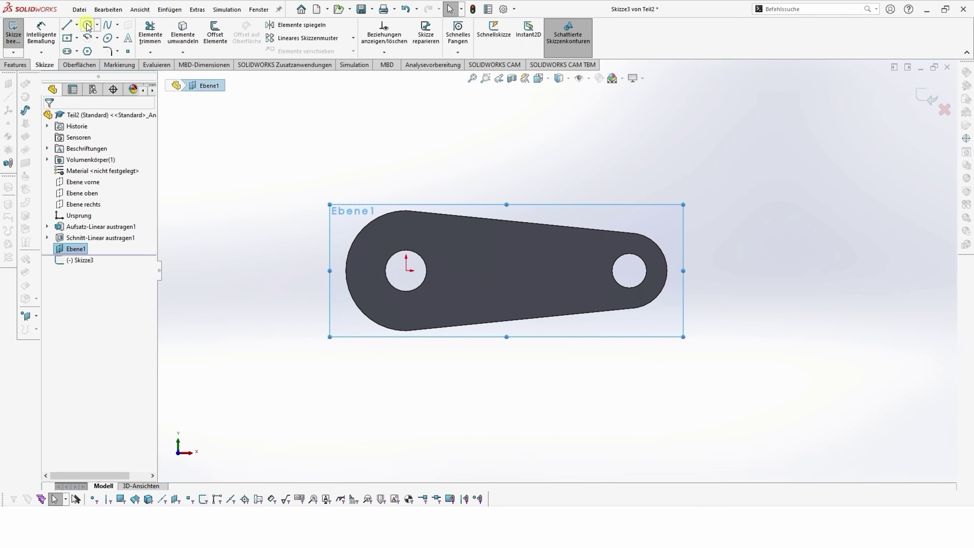
pyautogui.click(88, 24)
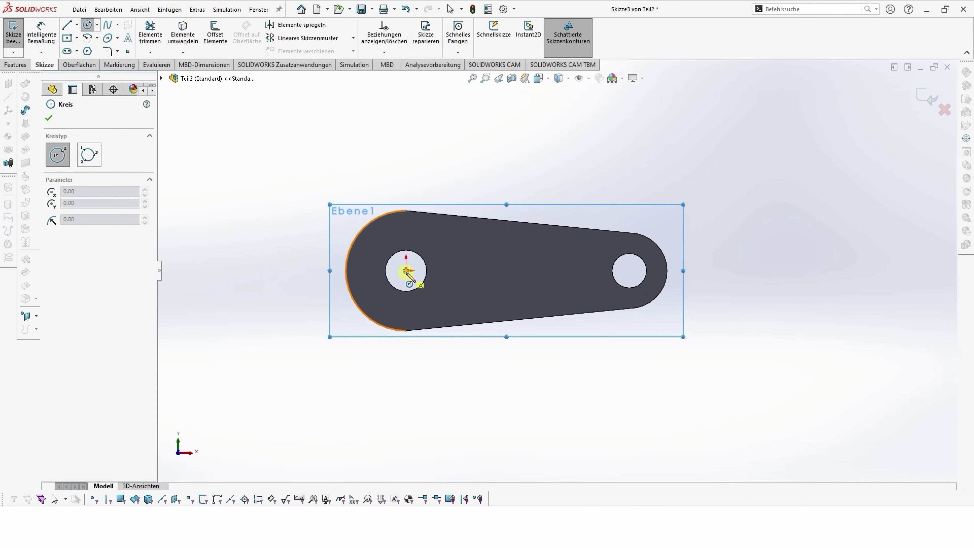
pyautogui.scroll(-5, 406, 270)
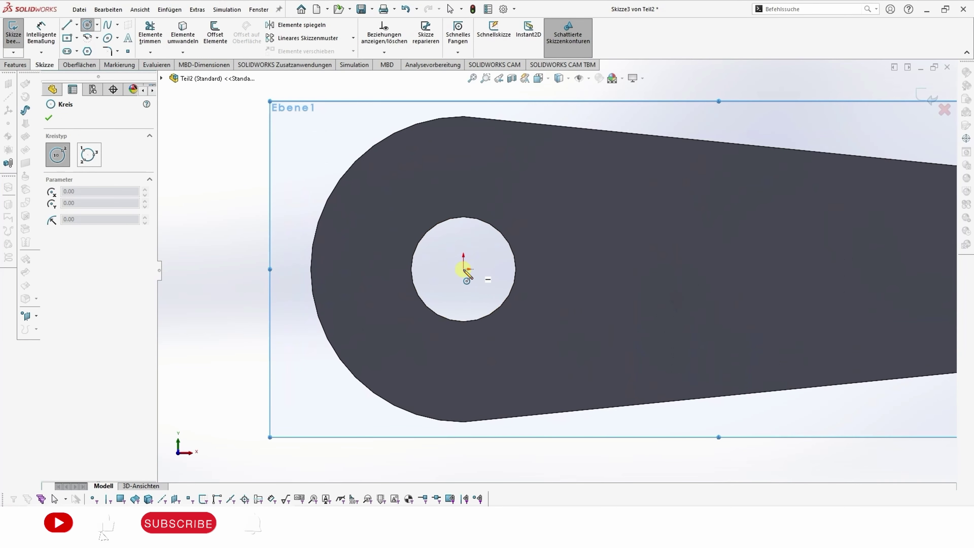
pyautogui.click(463, 269)
pyautogui.click(464, 243)
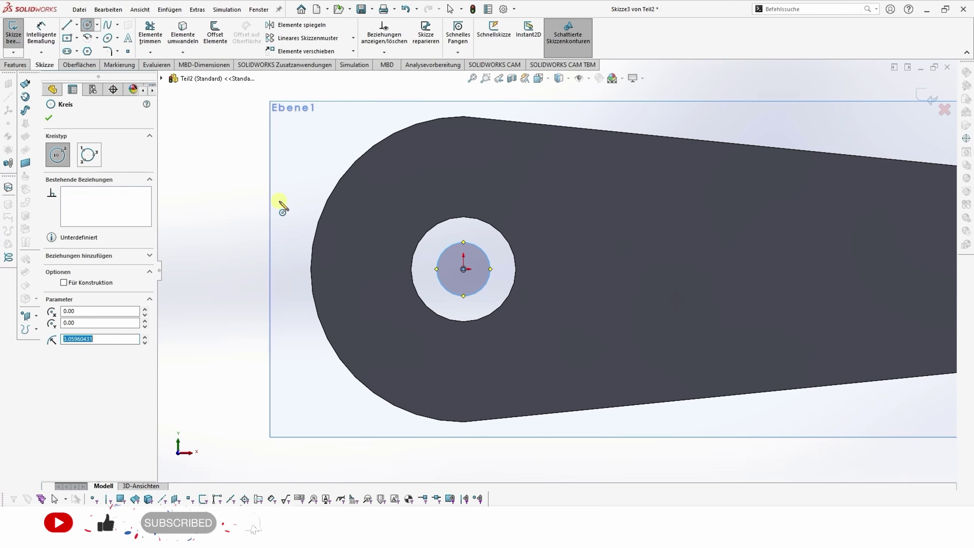
pyautogui.press('Escape')
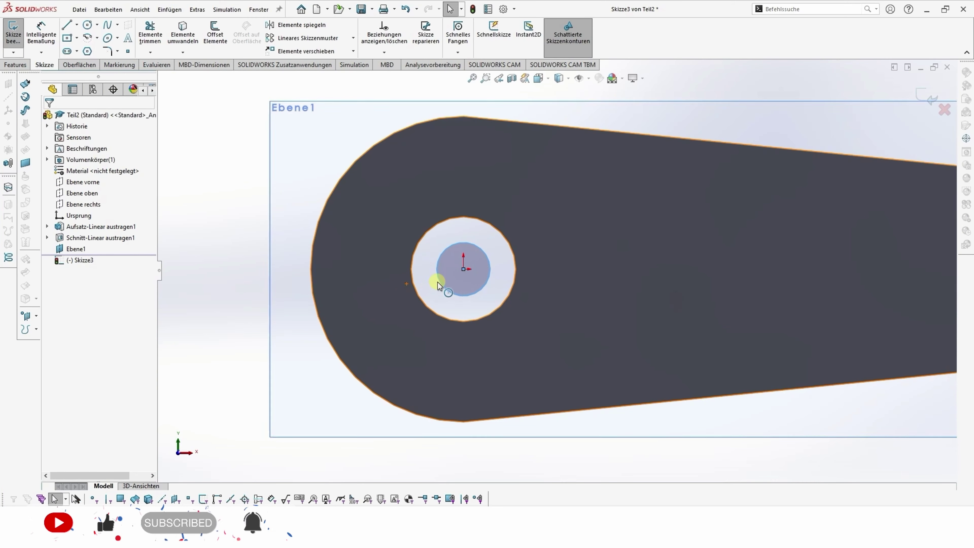
# Make the sketched circle tangent (Tangential) to the edge of the larger hole around it.
pyautogui.click(419, 244)
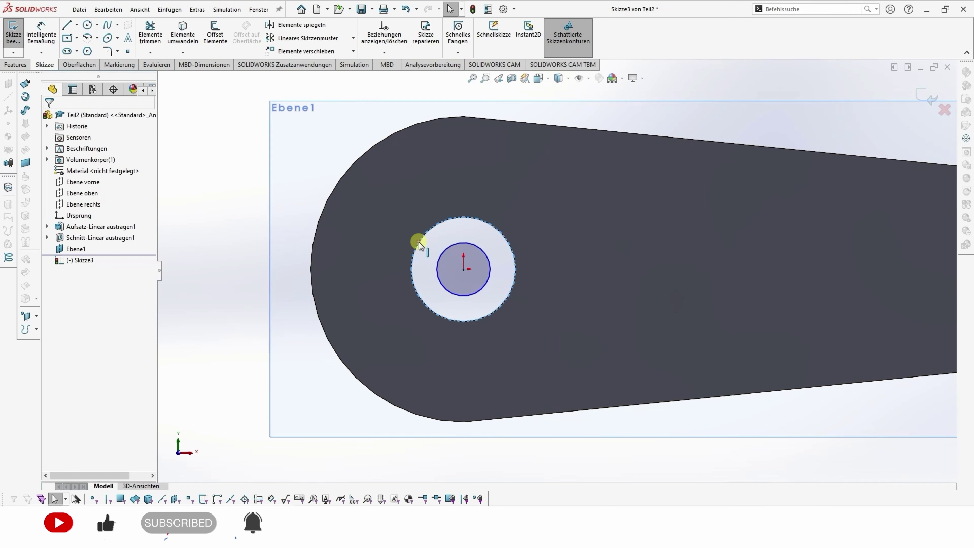
pyautogui.click(440, 261)
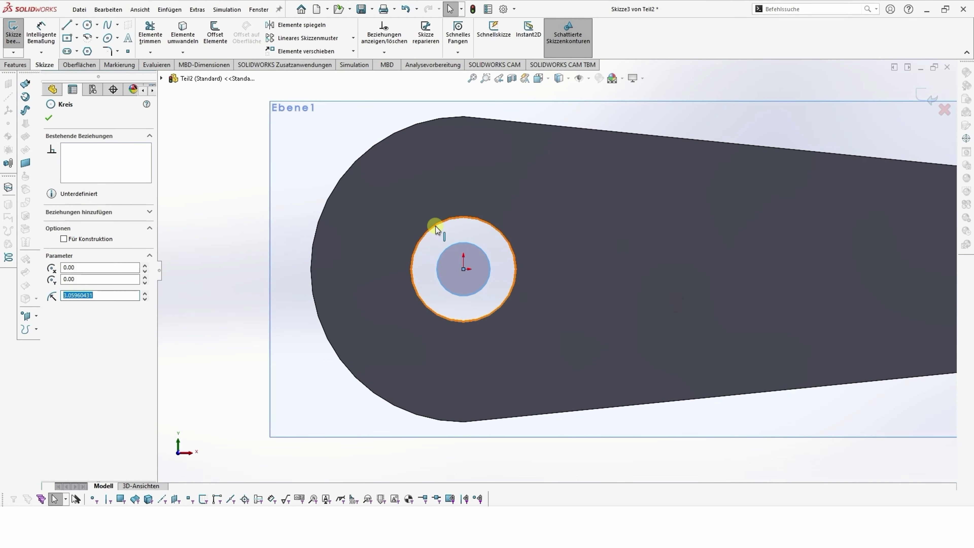
pyautogui.keyDown('ctrl'); pyautogui.click(437, 230); pyautogui.keyUp('ctrl')
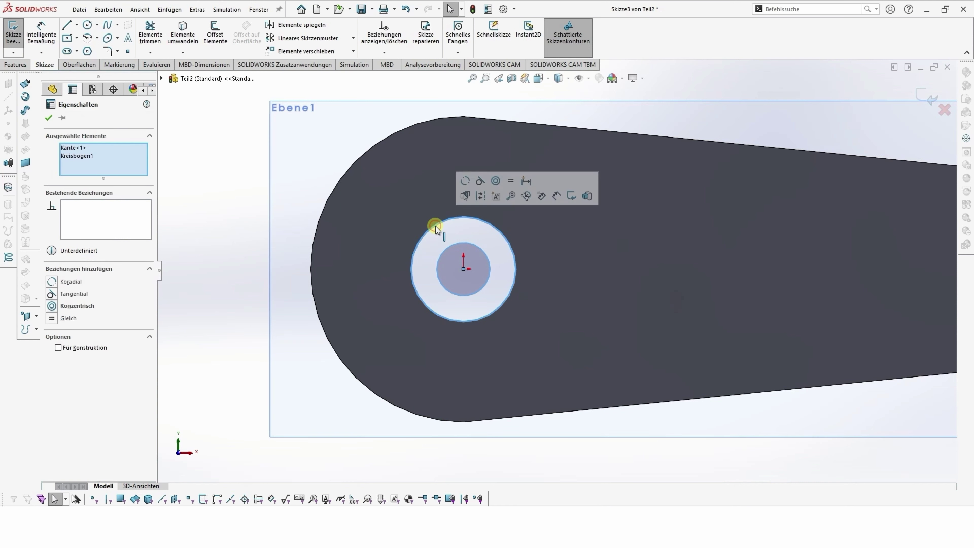
pyautogui.click(479, 181)
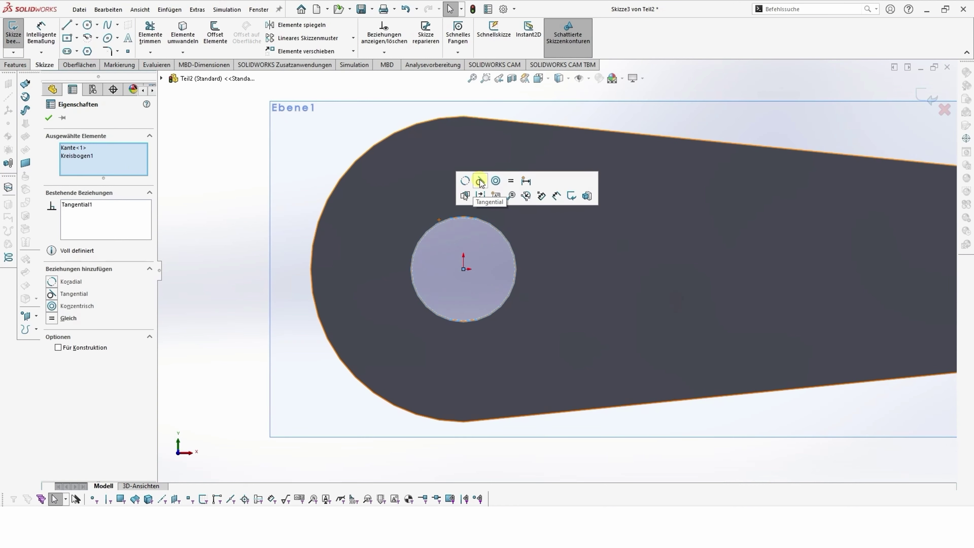
pyautogui.click(51, 118)
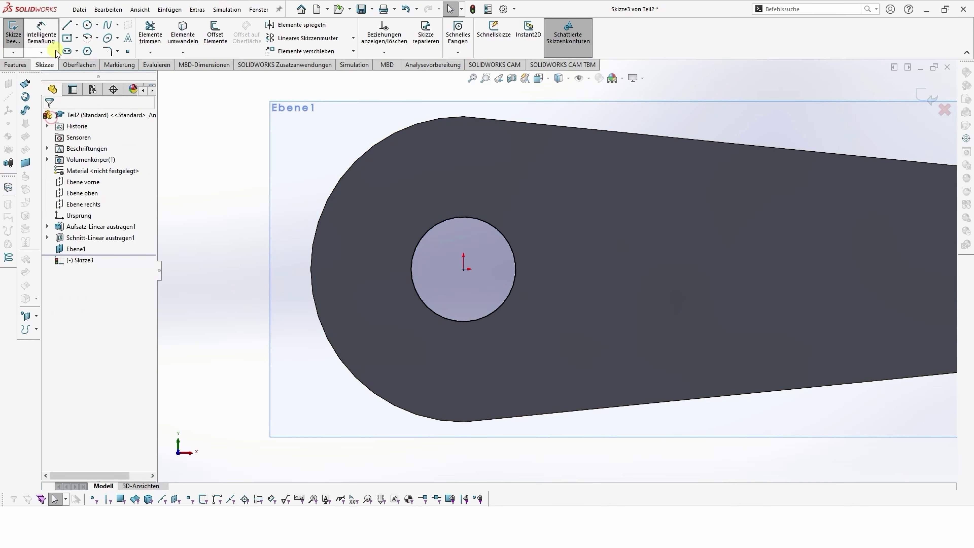
# Sketch a horizontal construction line about 40 mm long from the origin outward past the rounded end of the body.
pyautogui.click(77, 26)
pyautogui.click(86, 50)
pyautogui.scroll(3, 366, 280)
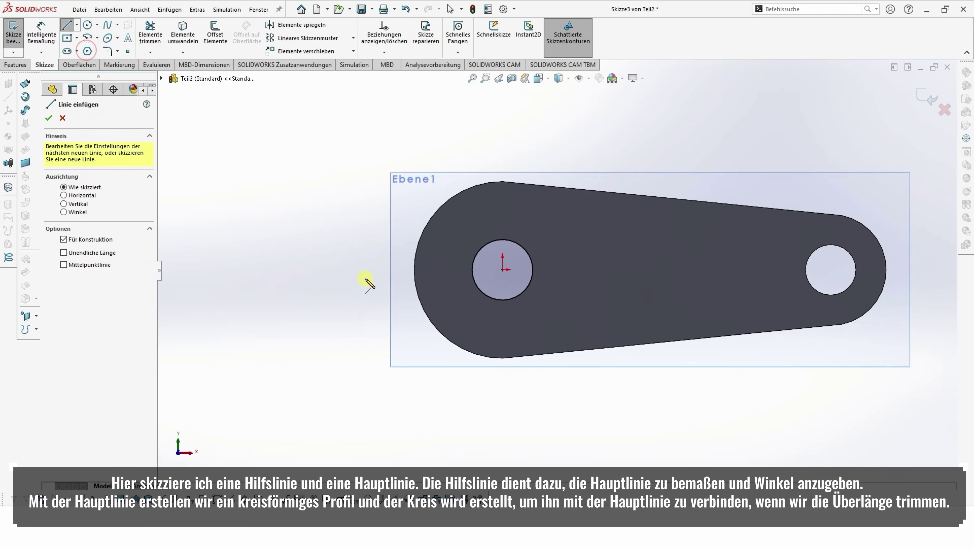
pyautogui.scroll(1, 366, 280)
pyautogui.click(512, 270)
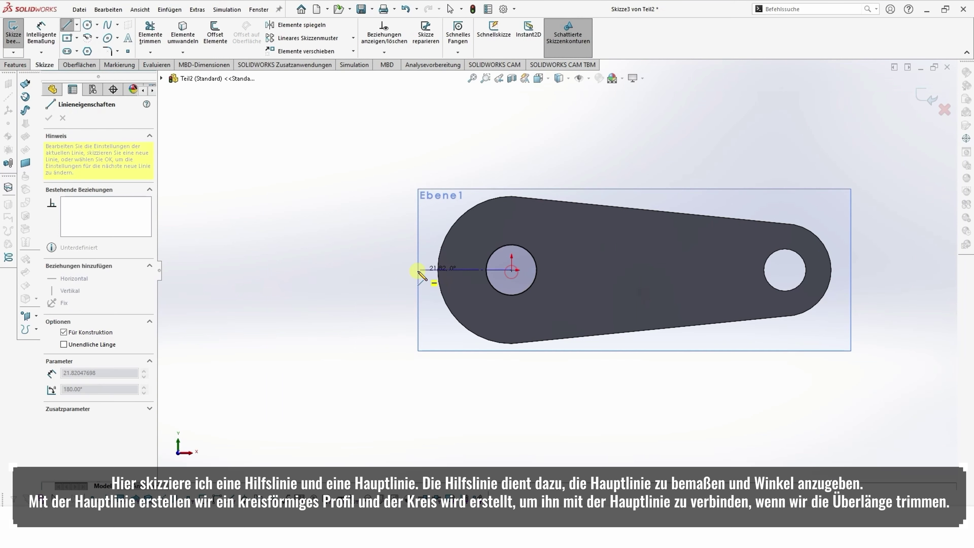
pyautogui.click(344, 270)
pyautogui.press('Escape')
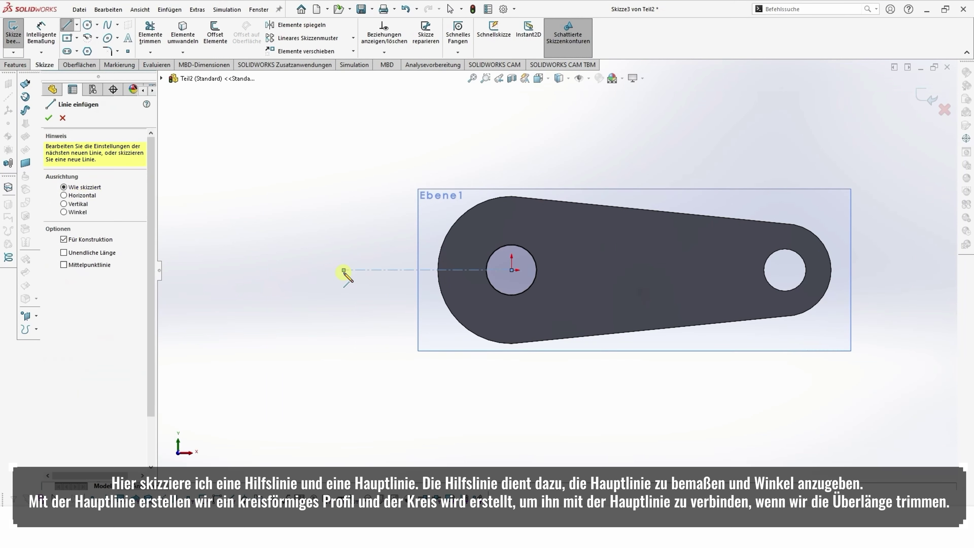
pyautogui.press('Escape')
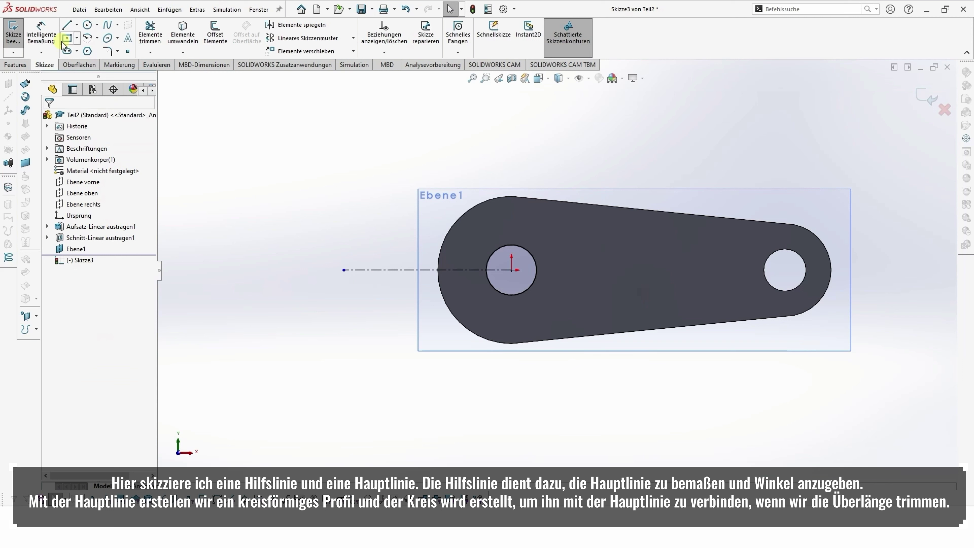
# Sketch a solid line about 46 mm long from the origin, sloping upward beyond the rounded end of the body.
pyautogui.click(66, 25)
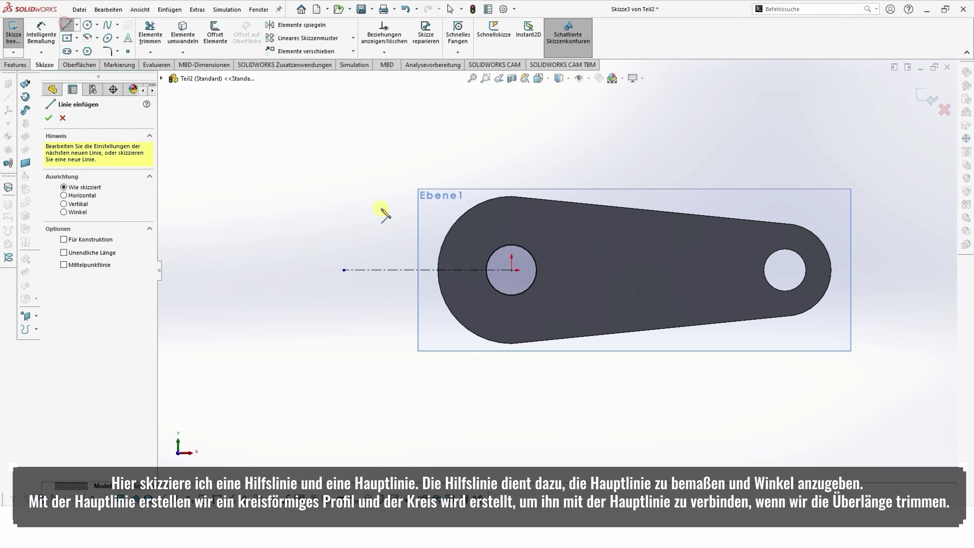
pyautogui.click(512, 271)
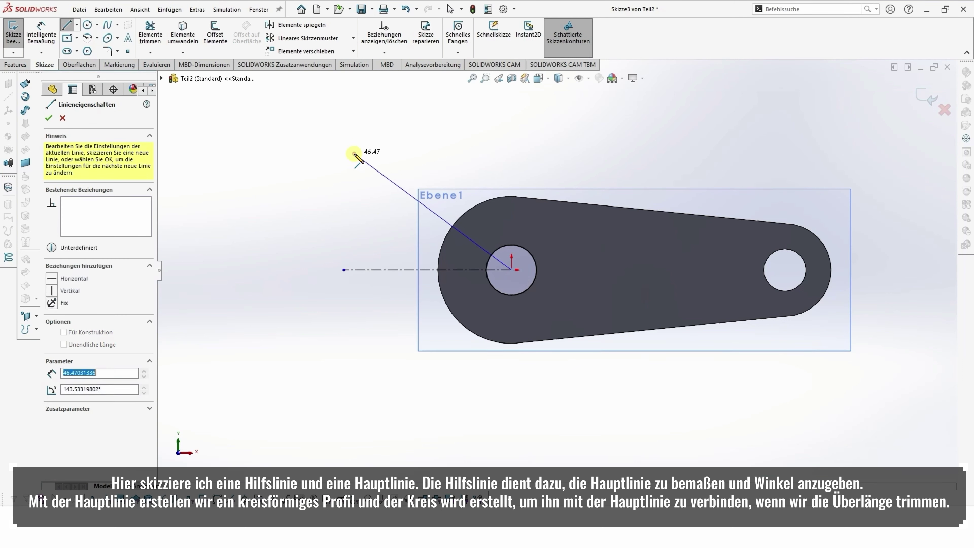
pyautogui.click(355, 154)
pyautogui.press('Escape')
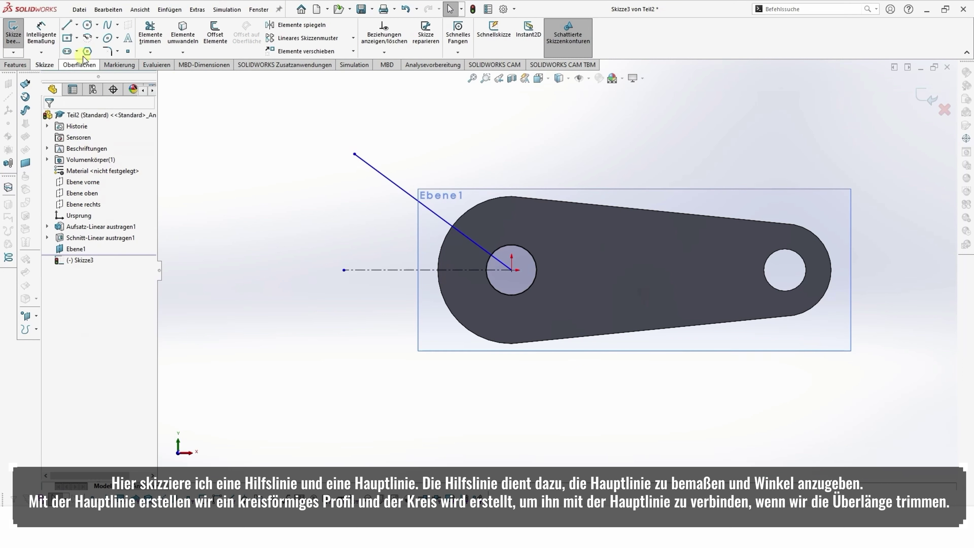
# Dimension the angle between the sloping line and the horizontal construction line as 45 degrees.
pyautogui.click(41, 31)
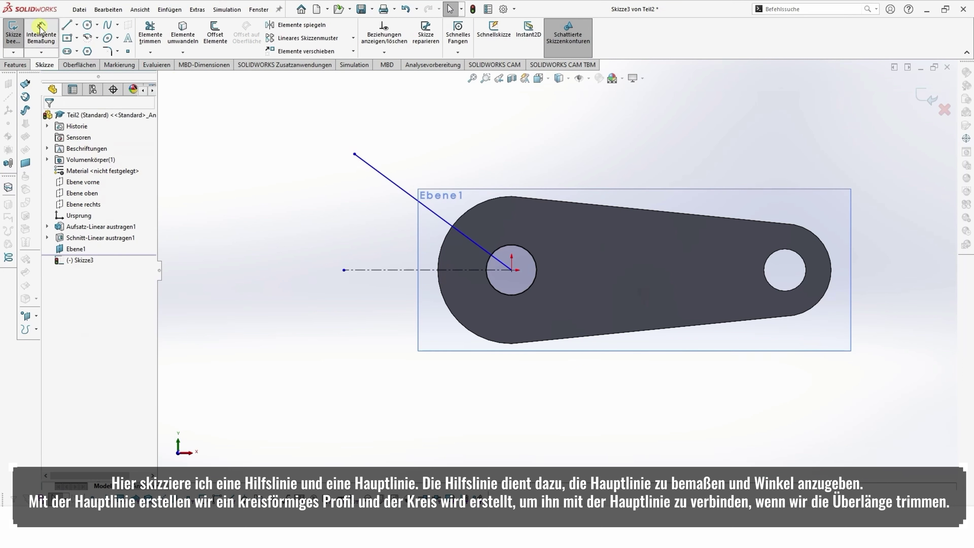
pyautogui.click(391, 181)
pyautogui.click(383, 270)
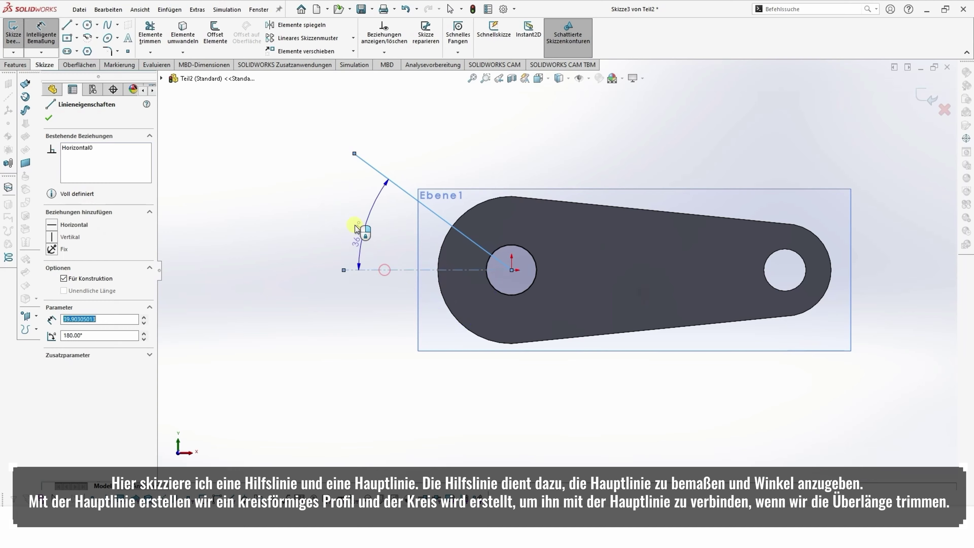
pyautogui.click(351, 218)
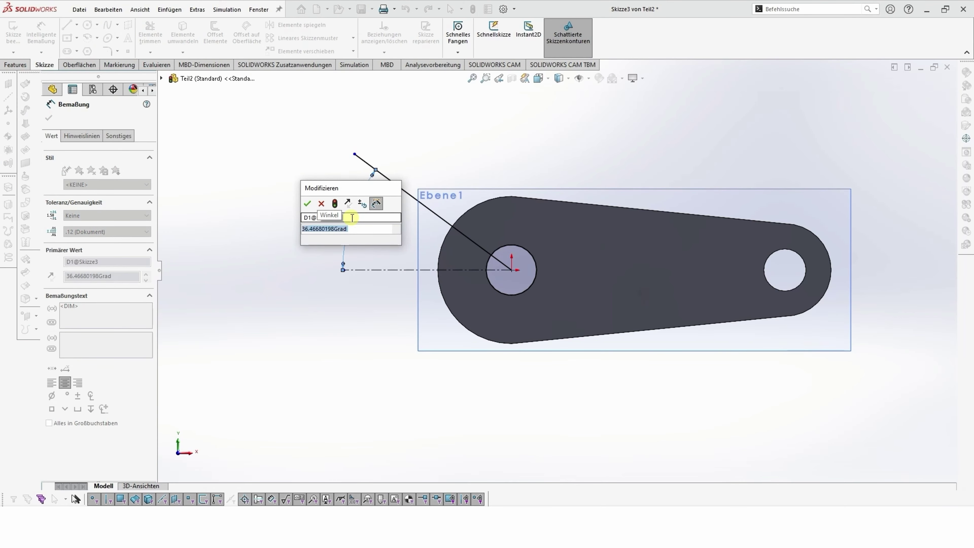
pyautogui.write('=')
pyautogui.write('45')
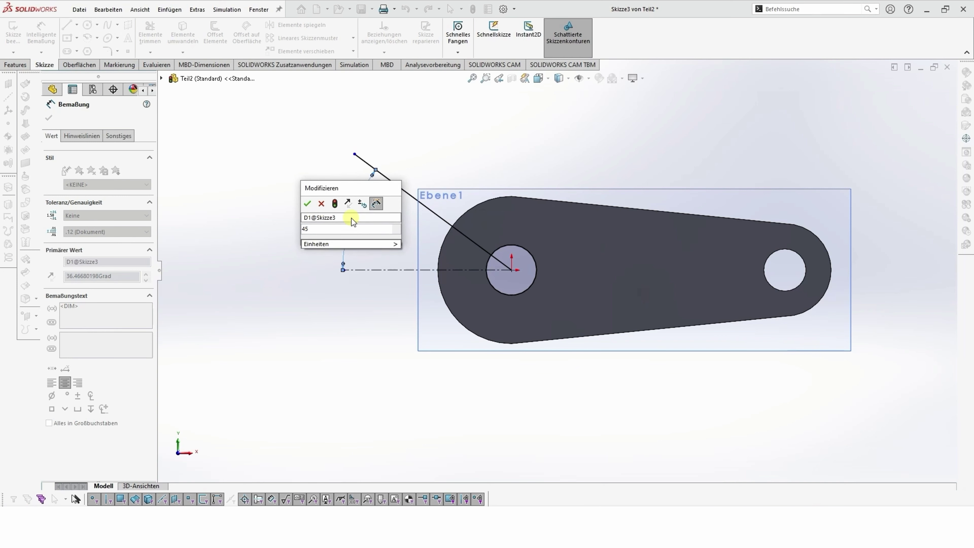
pyautogui.press('Return')
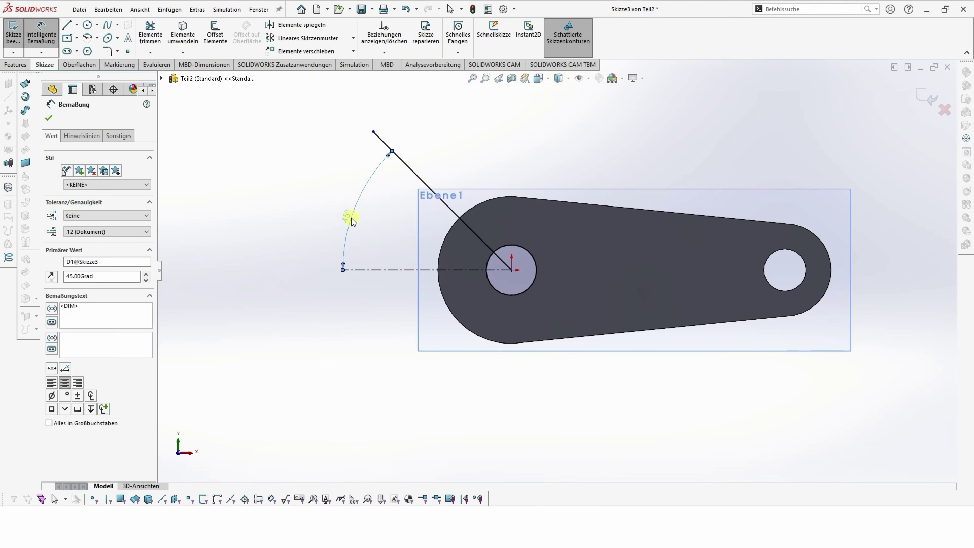
pyautogui.click(48, 118)
# Trim away the part of the sloping line that lies inside the circle.
pyautogui.scroll(-5, 537, 258)
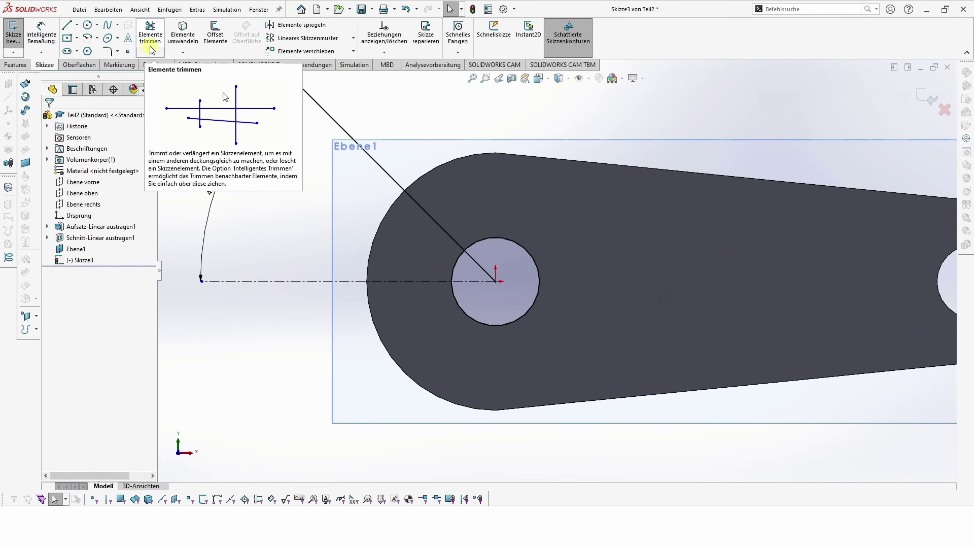
pyautogui.click(156, 41)
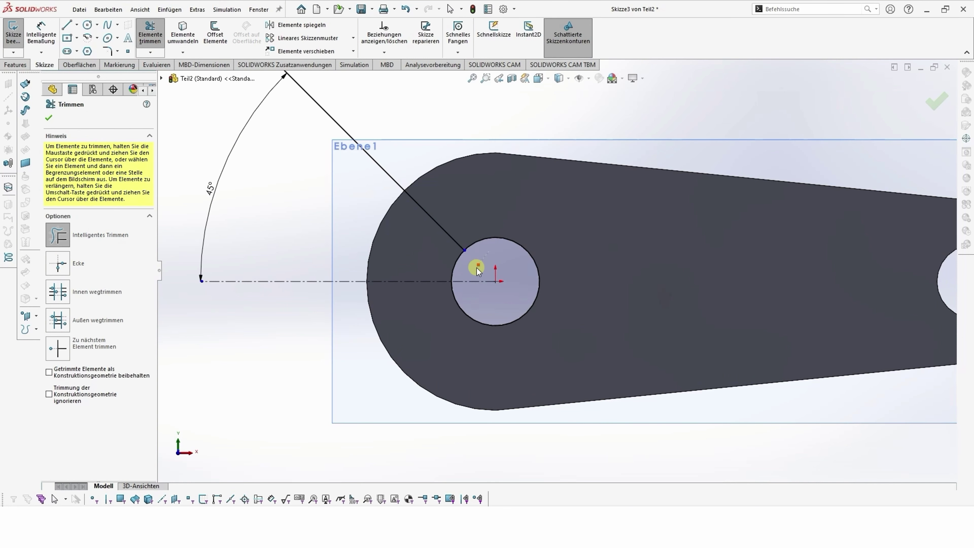
pyautogui.scroll(3, 458, 304)
pyautogui.scroll(-5, 502, 259)
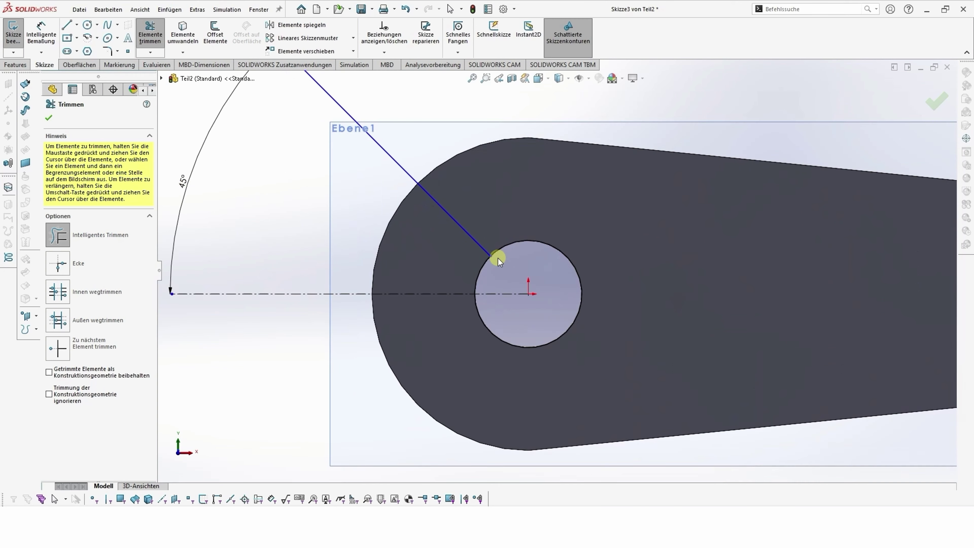
pyautogui.scroll(8, 498, 258)
pyautogui.scroll(-2, 577, 220)
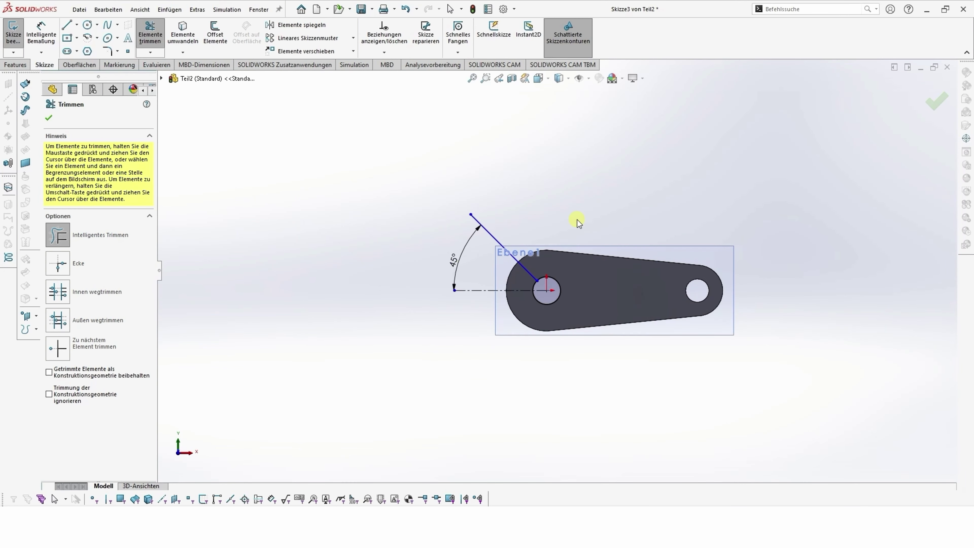
# Dimension the trimmed sloping line with an aligned length of 55 mm.
pyautogui.click(41, 34)
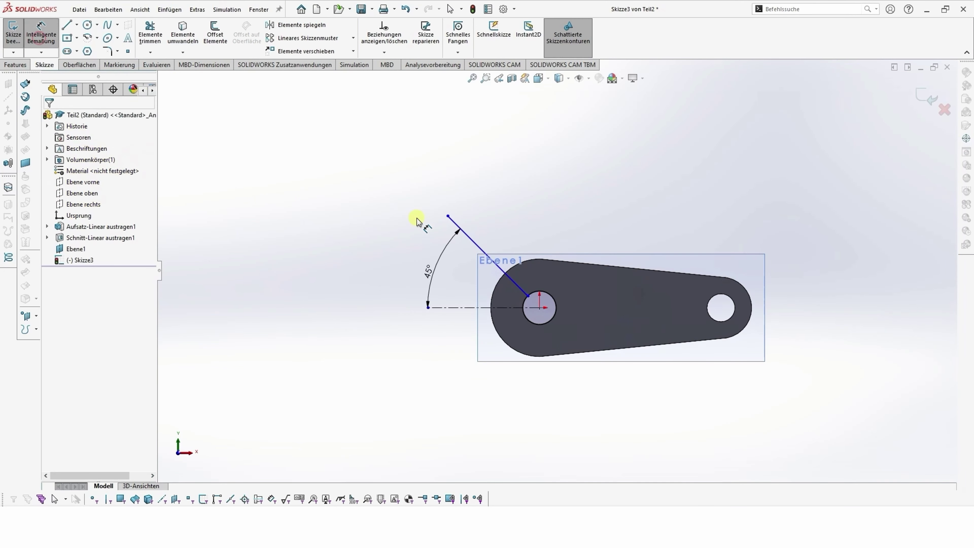
pyautogui.click(471, 241)
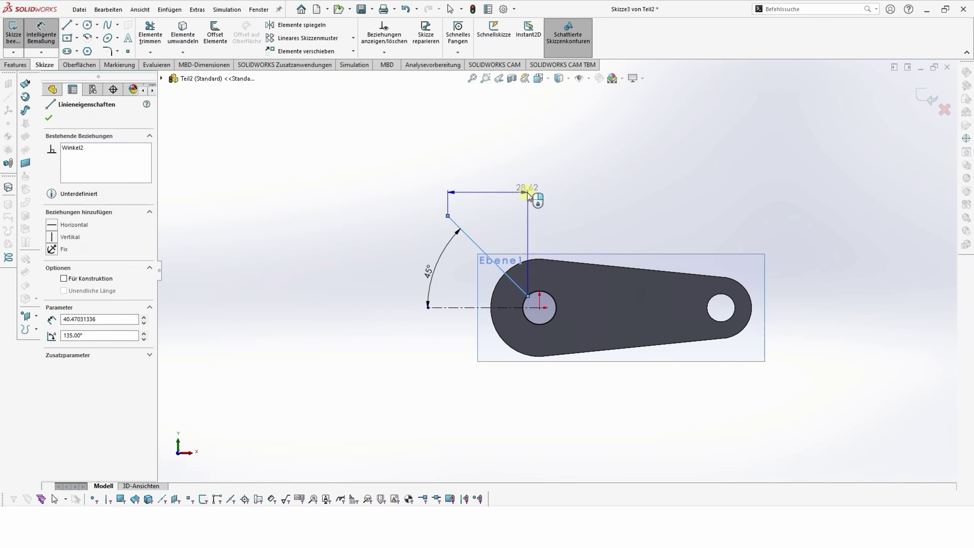
pyautogui.click(541, 200)
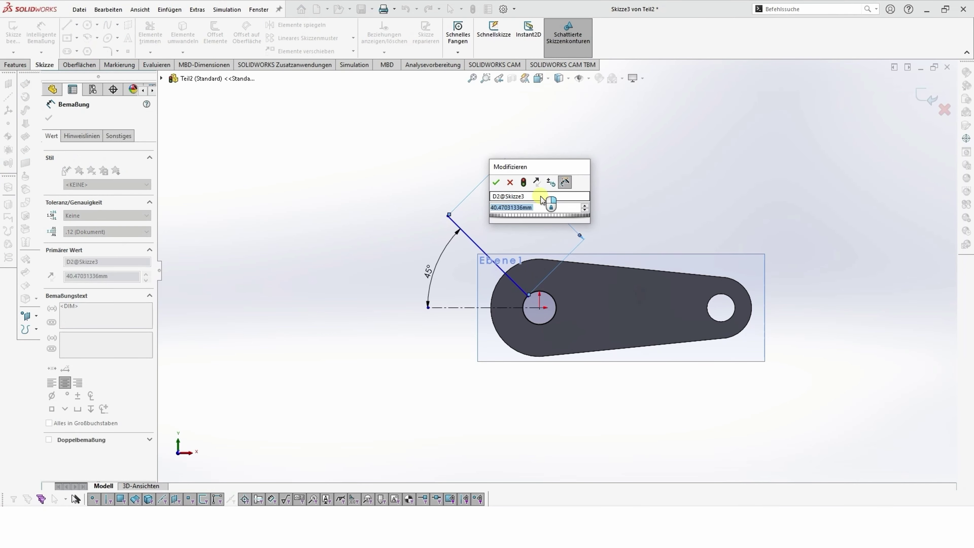
pyautogui.write('55')
pyautogui.press('Return')
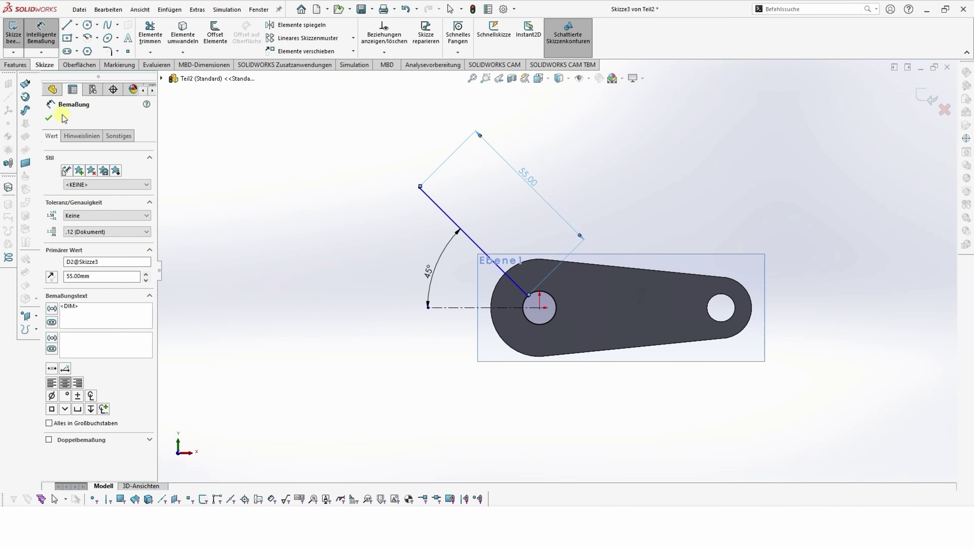
pyautogui.click(54, 119)
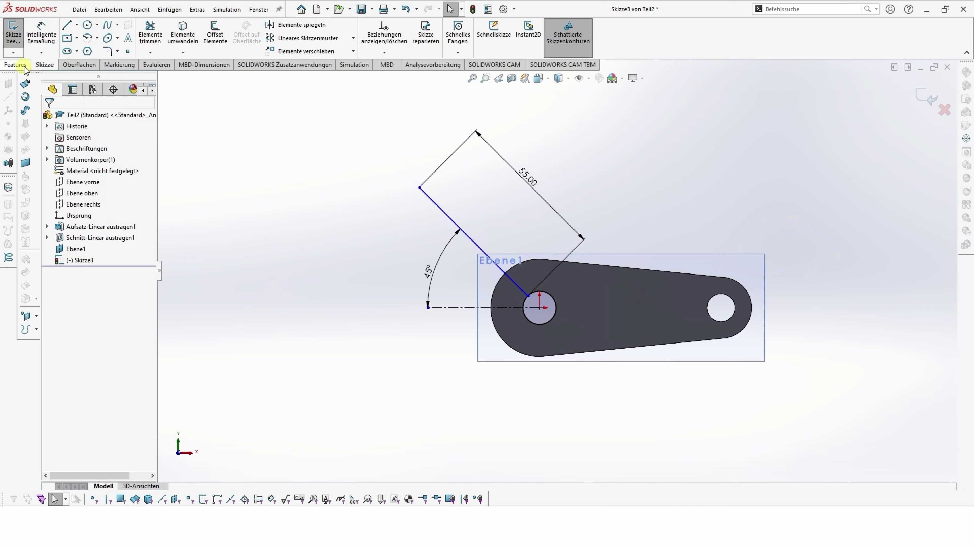
# Sweep a solid circular profile 12 mm in diameter along the 55 mm sloping line.
pyautogui.click(15, 65)
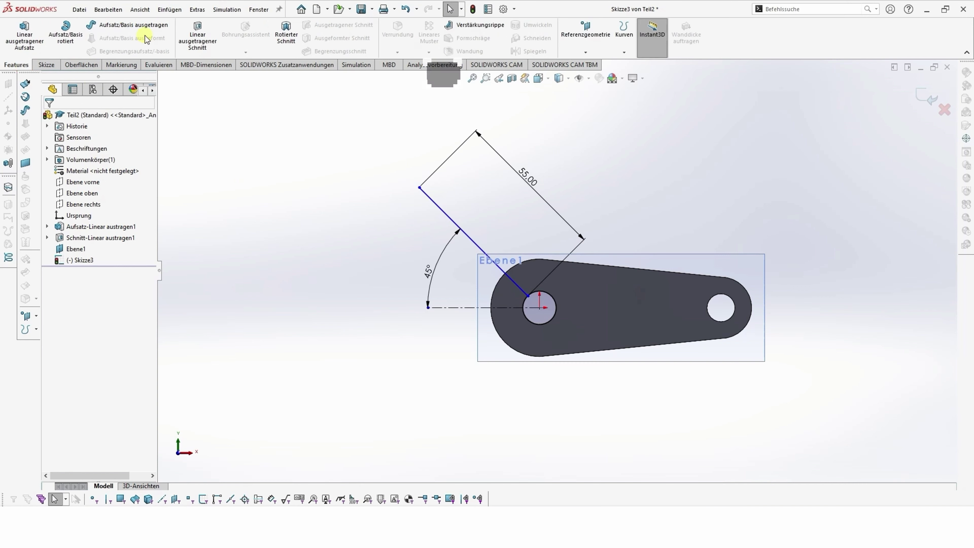
pyautogui.click(150, 26)
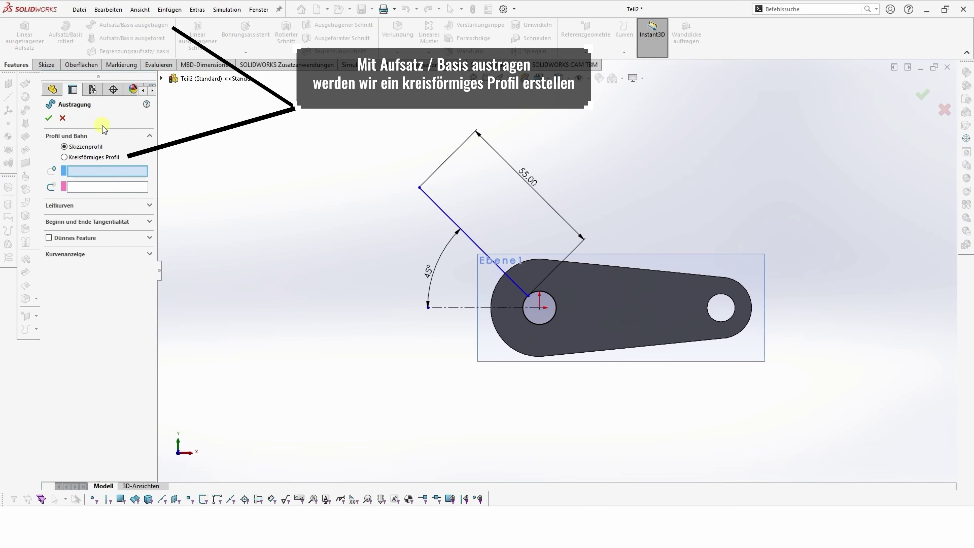
pyautogui.click(64, 157)
pyautogui.moveTo(318, 219); pyautogui.dragTo(352, 272, button='middle')
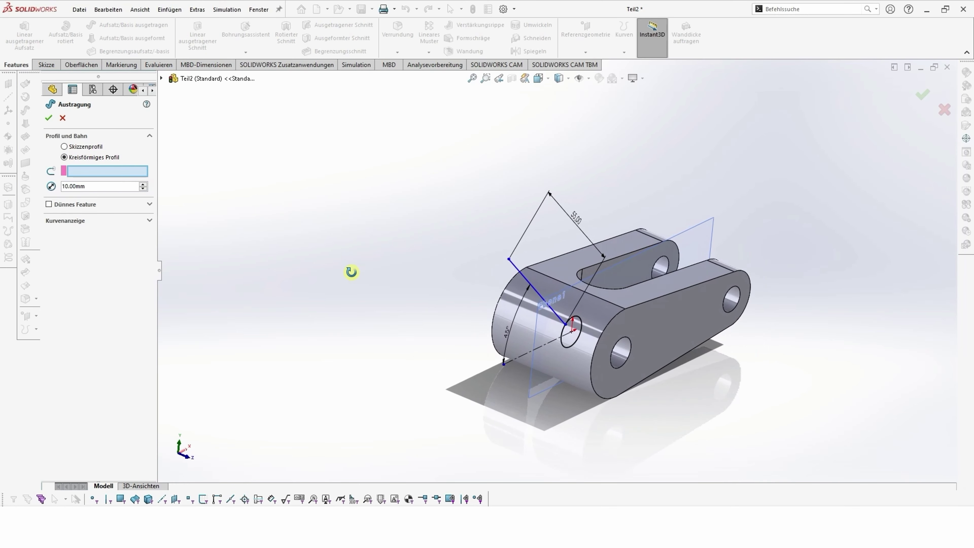
pyautogui.click(516, 269)
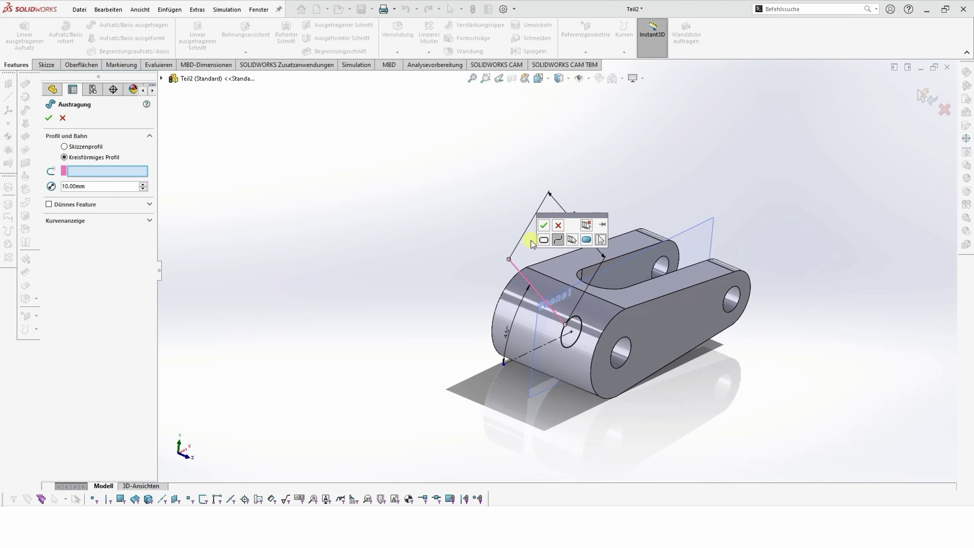
pyautogui.click(543, 226)
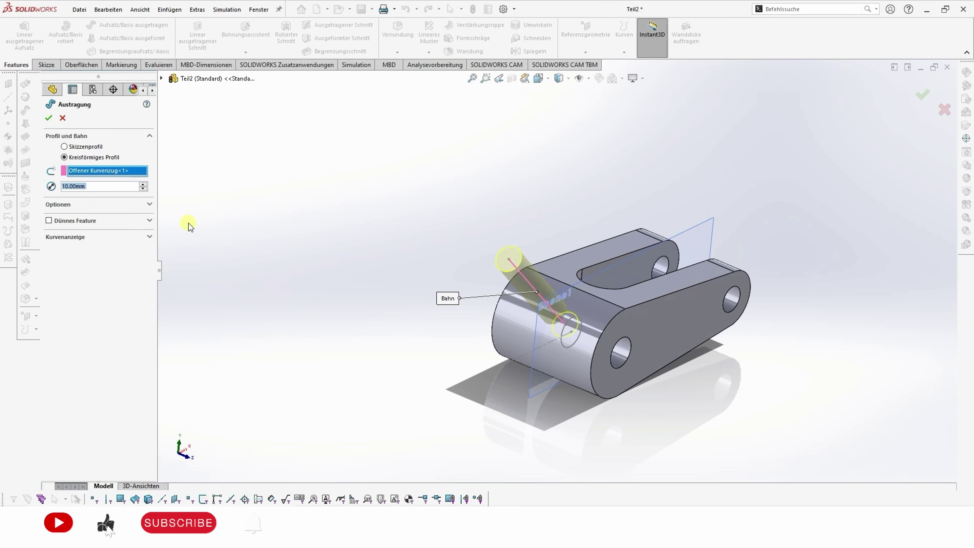
pyautogui.doubleClick(99, 185)
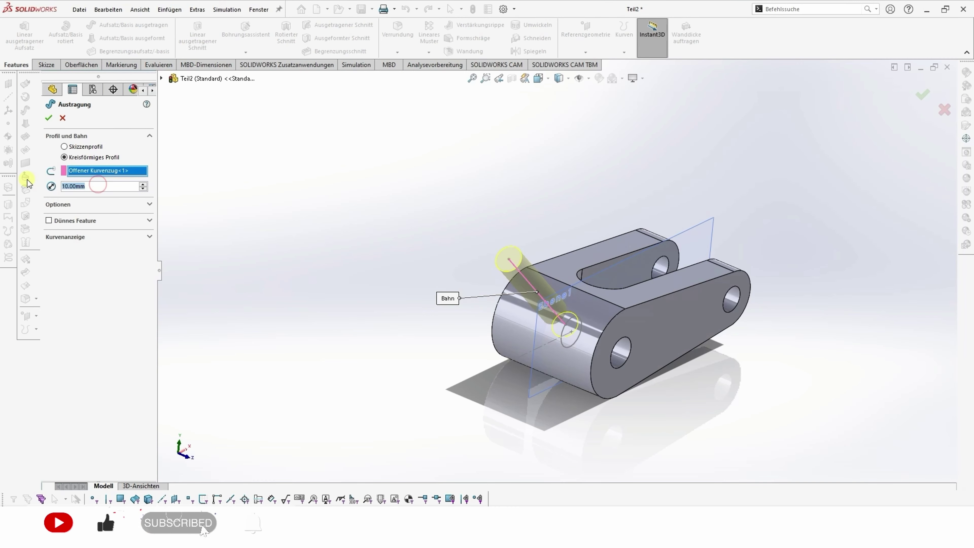
pyautogui.write('12')
pyautogui.press('Return')
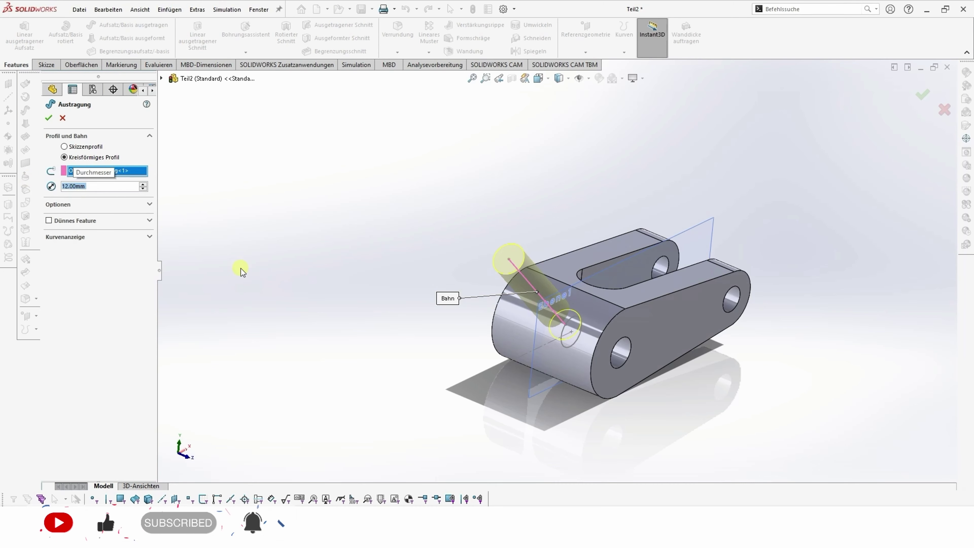
pyautogui.click(50, 118)
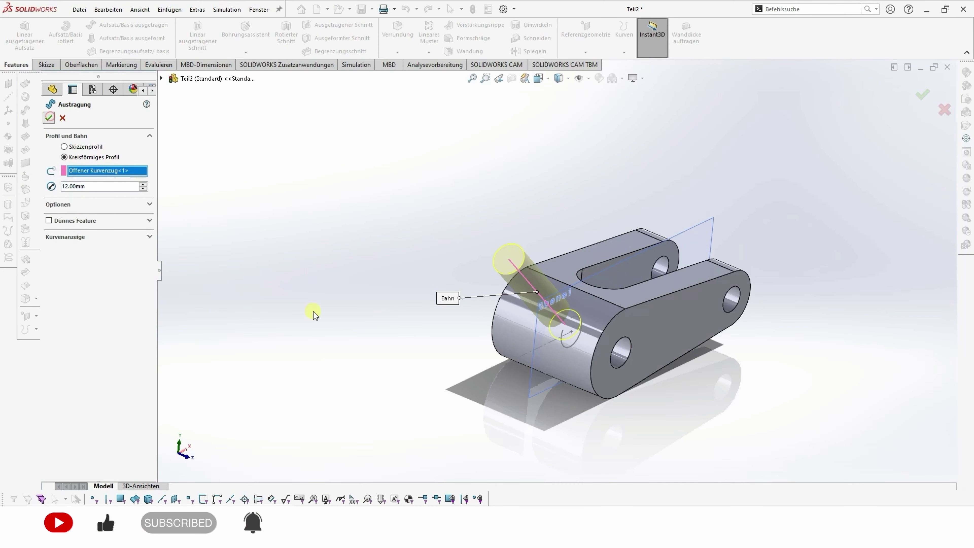
# Open a new sketch on the circular end face of the swept arm.
pyautogui.click(503, 393)
pyautogui.moveTo(548, 417); pyautogui.dragTo(560, 456, button='middle')
pyautogui.click(501, 410)
pyautogui.scroll(-1, 558, 407)
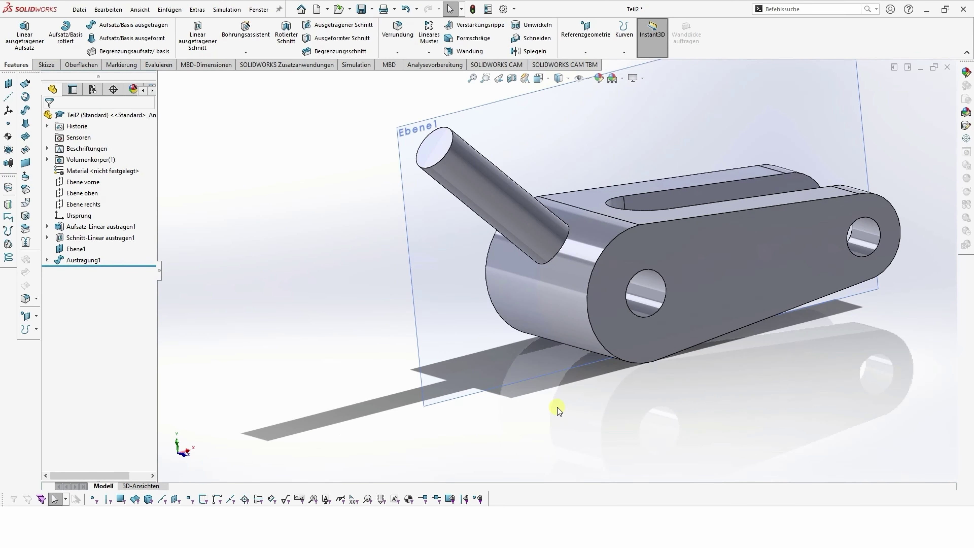
pyautogui.scroll(3, 557, 405)
pyautogui.scroll(-1, 568, 371)
pyautogui.scroll(2, 571, 364)
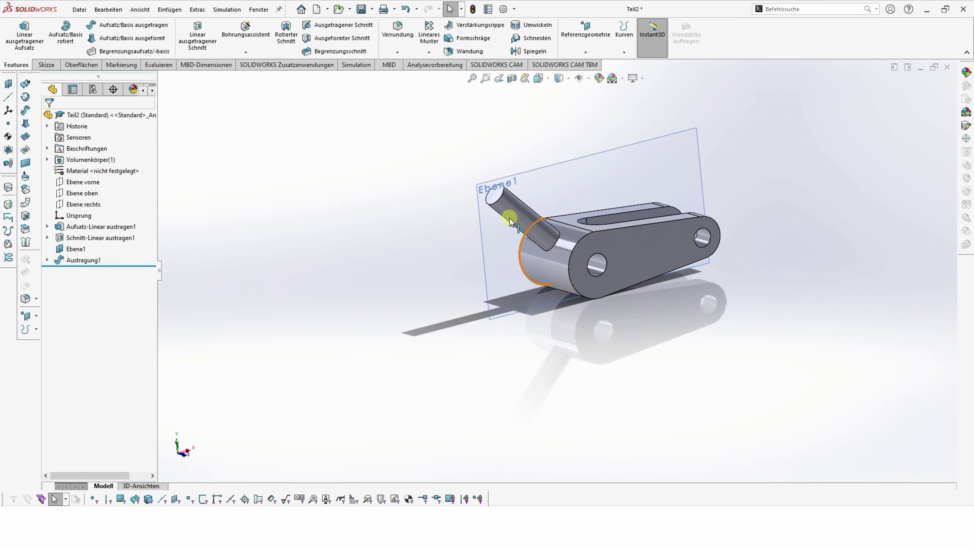
pyautogui.moveTo(497, 198); pyautogui.dragTo(535, 244, button='middle')
pyautogui.scroll(-5, 535, 244)
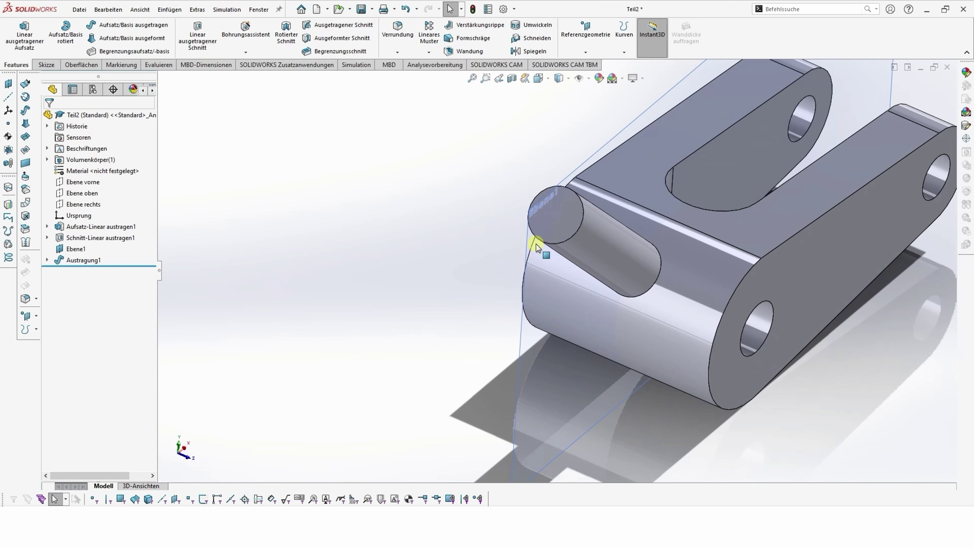
pyautogui.click(555, 214)
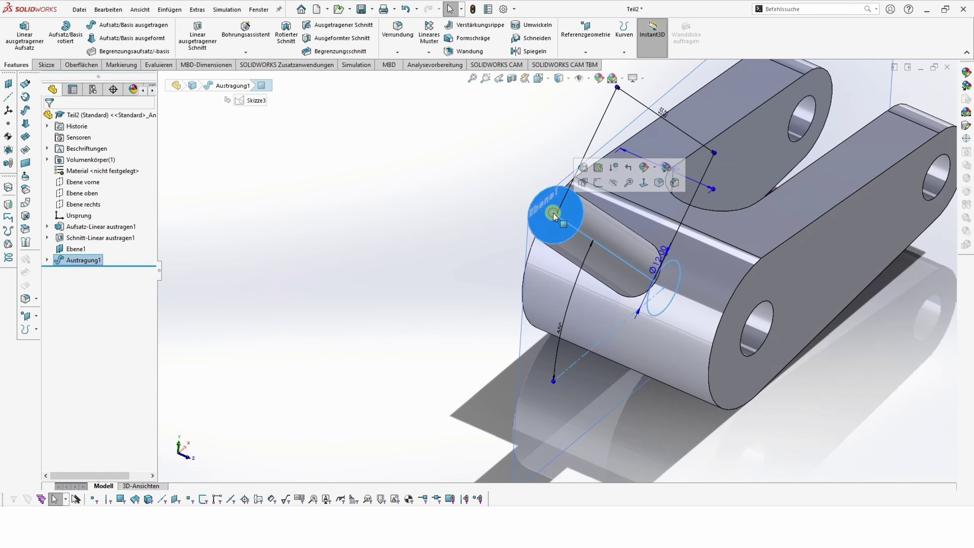
pyautogui.click(597, 184)
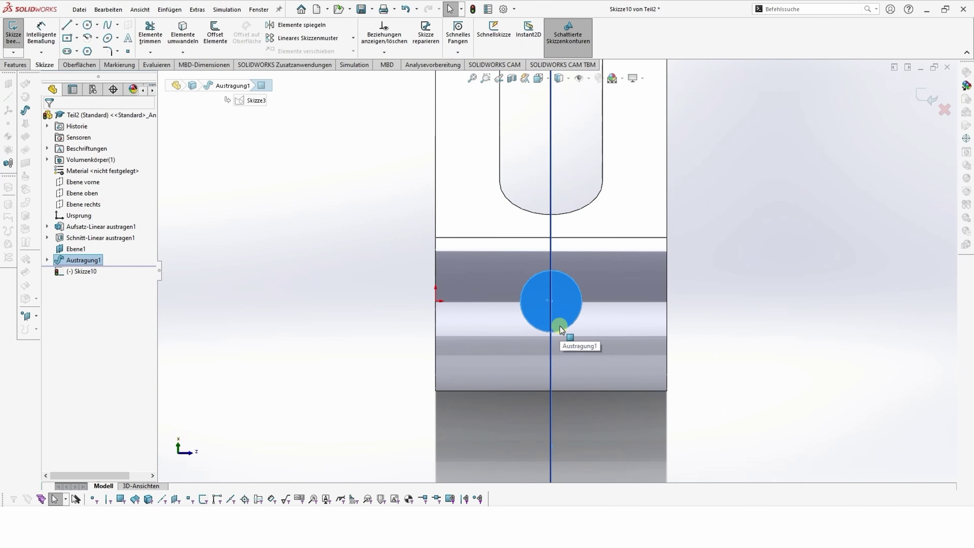
# Sketch a circle of about 2.6 mm radius centred on the arm's end face.
pyautogui.scroll(-2, 559, 325)
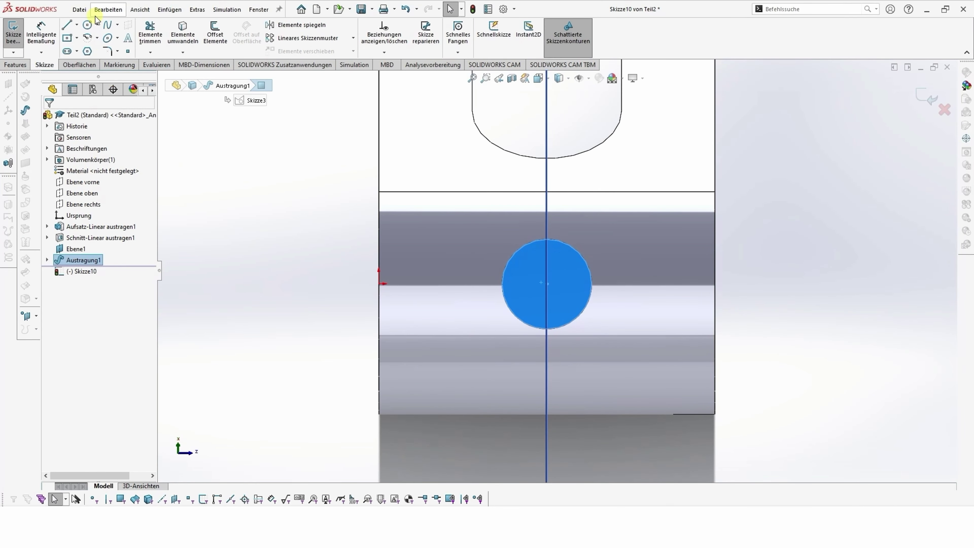
pyautogui.click(88, 27)
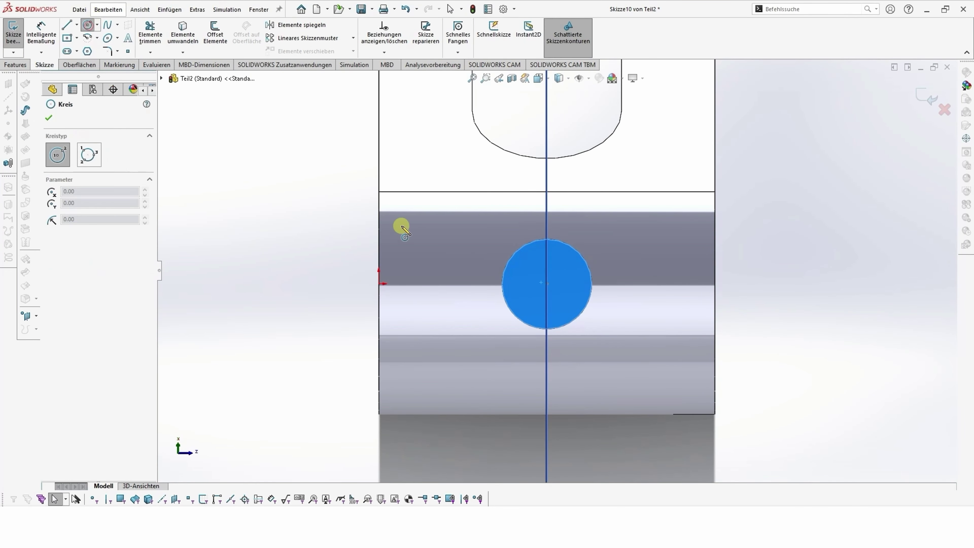
pyautogui.click(547, 284)
pyautogui.click(552, 265)
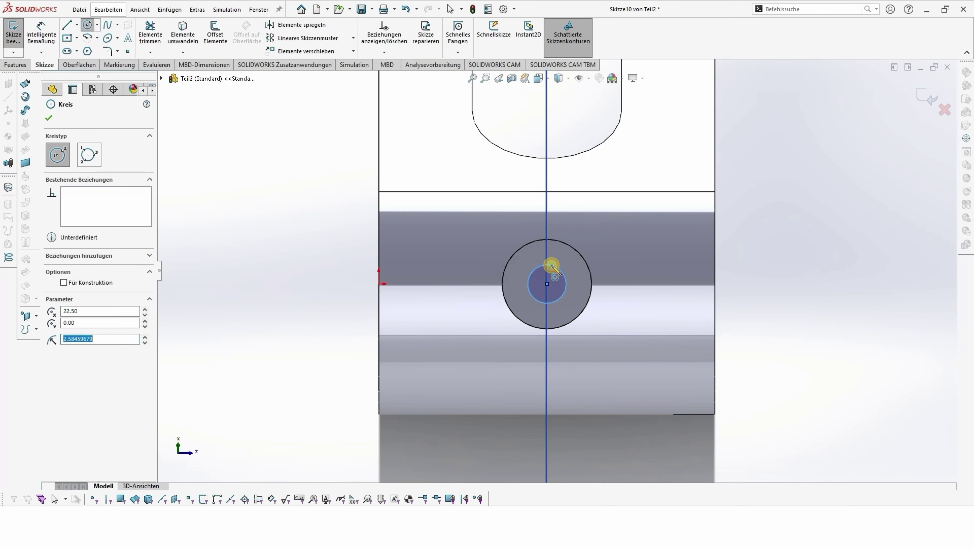
pyautogui.press('Escape')
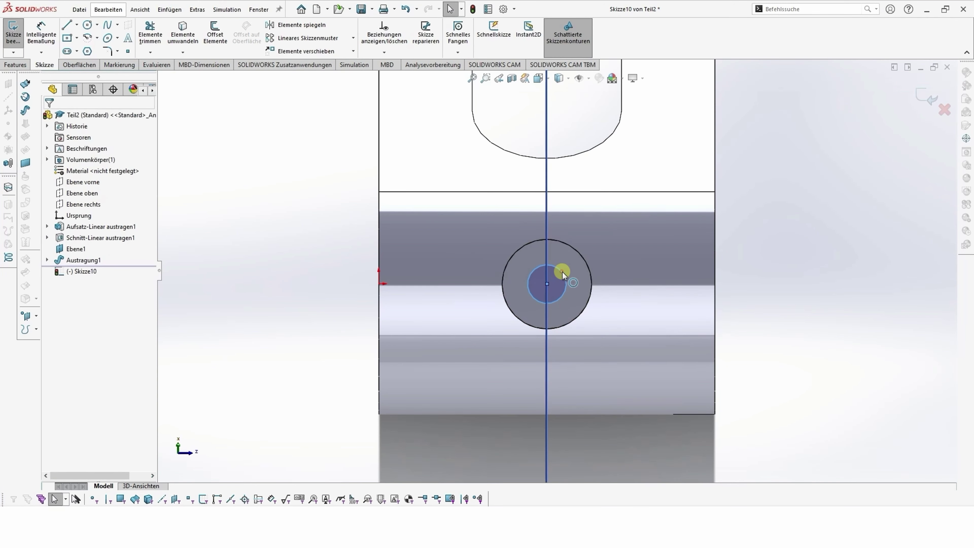
# Make the sketched circle tangent to the circular outer edge of the arm's end face.
pyautogui.click(583, 256)
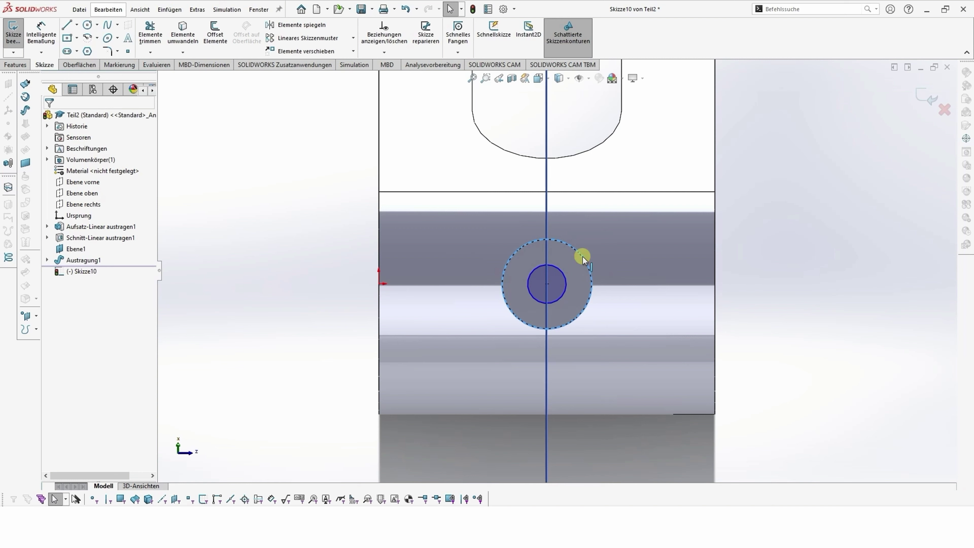
pyautogui.press('Escape')
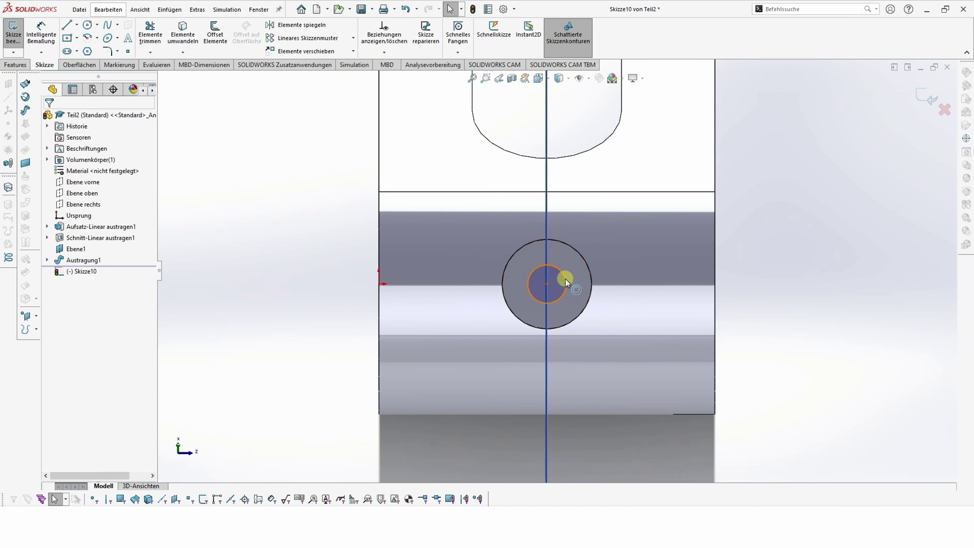
pyautogui.click(566, 281)
pyautogui.keyDown('ctrl'); pyautogui.click(582, 258); pyautogui.keyUp('ctrl')
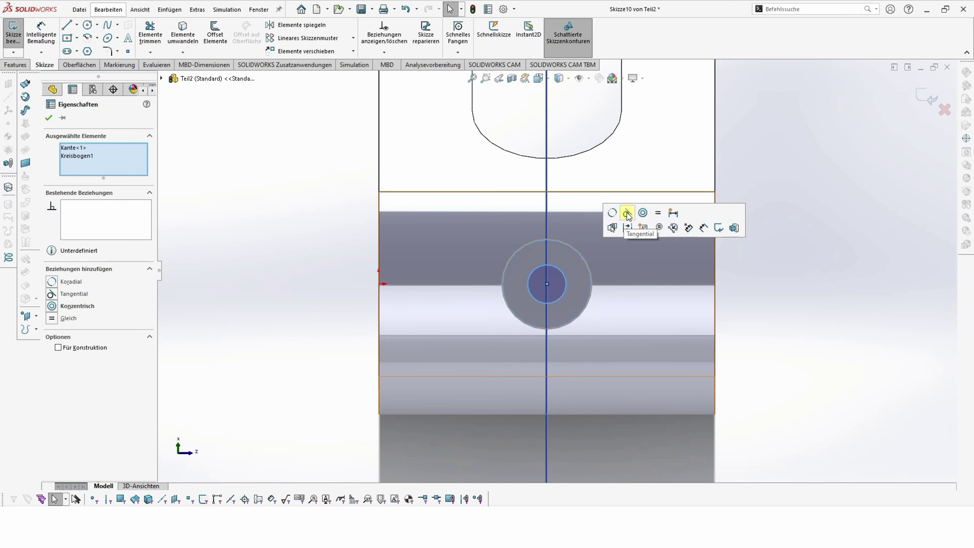
pyautogui.click(627, 214)
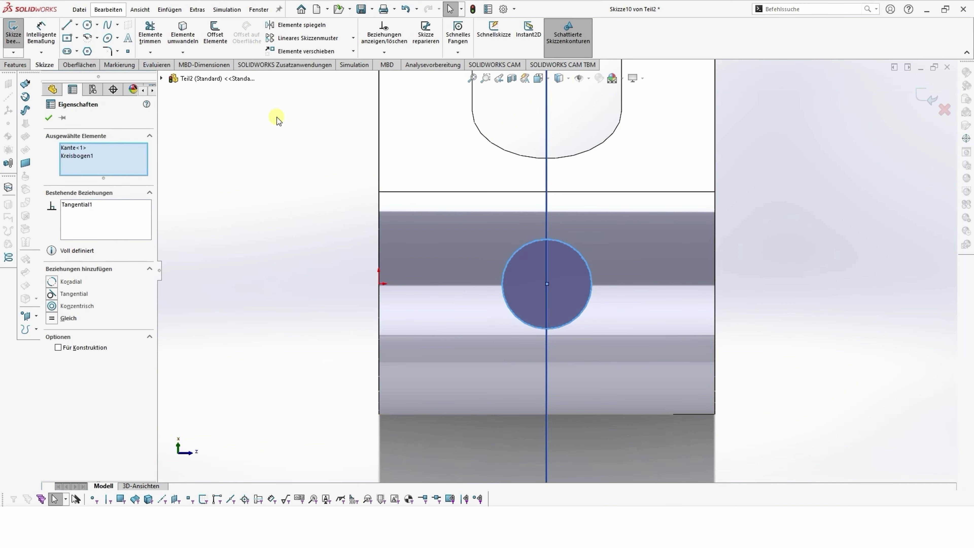
pyautogui.click(50, 119)
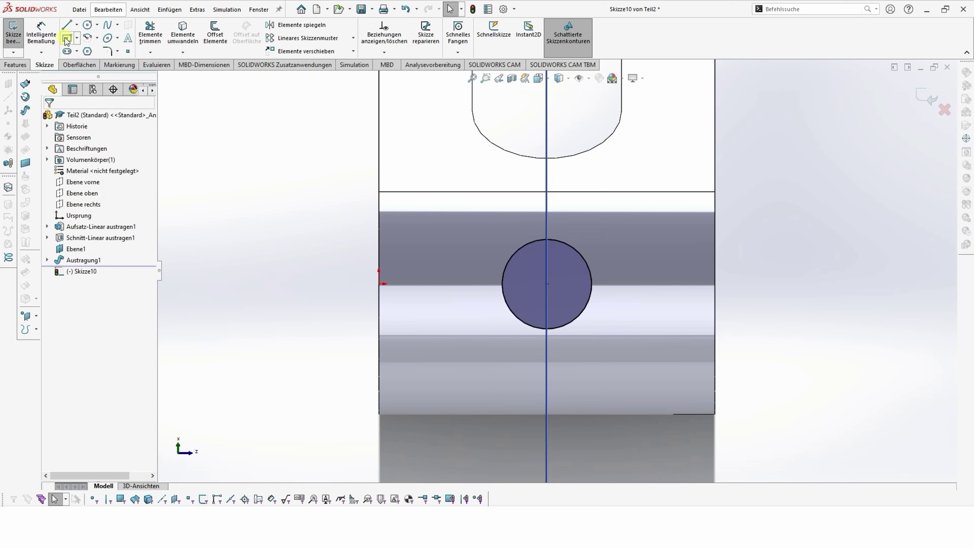
# Sketch an upright centre rectangle about 3.1 mm wide at the circle's centre, with both short sides beyond the circle.
pyautogui.click(77, 38)
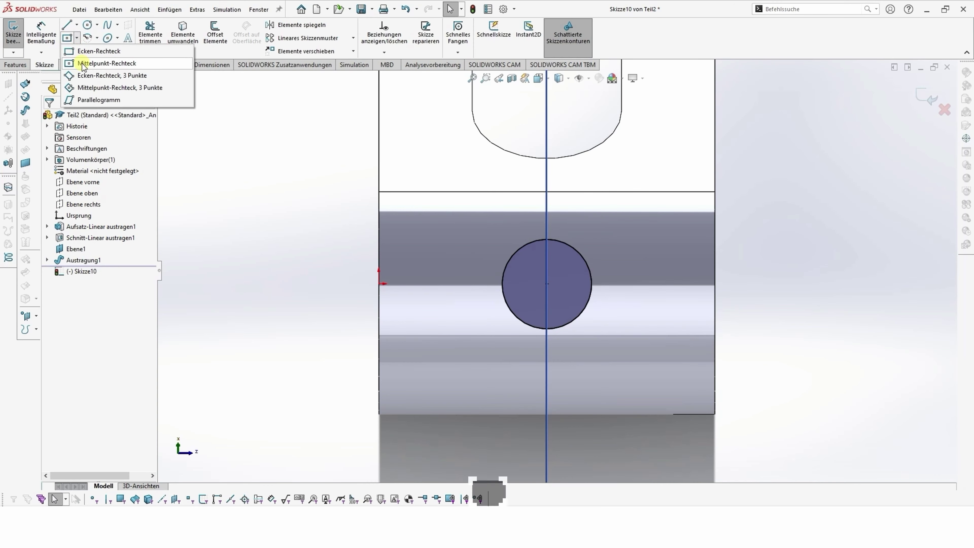
pyautogui.click(84, 63)
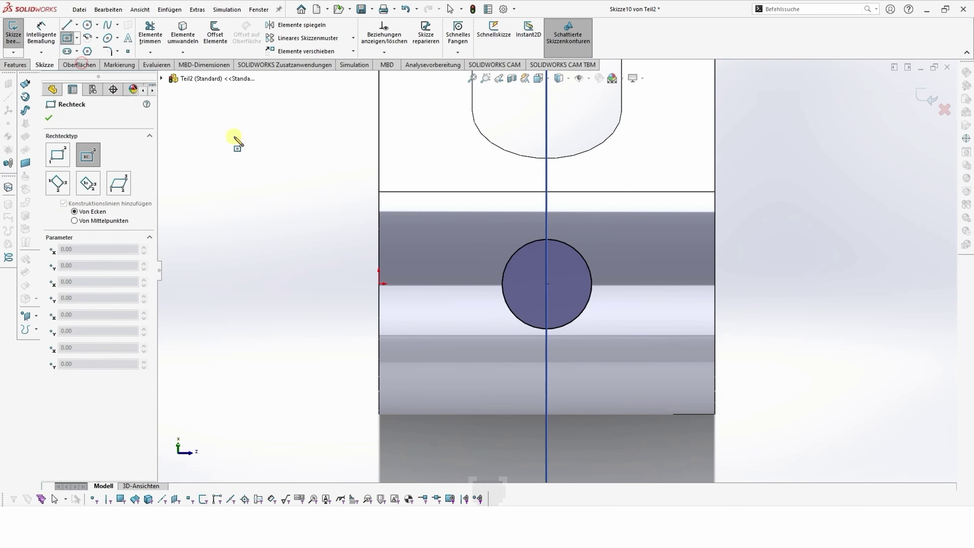
pyautogui.click(547, 285)
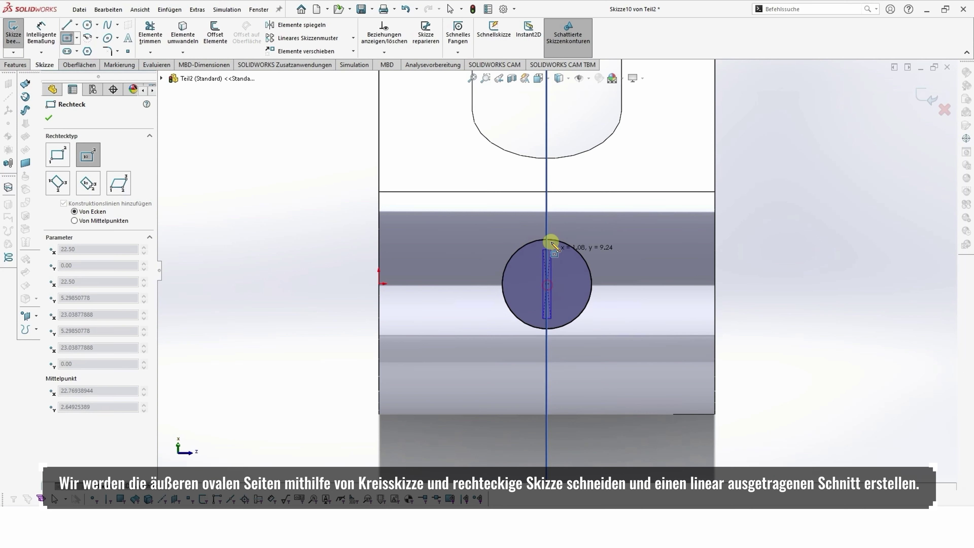
pyautogui.click(558, 226)
pyautogui.press('Escape')
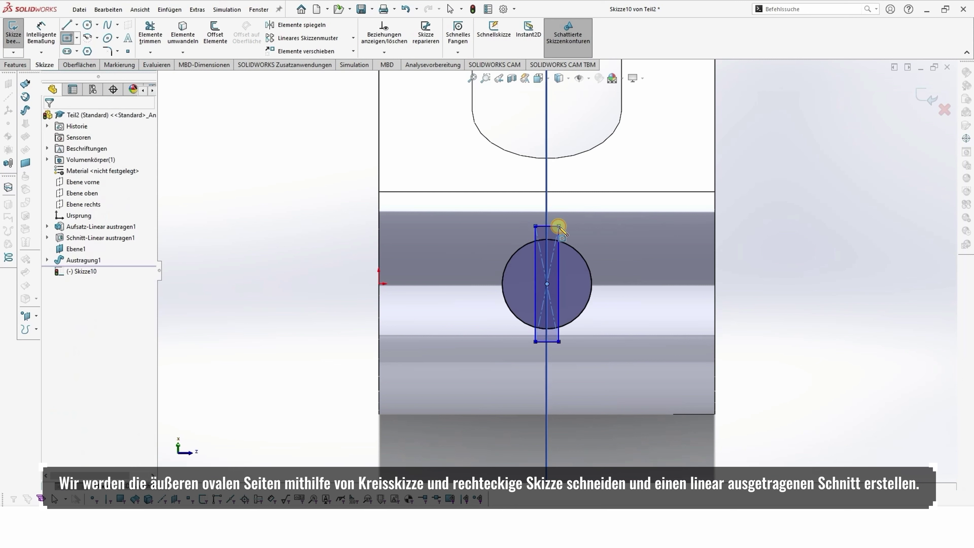
# Dimension the rectangle's width as 5 mm on its lower short side.
pyautogui.click(42, 28)
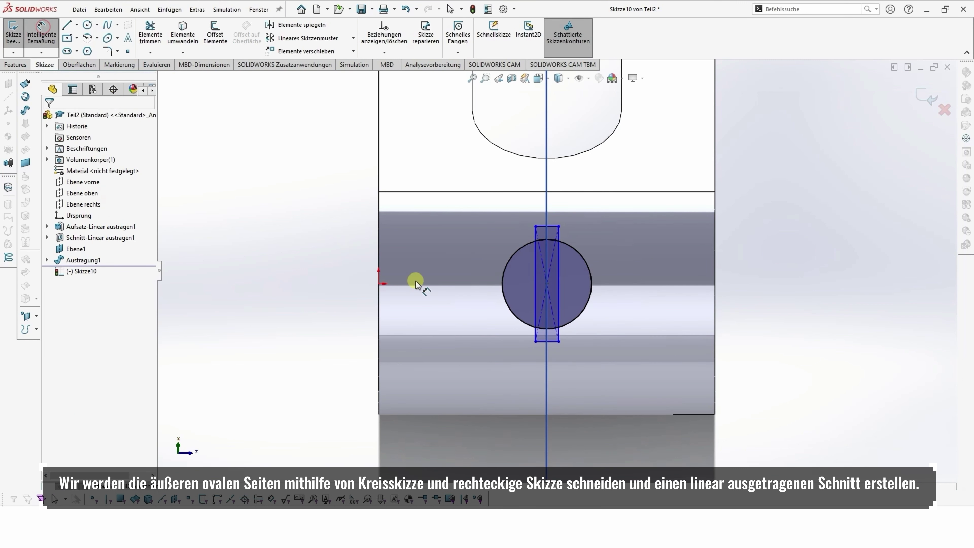
pyautogui.click(555, 343)
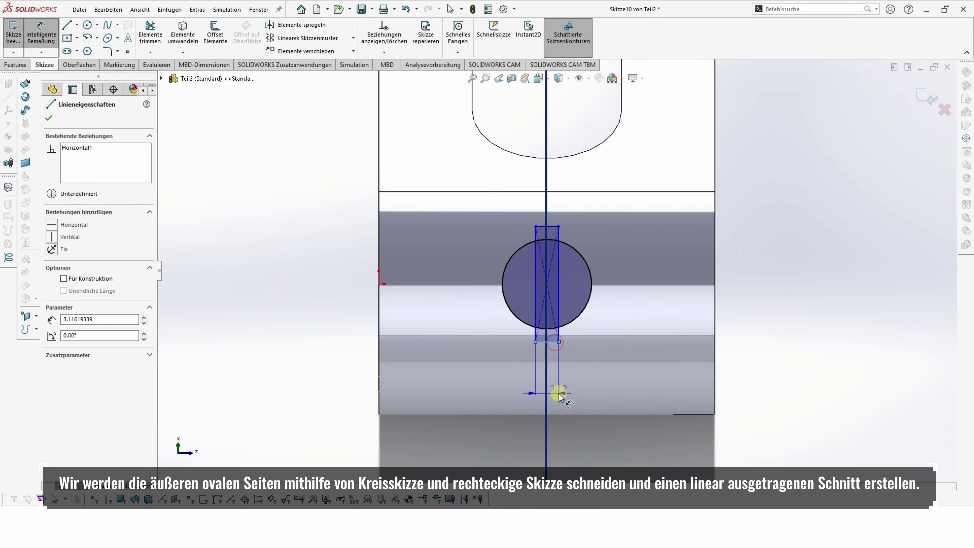
pyautogui.click(558, 395)
pyautogui.write('5')
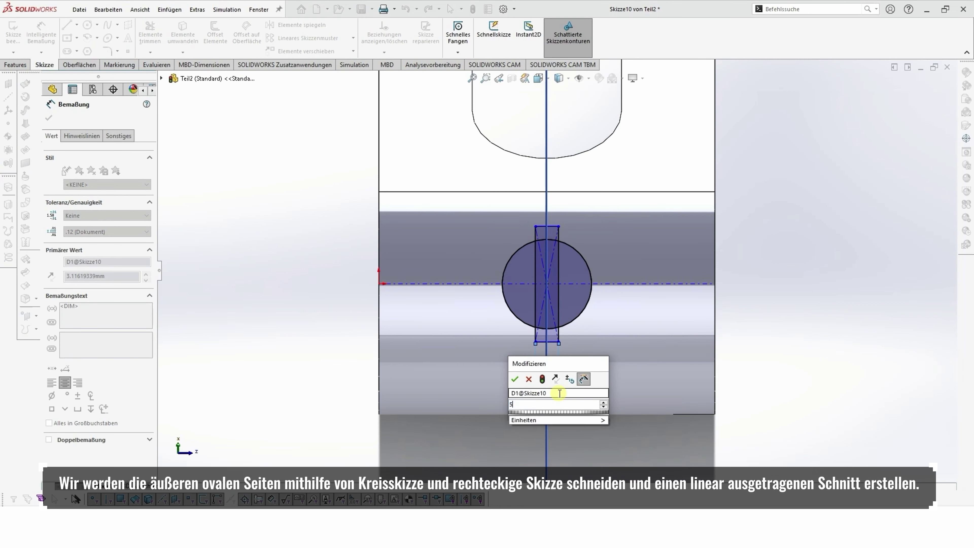
pyautogui.press('Return')
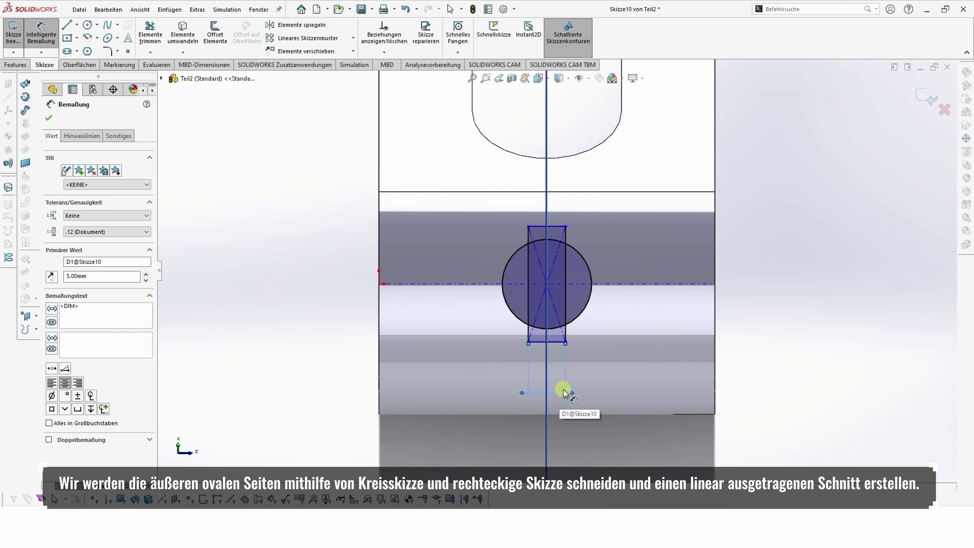
# Change the rectangle's width dimension to 4 mm and finish dimensioning.
pyautogui.doubleClick(563, 389)
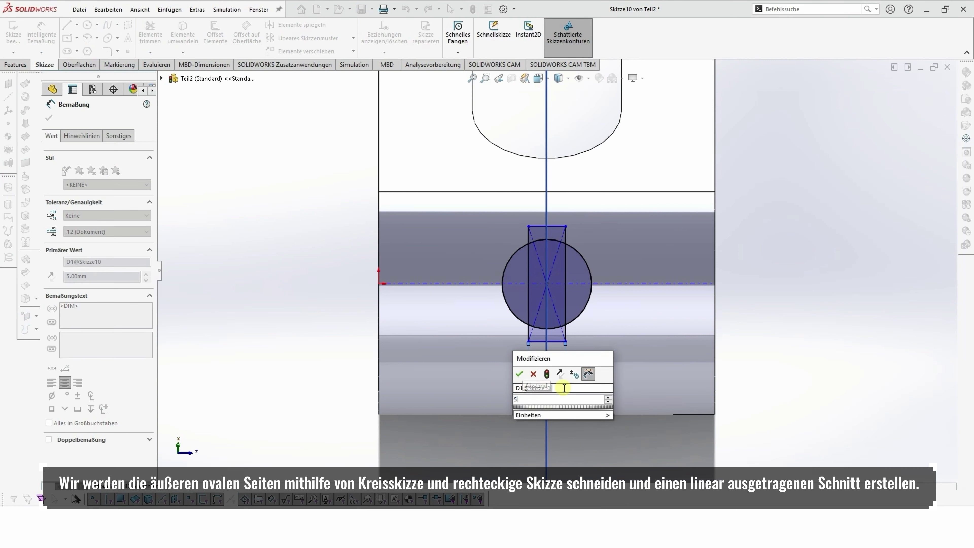
pyautogui.press('Return')
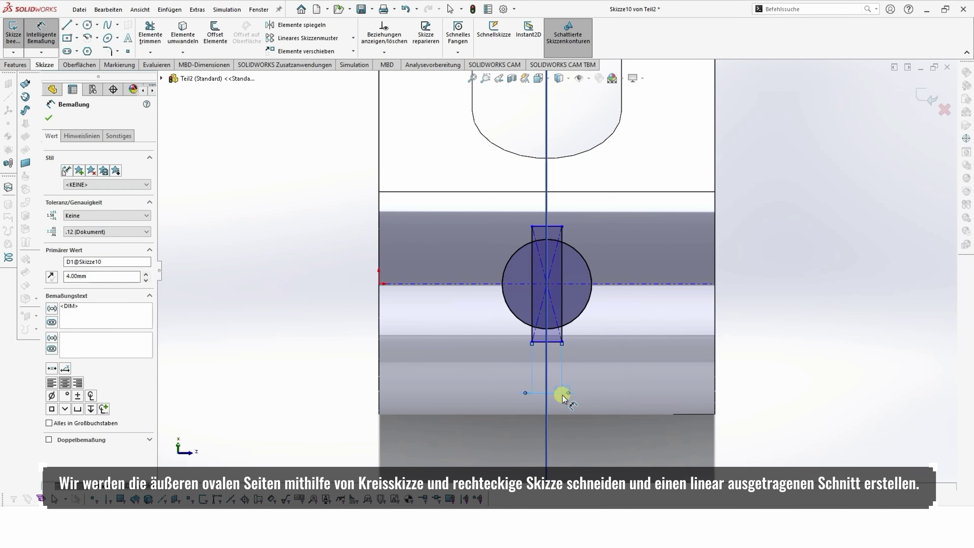
pyautogui.click(49, 119)
# Start an extruded cut using the two circle segments on either side of the 4 mm rectangle as contours.
pyautogui.click(15, 65)
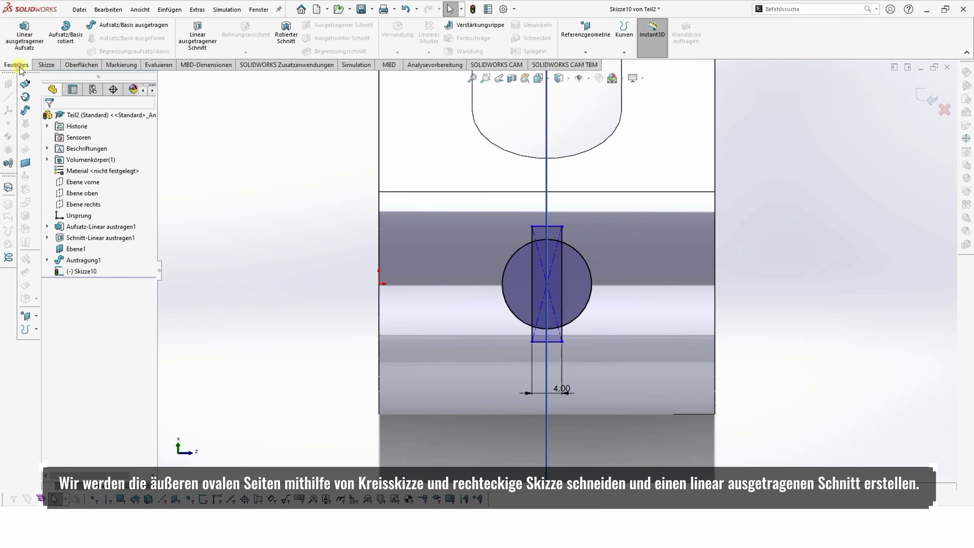
pyautogui.click(198, 37)
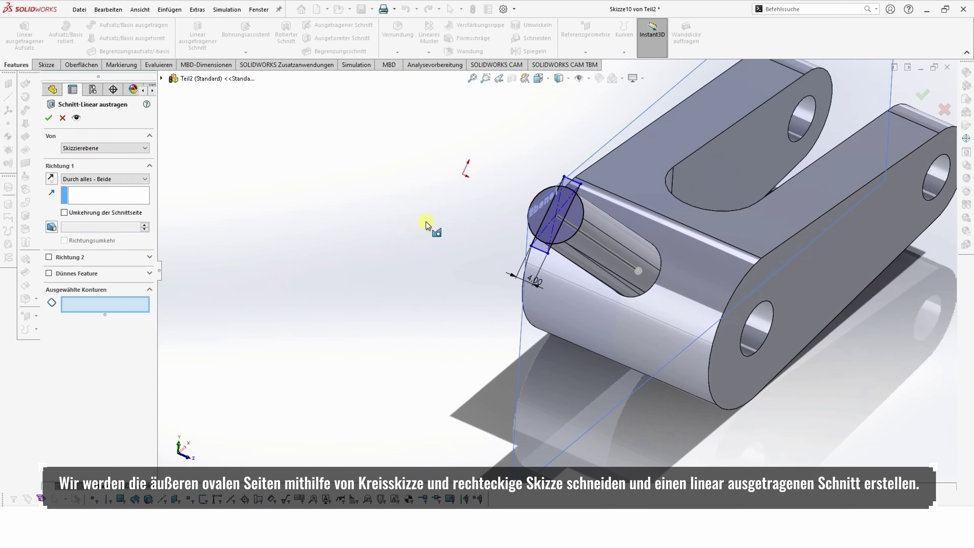
pyautogui.scroll(-3, 431, 229)
pyautogui.scroll(-2, 690, 151)
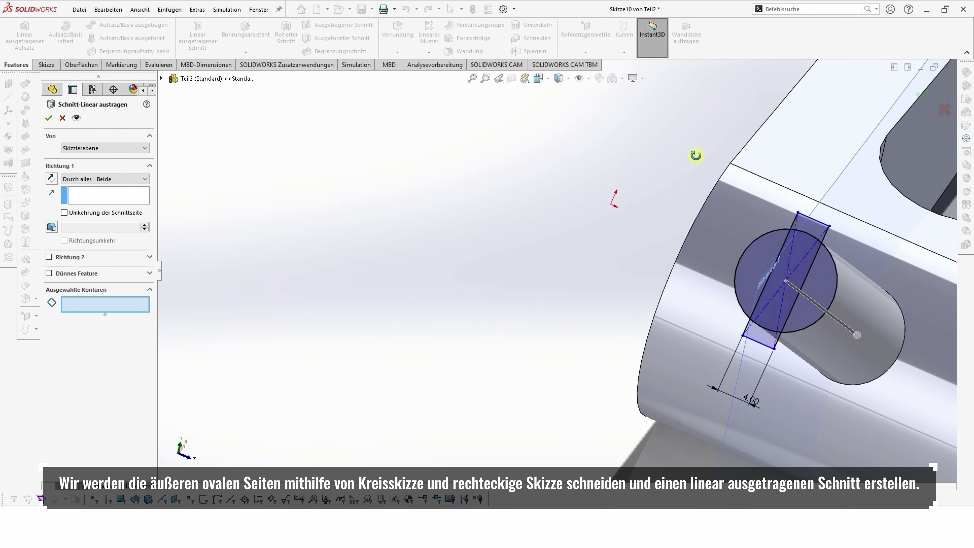
pyautogui.scroll(-2, 843, 265)
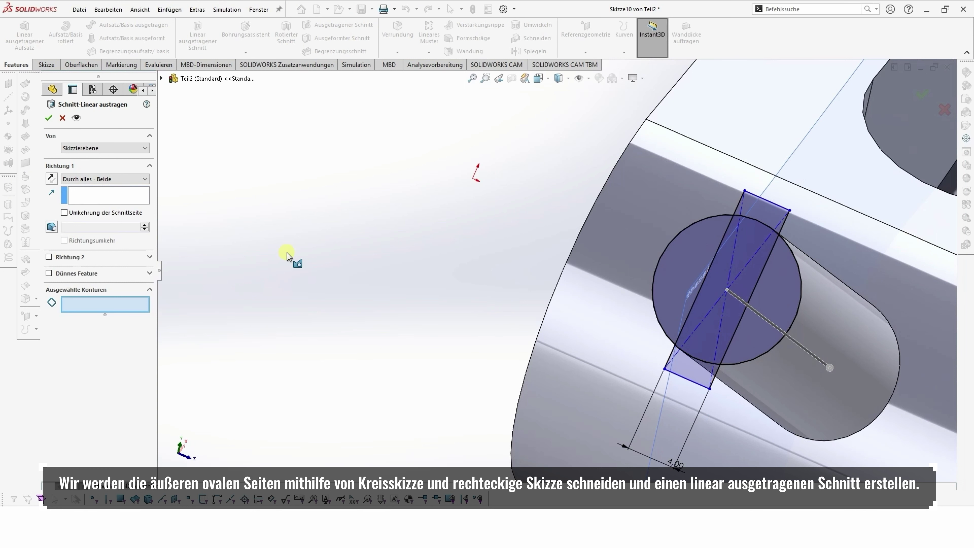
pyautogui.click(674, 273)
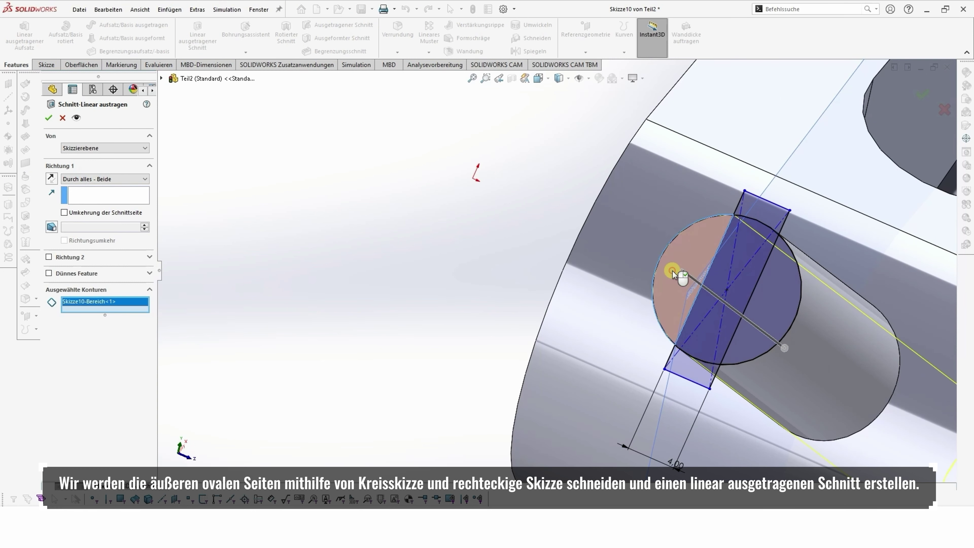
pyautogui.click(776, 297)
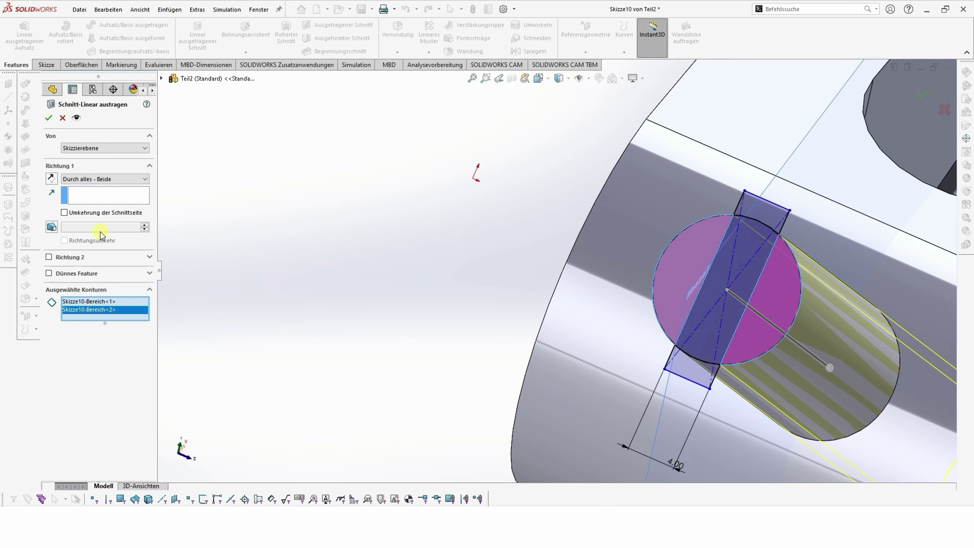
pyautogui.scroll(2, 522, 352)
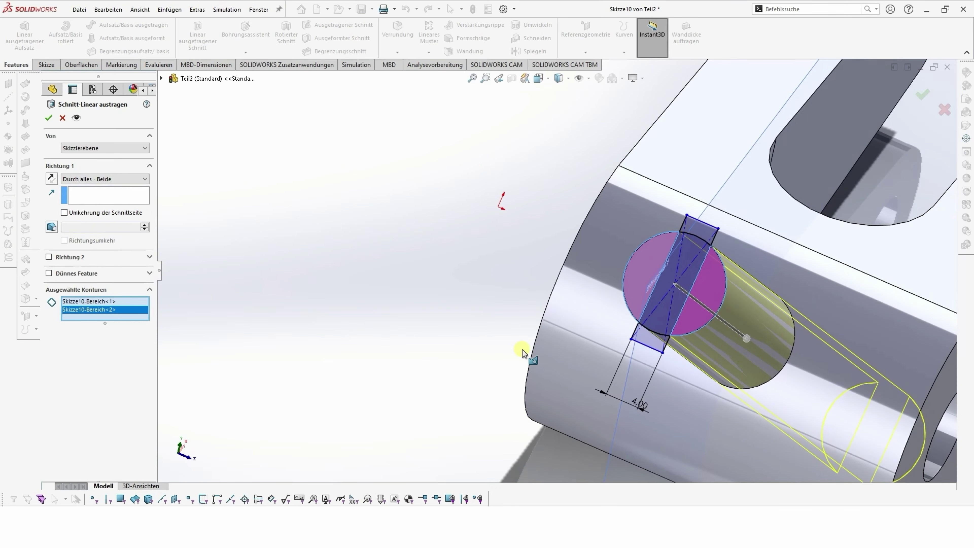
# Set the cut's end condition to Blind with a depth of 10 mm.
pyautogui.click(111, 180)
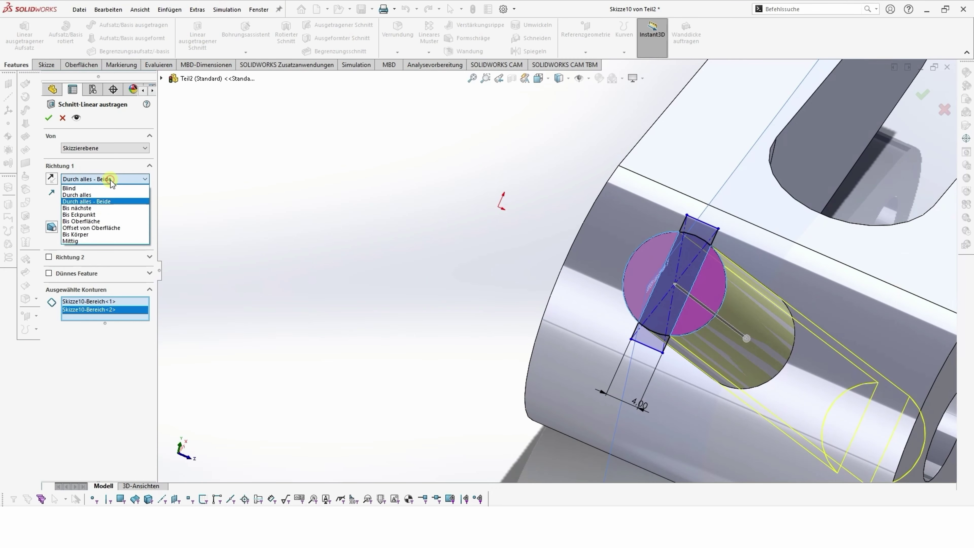
pyautogui.click(90, 188)
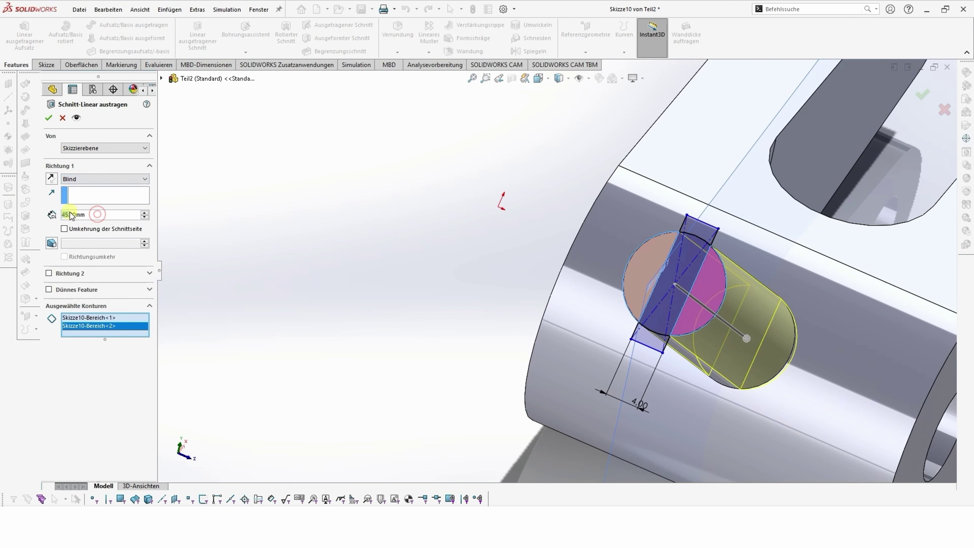
pyautogui.write('10')
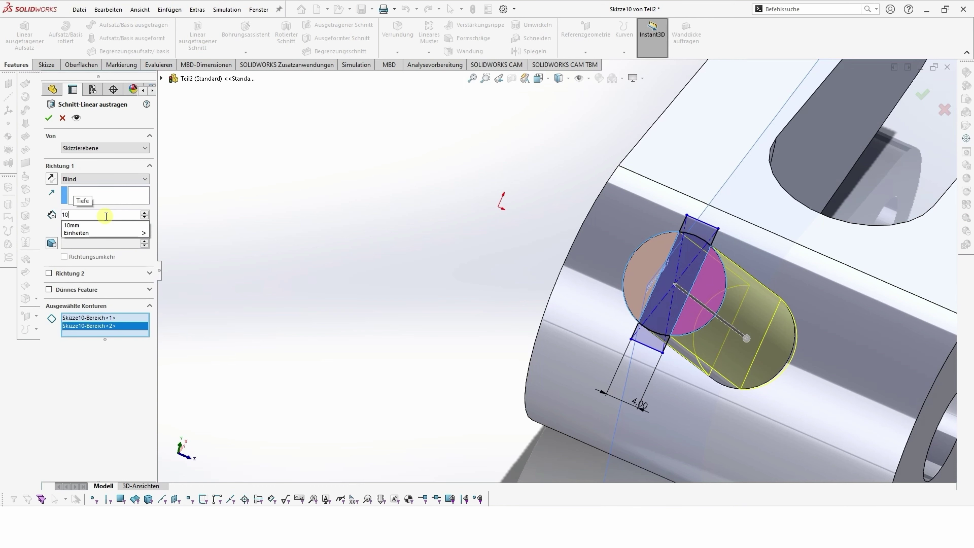
pyautogui.press('Return')
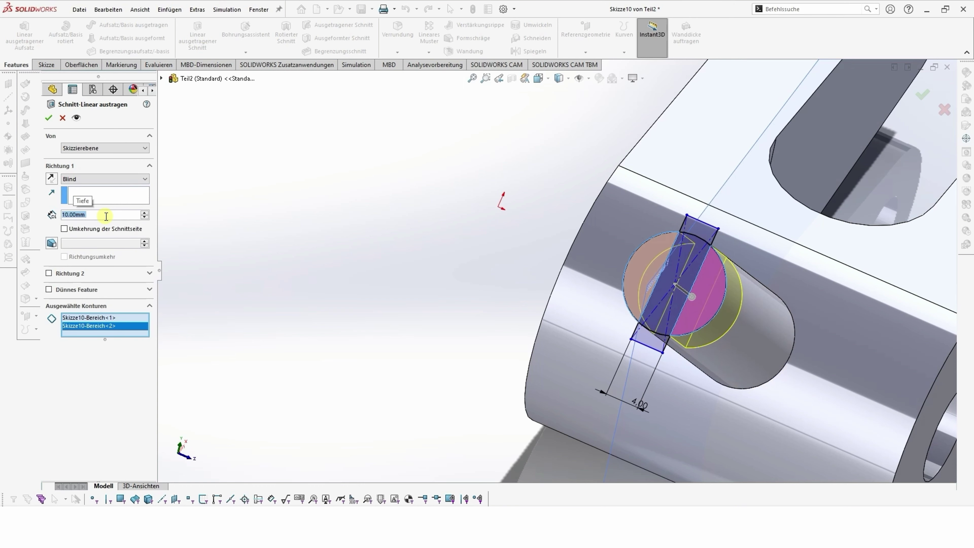
# Set the blind cut's depth to 12 mm and complete the cut at the arm's end.
pyautogui.scroll(5, 714, 364)
pyautogui.moveTo(731, 387); pyautogui.dragTo(663, 333, button='middle')
pyautogui.moveTo(511, 261); pyautogui.dragTo(440, 262, button='middle')
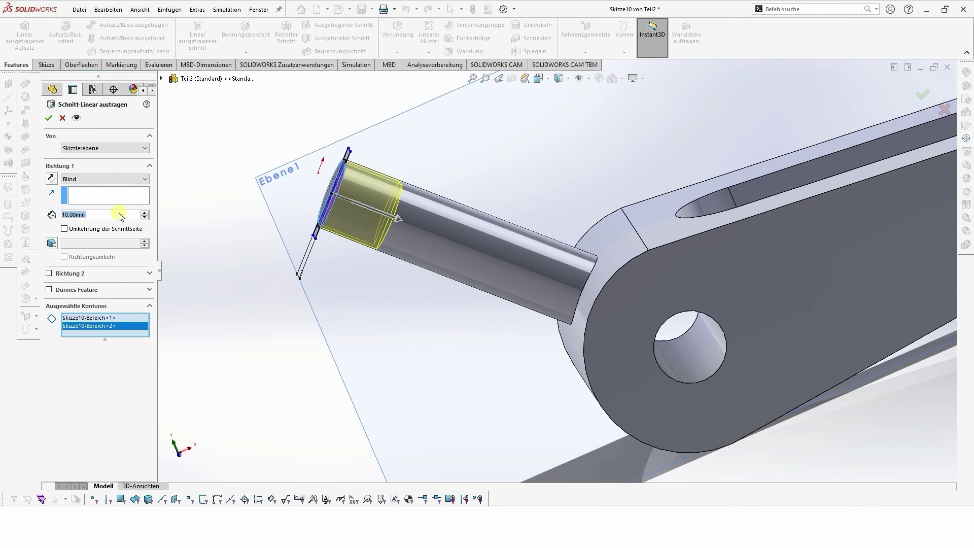
pyautogui.write('12')
pyautogui.press('Return')
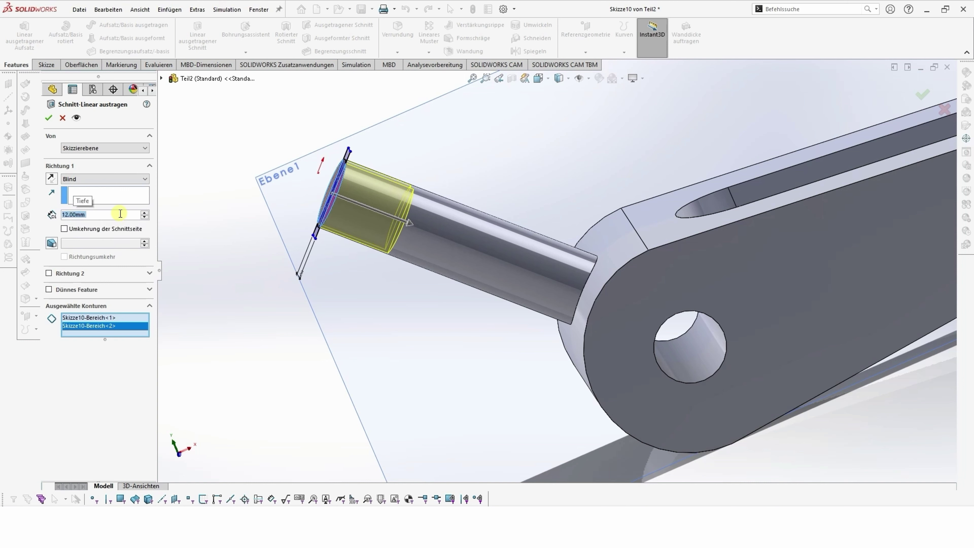
pyautogui.click(49, 118)
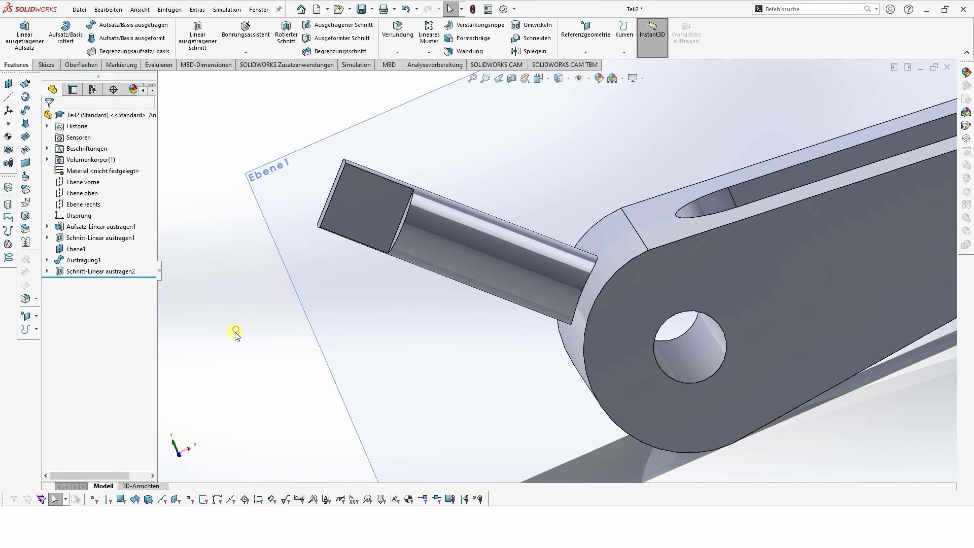
# Start a sketch on the flat cut face at the arm's end.
pyautogui.moveTo(235, 332); pyautogui.dragTo(285, 284, button='middle')
pyautogui.scroll(3, 284, 284)
pyautogui.moveTo(323, 312); pyautogui.dragTo(337, 259, button='middle')
pyautogui.scroll(-1, 333, 252)
pyautogui.click(269, 176)
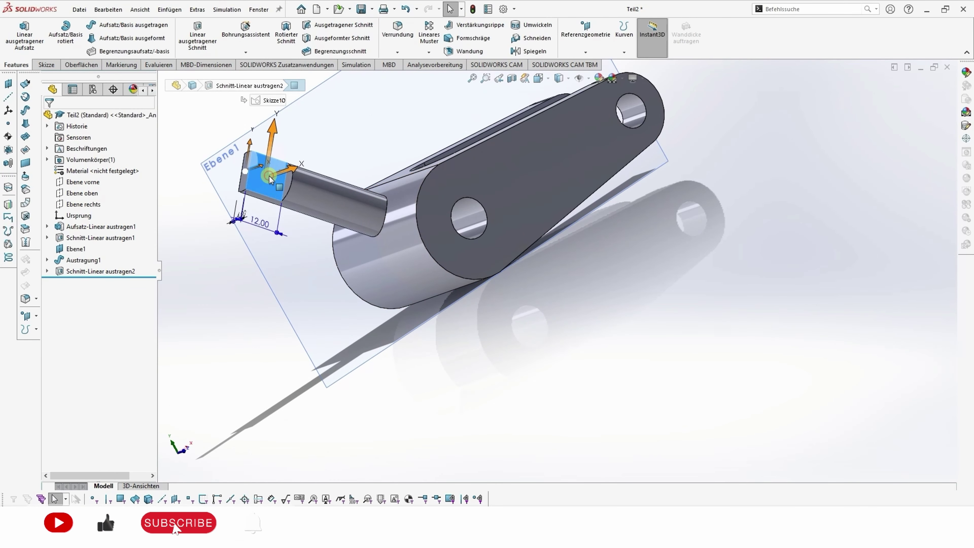
pyautogui.click(314, 146)
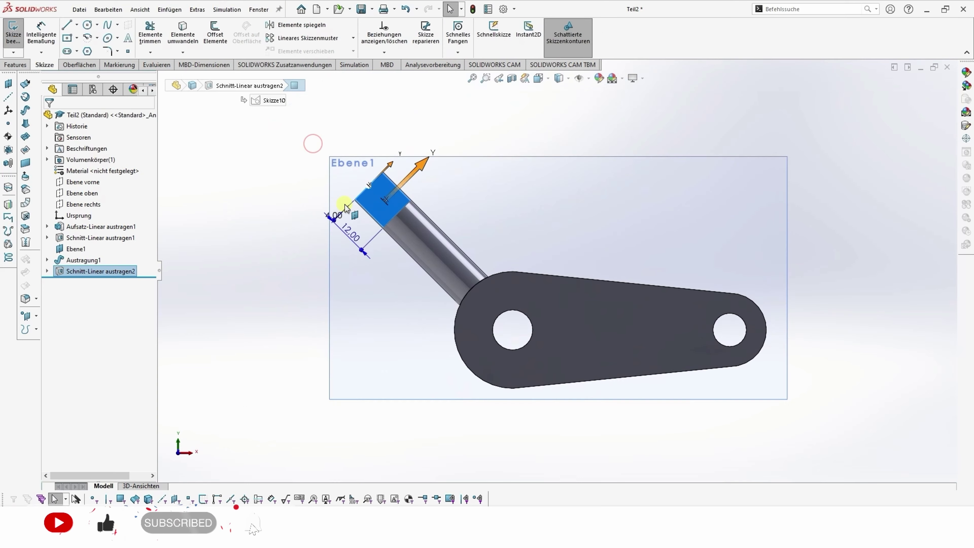
# Sketch a circle with a radius of about 2.83 mm near the middle of the arm's flat face.
pyautogui.scroll(-5, 436, 215)
pyautogui.scroll(-2, 436, 215)
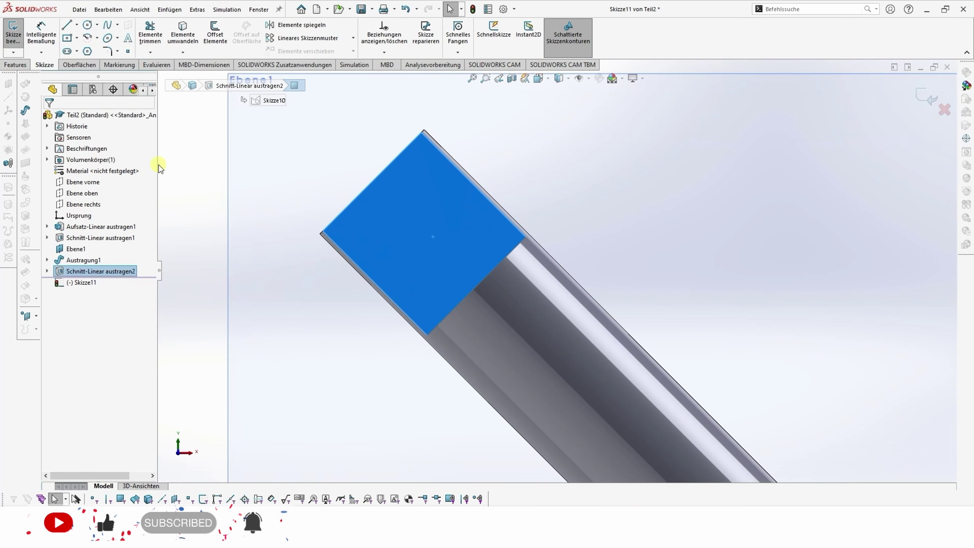
pyautogui.click(88, 26)
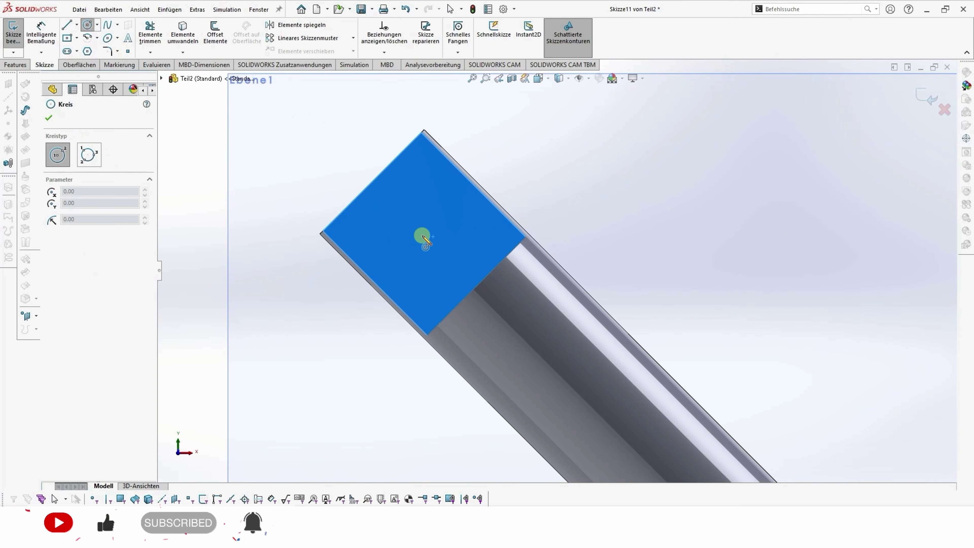
pyautogui.click(422, 225)
pyautogui.click(422, 191)
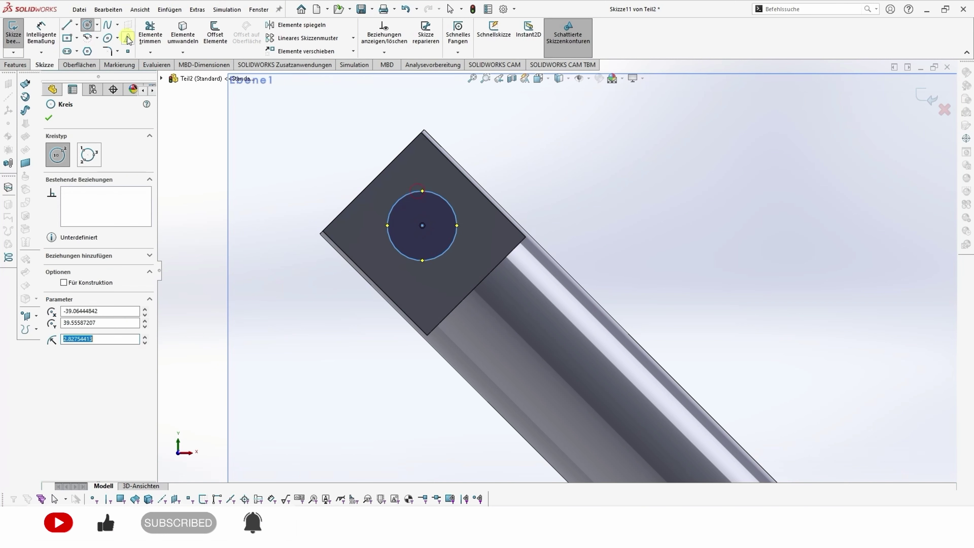
# Dimension the circle's centre 6 mm from the outer end edge of the arm's flat face.
pyautogui.click(44, 26)
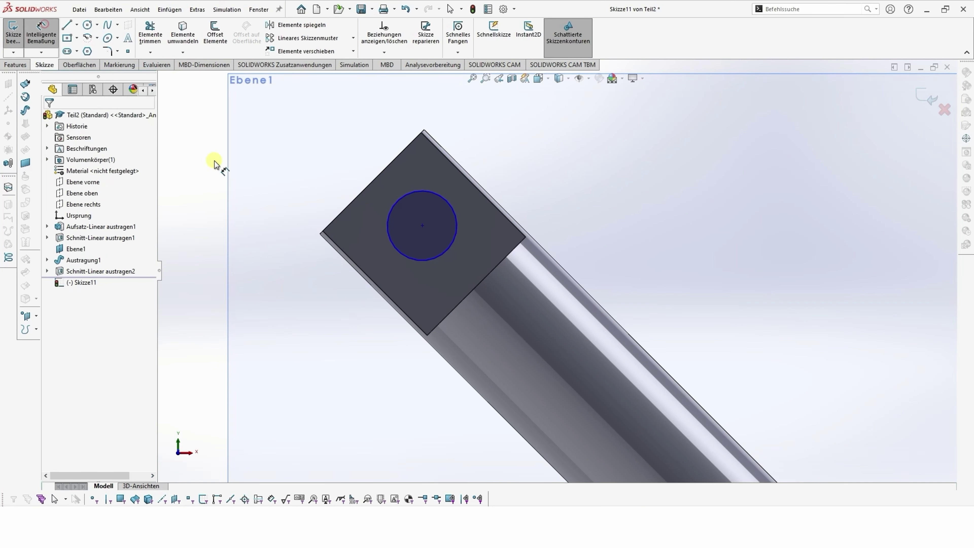
pyautogui.click(422, 226)
pyautogui.click(374, 177)
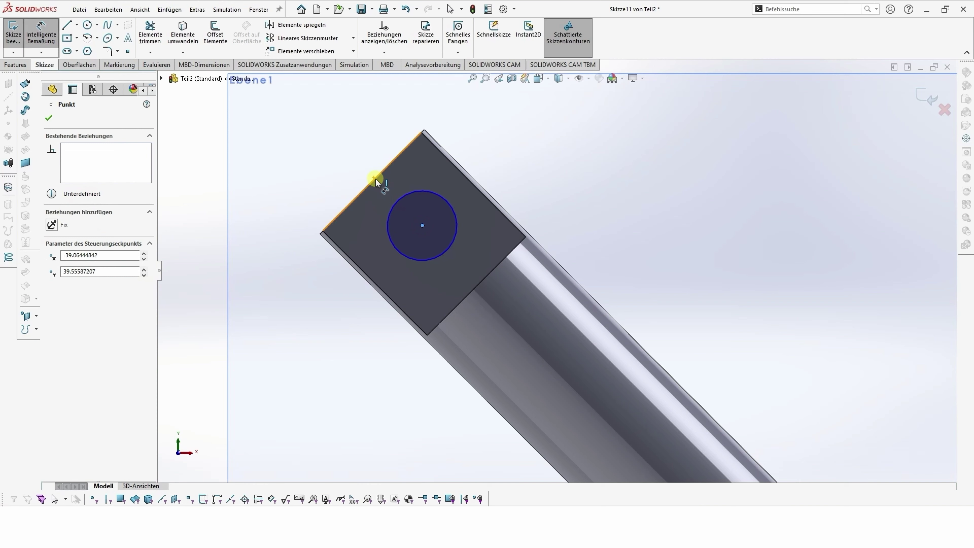
pyautogui.click(479, 134)
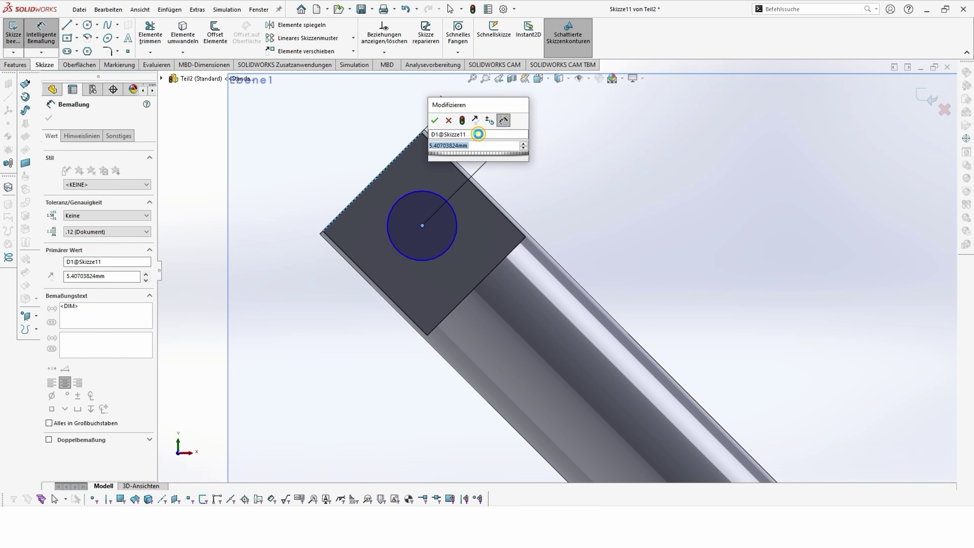
pyautogui.write('6')
pyautogui.press('Return')
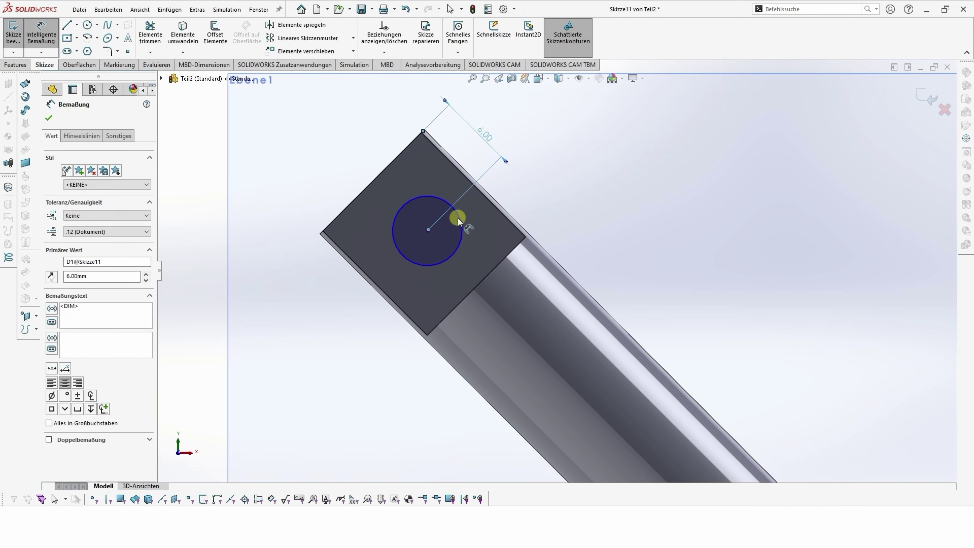
# Dimension the circle centre's distance from the flat face's lower long edge, accepting the proposed value, and finish dimensioning.
pyautogui.click(428, 232)
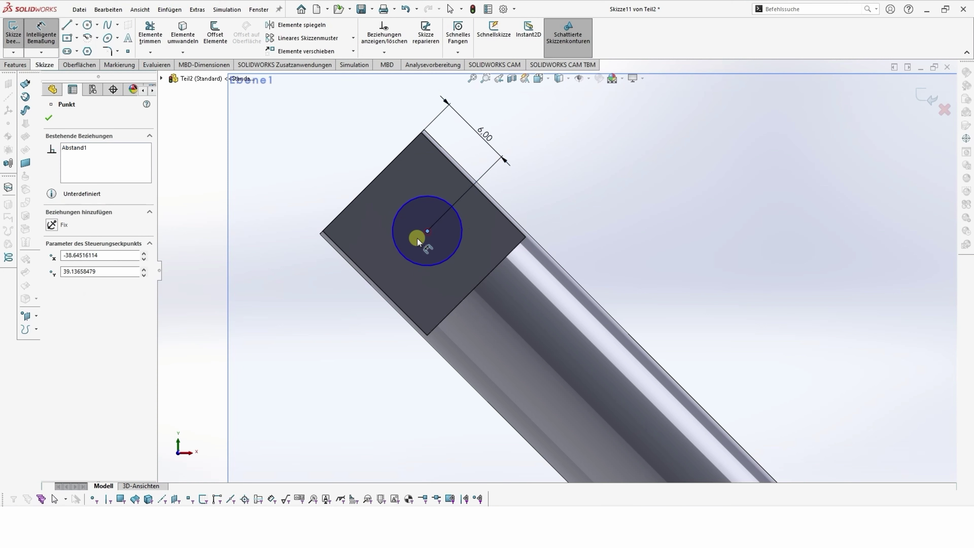
pyautogui.click(378, 282)
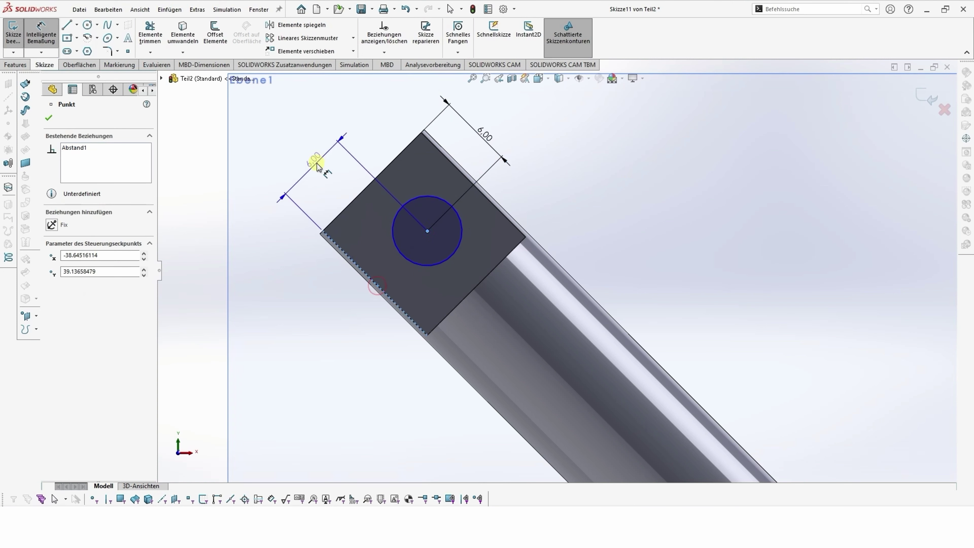
pyautogui.click(317, 168)
pyautogui.press('Return')
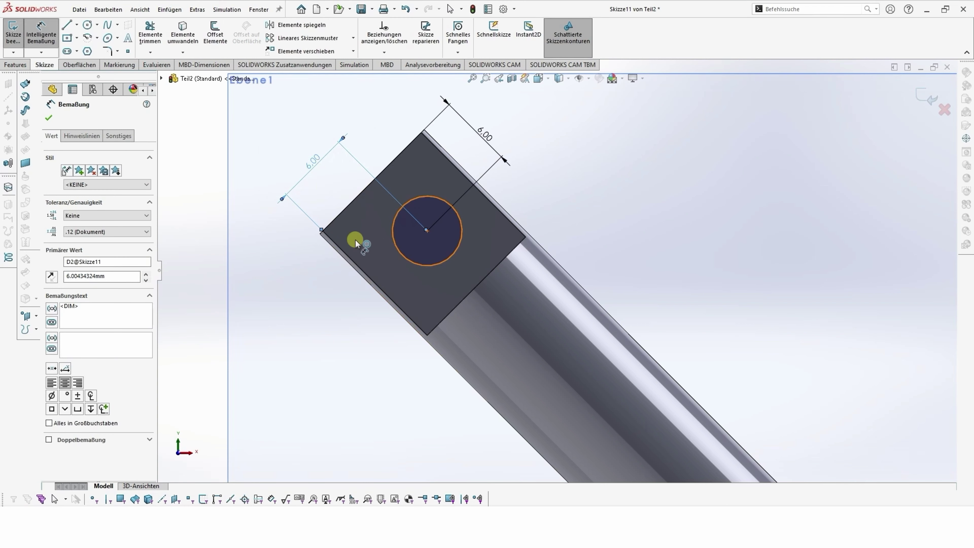
pyautogui.click(49, 120)
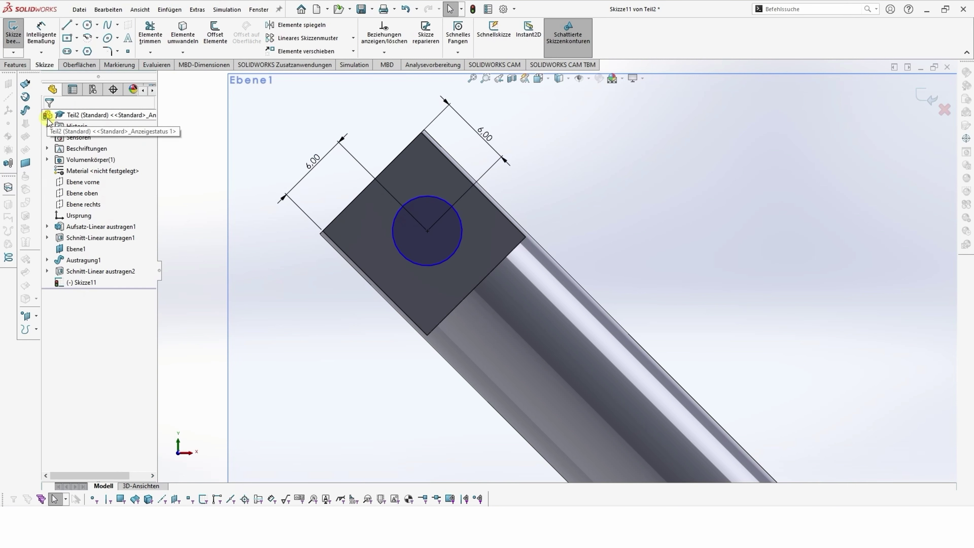
# Dimension the circle's diameter as 7 mm and finish dimensioning.
pyautogui.click(12, 63)
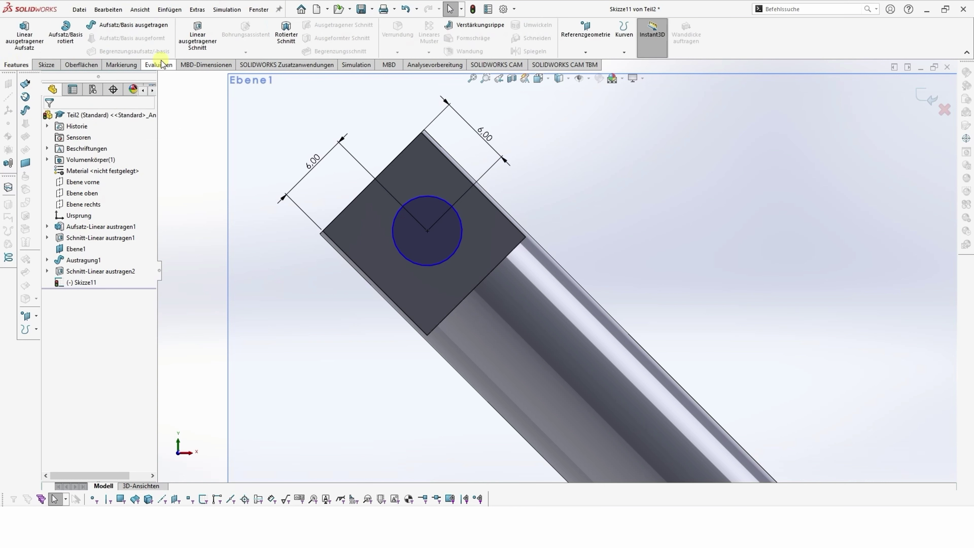
pyautogui.click(46, 66)
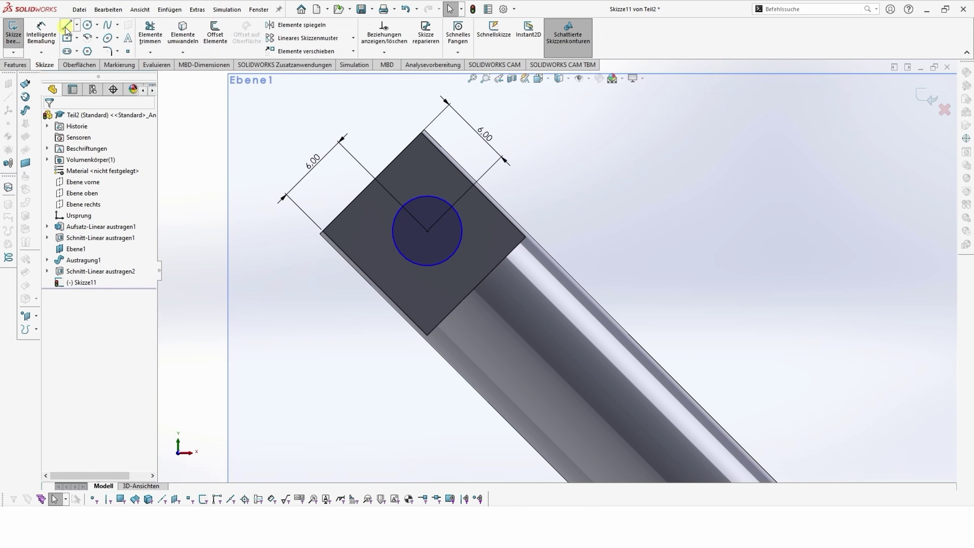
pyautogui.click(56, 33)
pyautogui.click(401, 253)
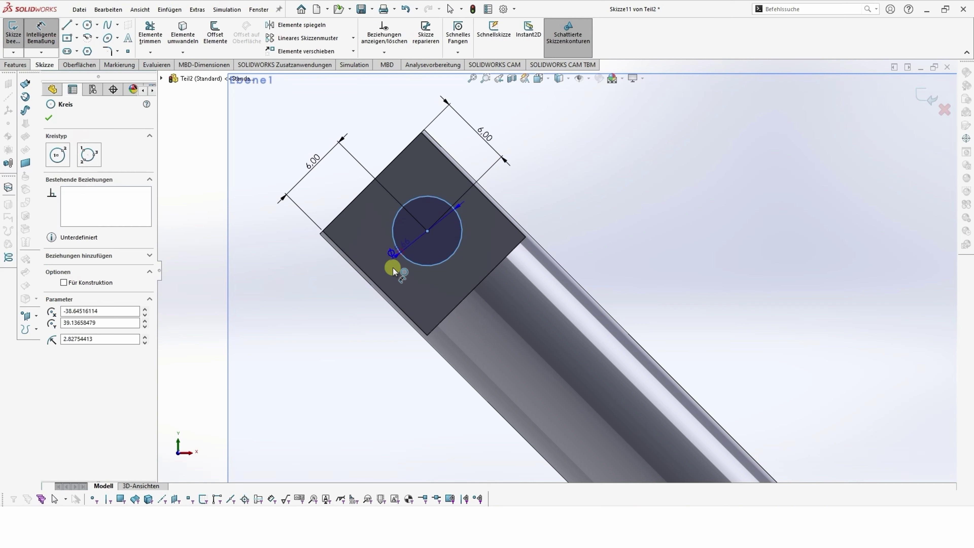
pyautogui.click(362, 334)
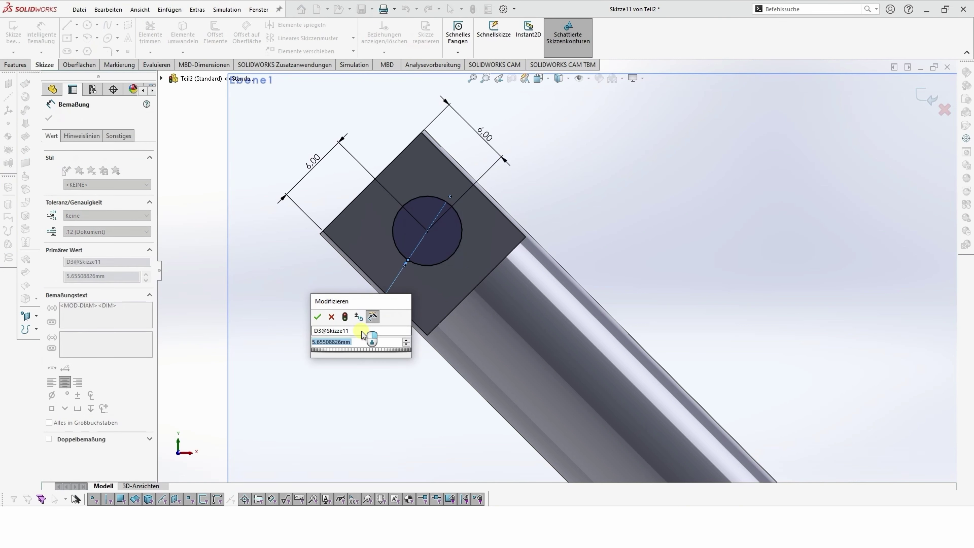
pyautogui.write('7')
pyautogui.press('Return')
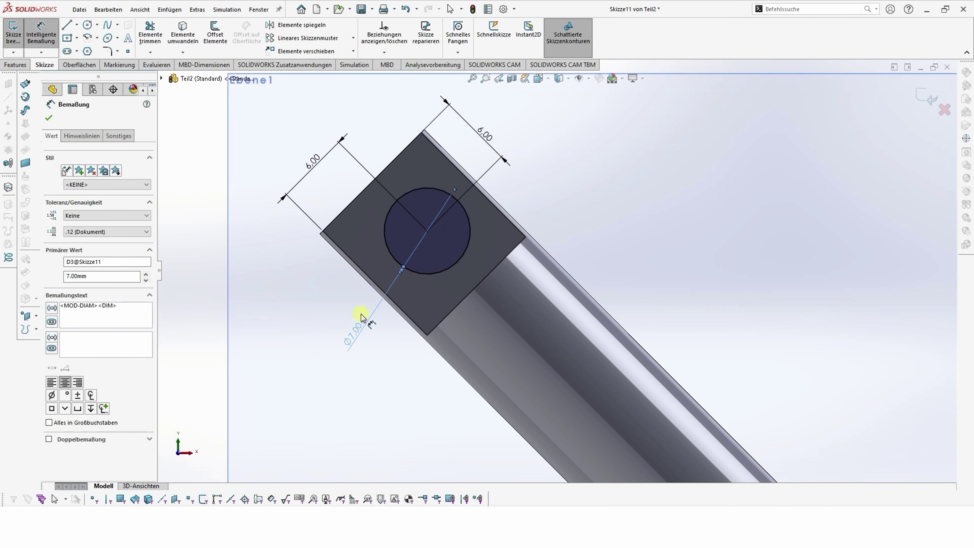
pyautogui.click(49, 115)
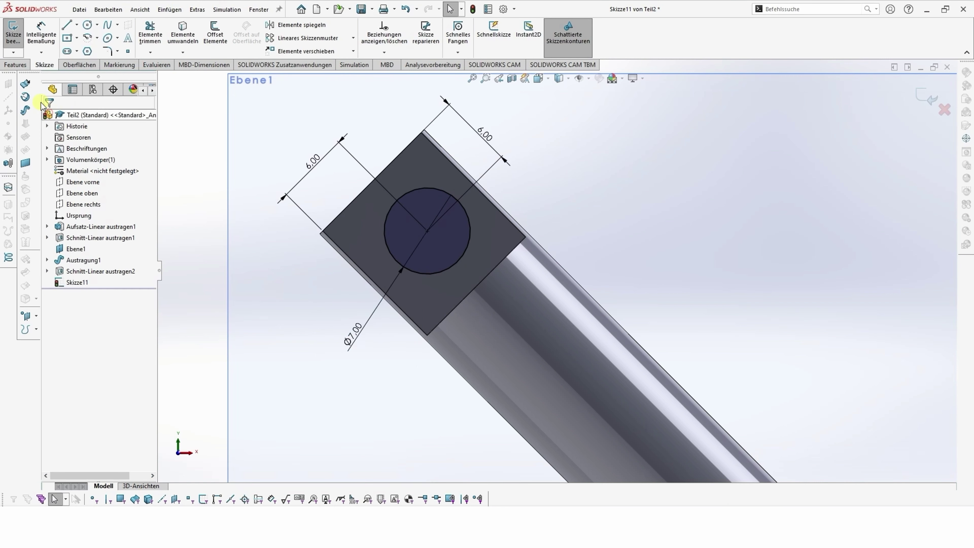
# Cut the 7 mm circle through the arm's flattened end with a blind extruded cut 12 mm deep.
pyautogui.click(20, 68)
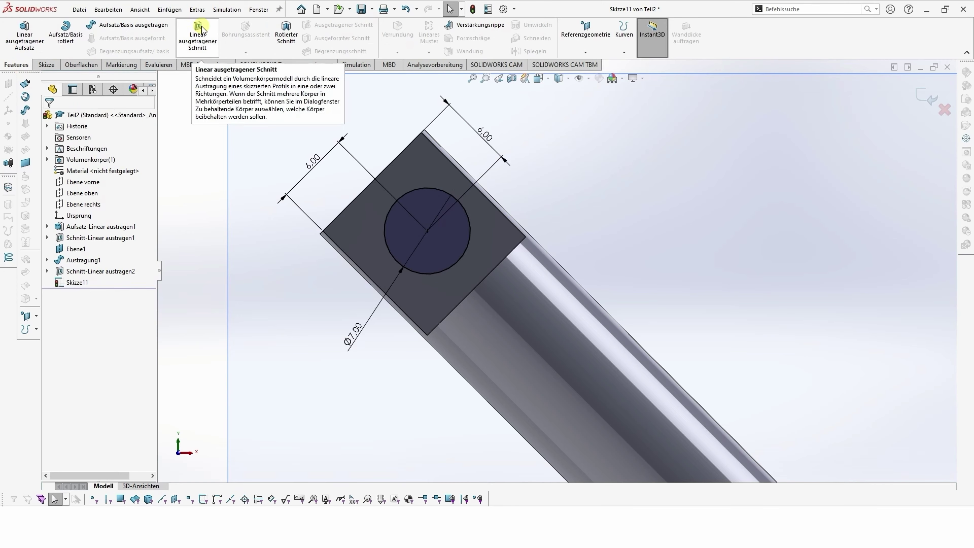
pyautogui.click(197, 37)
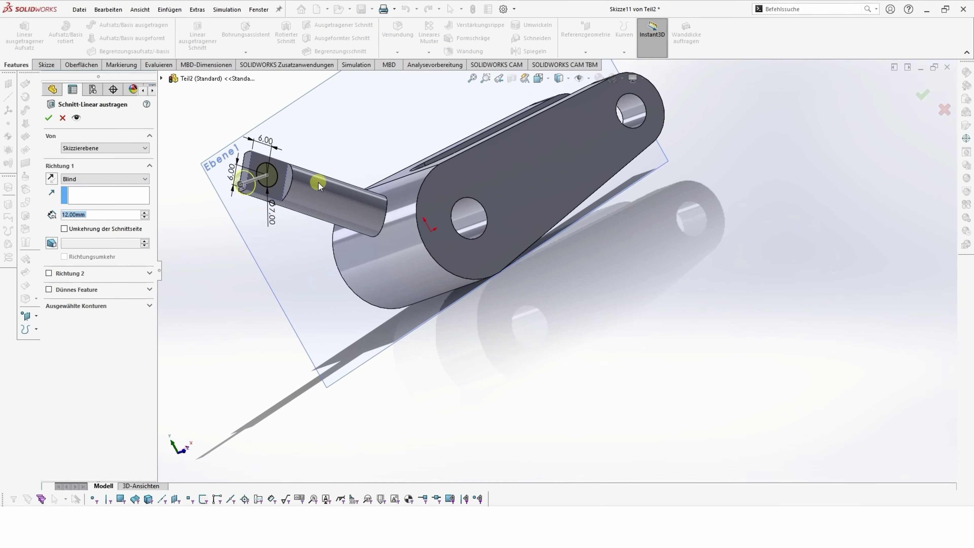
pyautogui.moveTo(307, 187); pyautogui.dragTo(179, 218, button='middle')
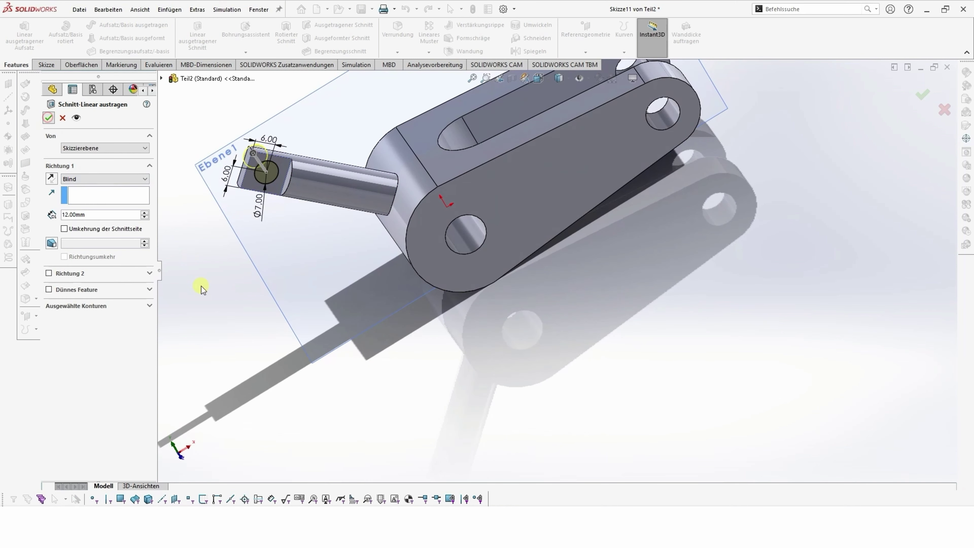
pyautogui.press('Return')
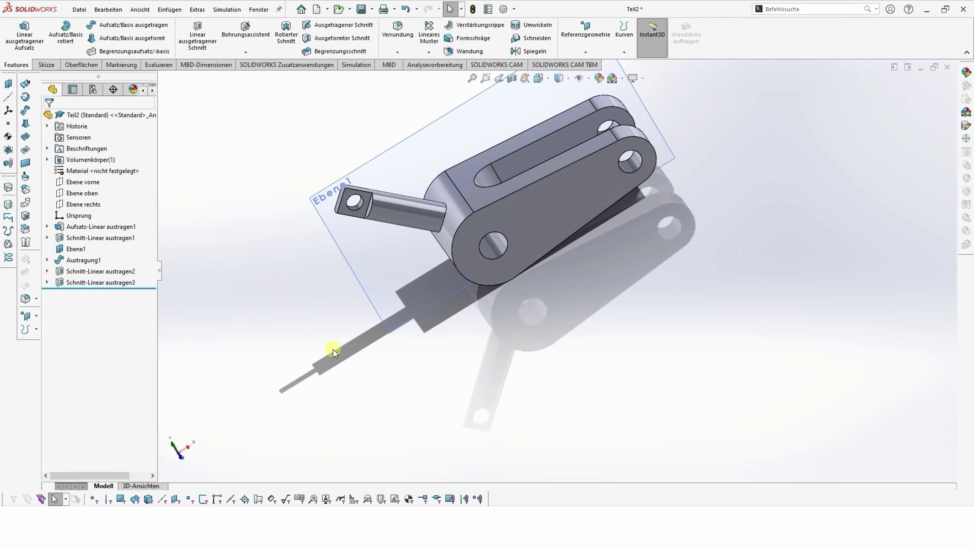
# Hide the reference plane Ebene1 that runs through the arm.
pyautogui.press('space')
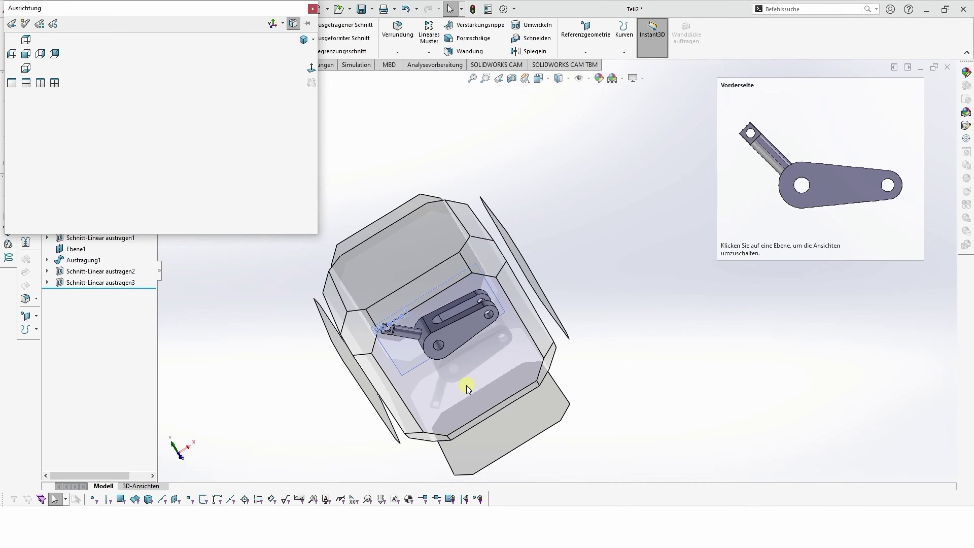
pyautogui.click(466, 385)
pyautogui.scroll(-2, 460, 360)
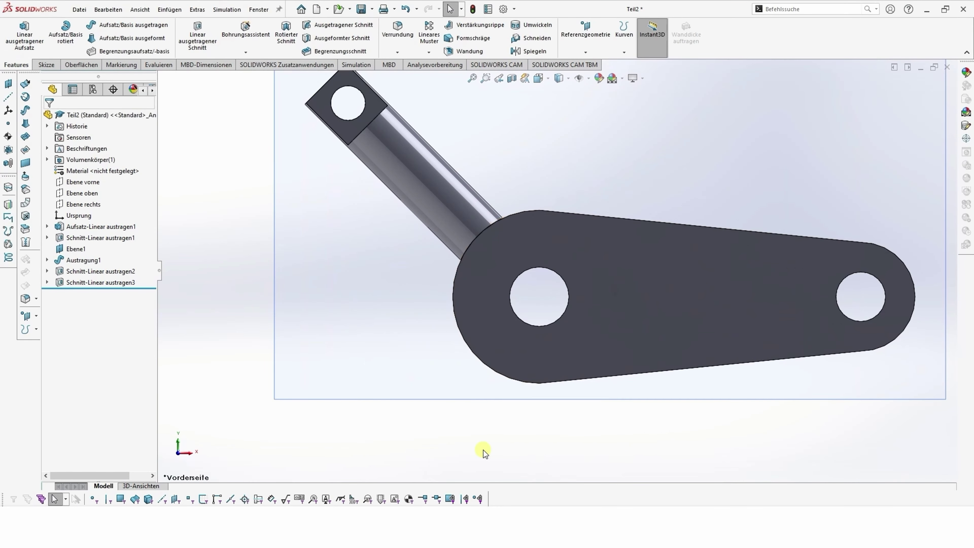
pyautogui.scroll(2, 481, 445)
pyautogui.moveTo(478, 432); pyautogui.dragTo(524, 459, button='middle')
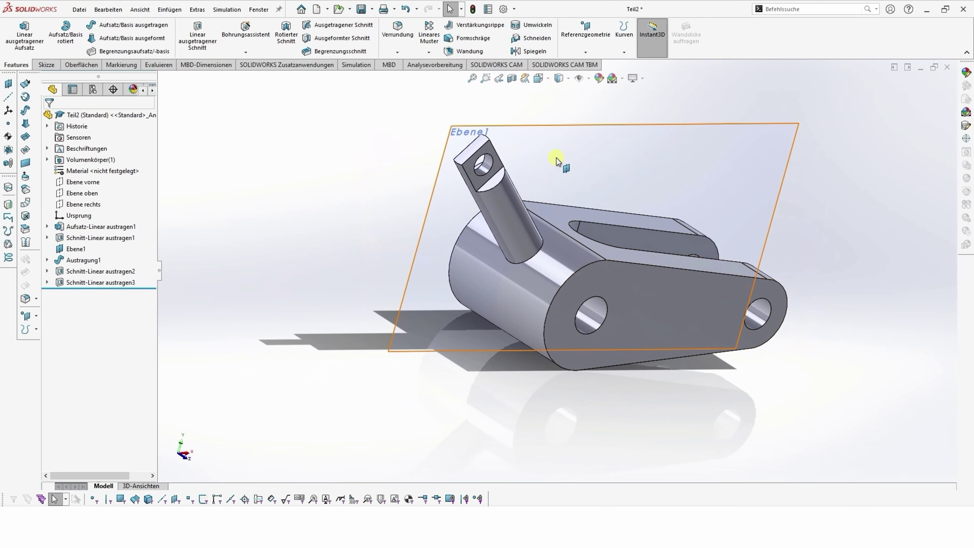
pyautogui.click(550, 134)
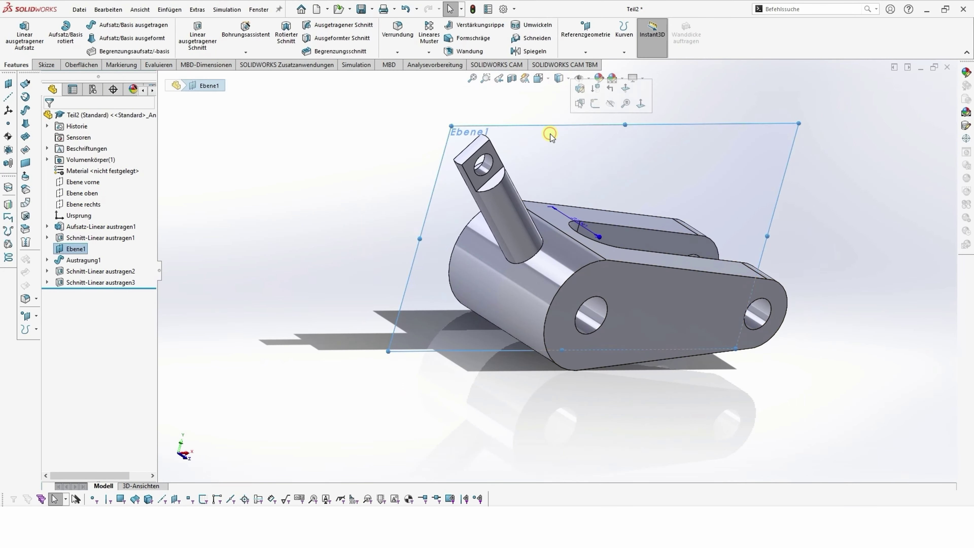
pyautogui.click(611, 103)
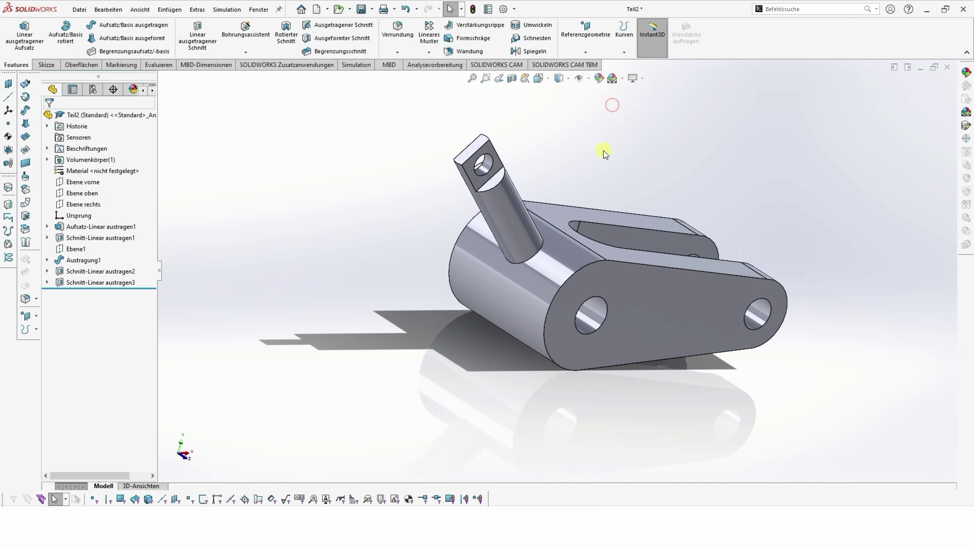
# Fillet the edge where the round arm meets the lever body with a 2 mm radius.
pyautogui.click(605, 365)
pyautogui.moveTo(615, 387); pyautogui.dragTo(248, 445, button='middle')
pyautogui.click(613, 415)
pyautogui.scroll(-5, 443, 277)
pyautogui.scroll(-3, 587, 298)
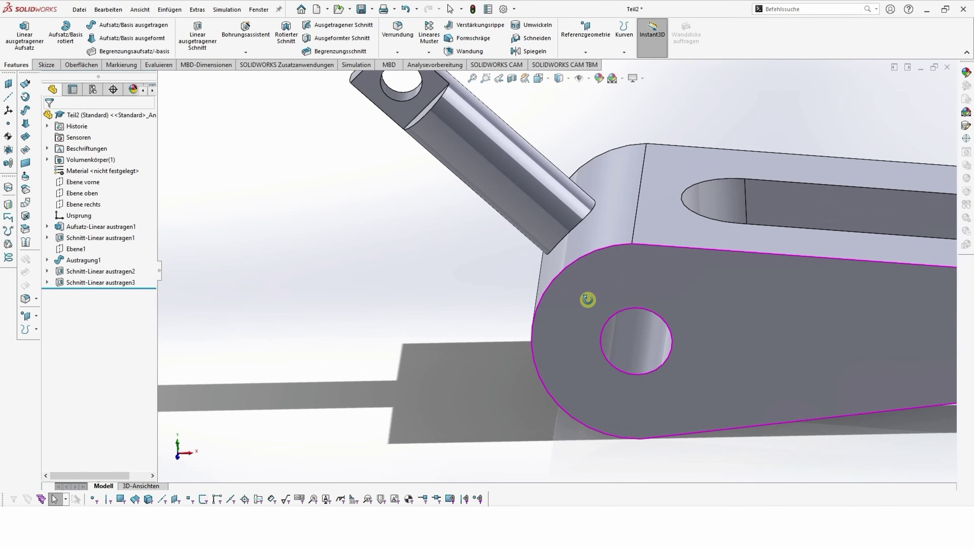
pyautogui.moveTo(587, 299); pyautogui.dragTo(613, 305, button='middle')
pyautogui.scroll(-3, 539, 217)
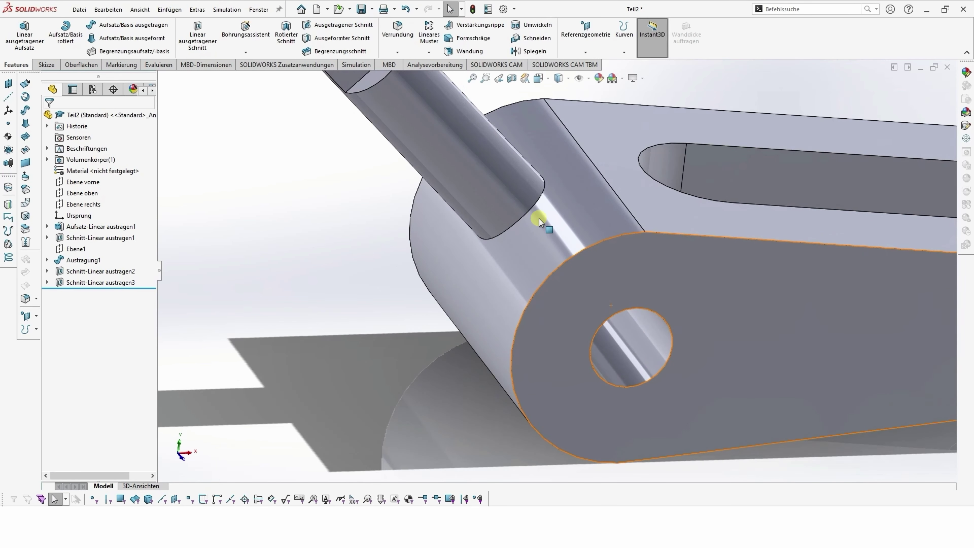
pyautogui.click(532, 207)
pyautogui.click(622, 177)
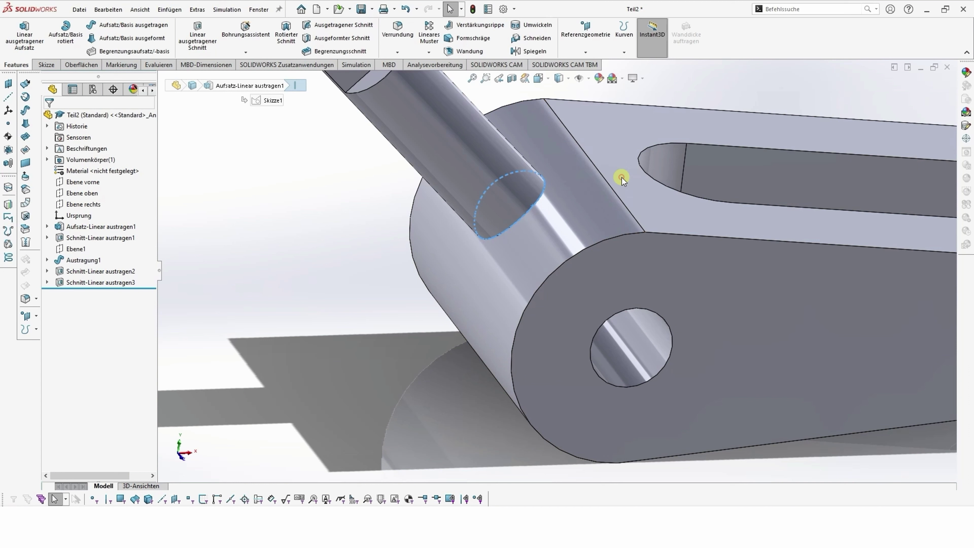
pyautogui.click(105, 215)
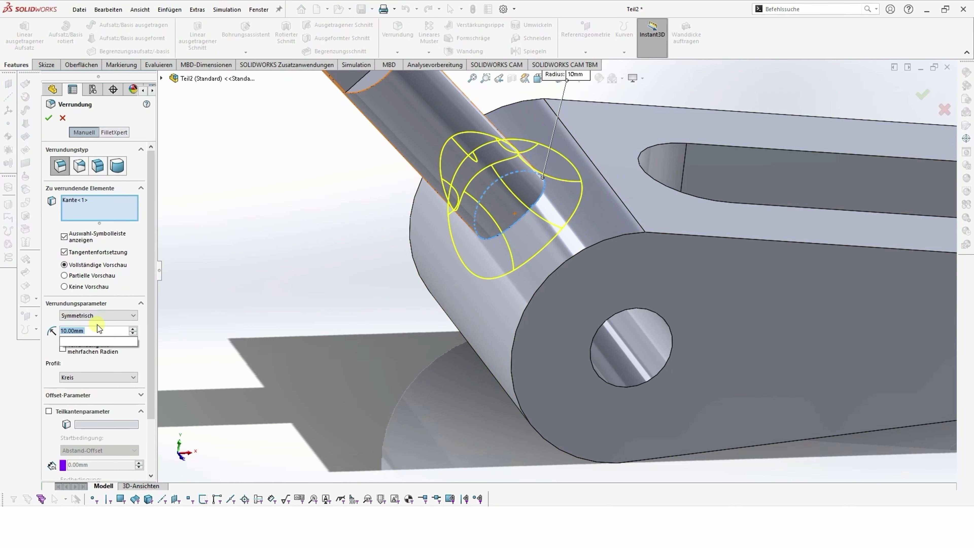
pyautogui.write('2')
pyautogui.press('Return')
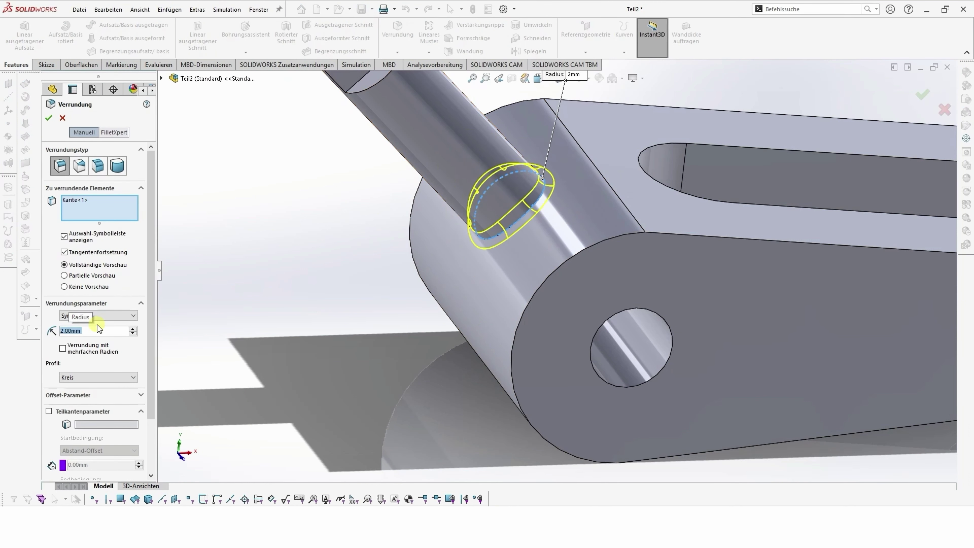
pyautogui.click(46, 117)
# Fillet the four outer contour edges of the lever body's front side face with a 5 mm radius.
pyautogui.moveTo(411, 374)
pyautogui.mouseDown(button='middle')
pyautogui.moveTo(397, 344)
pyautogui.moveTo(407, 366)
pyautogui.mouseUp(button='middle')
pyautogui.press('f')
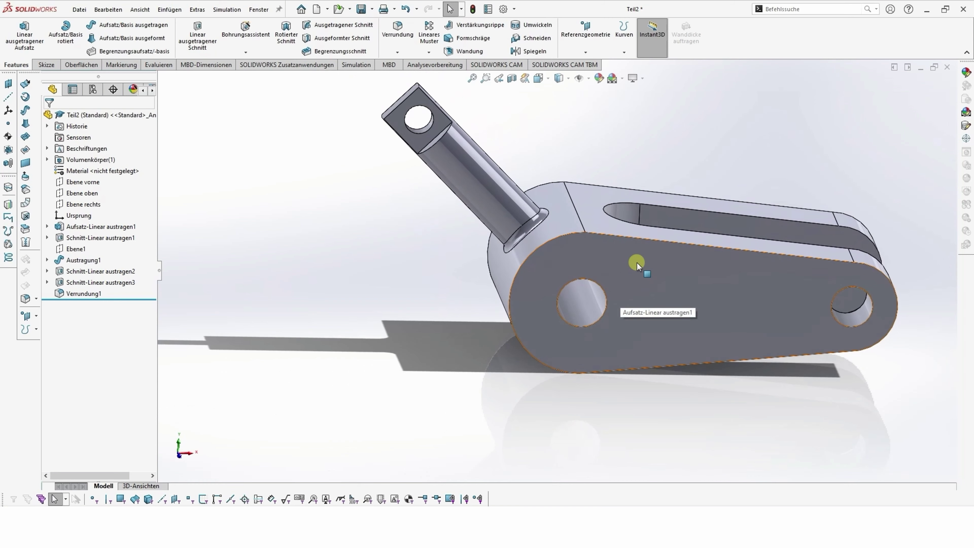
pyautogui.click(643, 370)
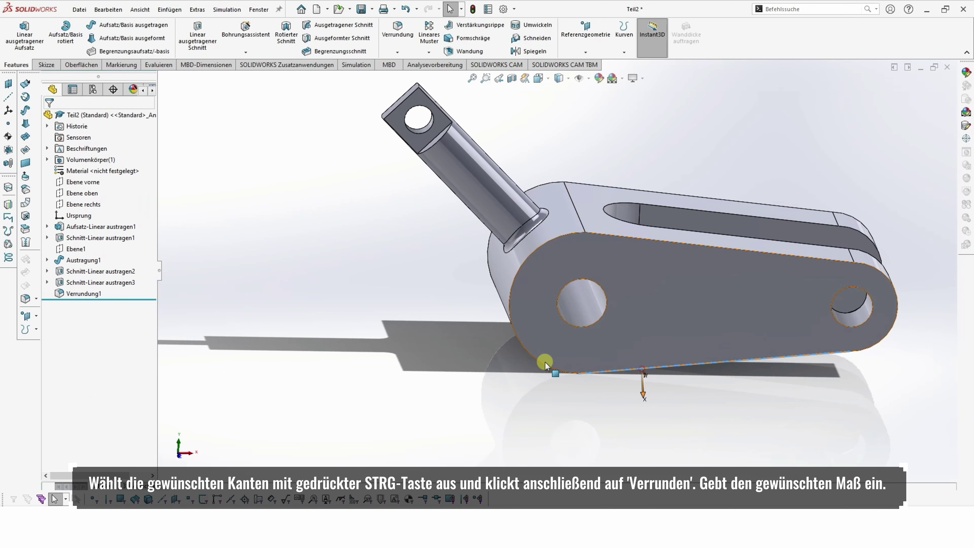
pyautogui.keyDown('ctrl'); pyautogui.click(542, 364); pyautogui.keyUp('ctrl')
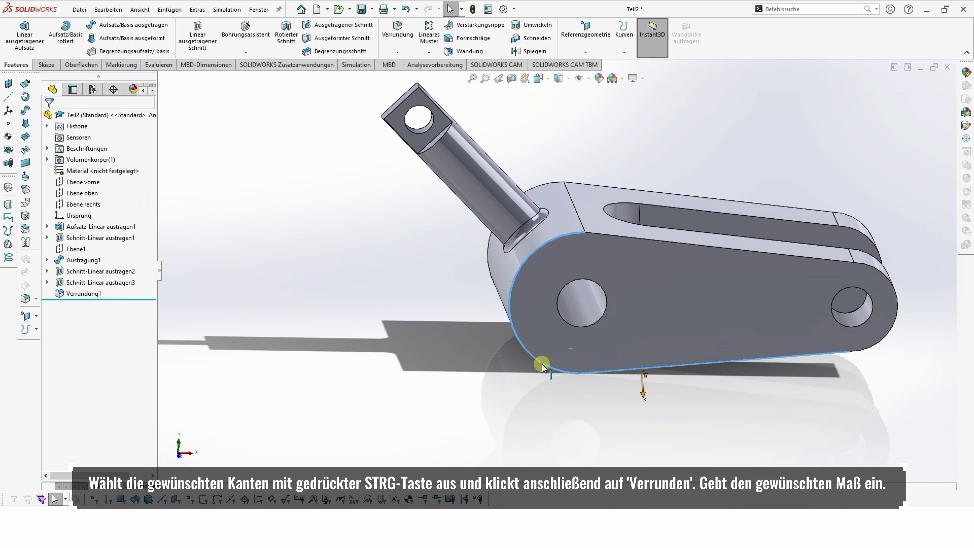
pyautogui.keyDown('ctrl'); pyautogui.click(667, 245); pyautogui.keyUp('ctrl')
pyautogui.keyDown('ctrl'); pyautogui.click(883, 274); pyautogui.keyUp('ctrl')
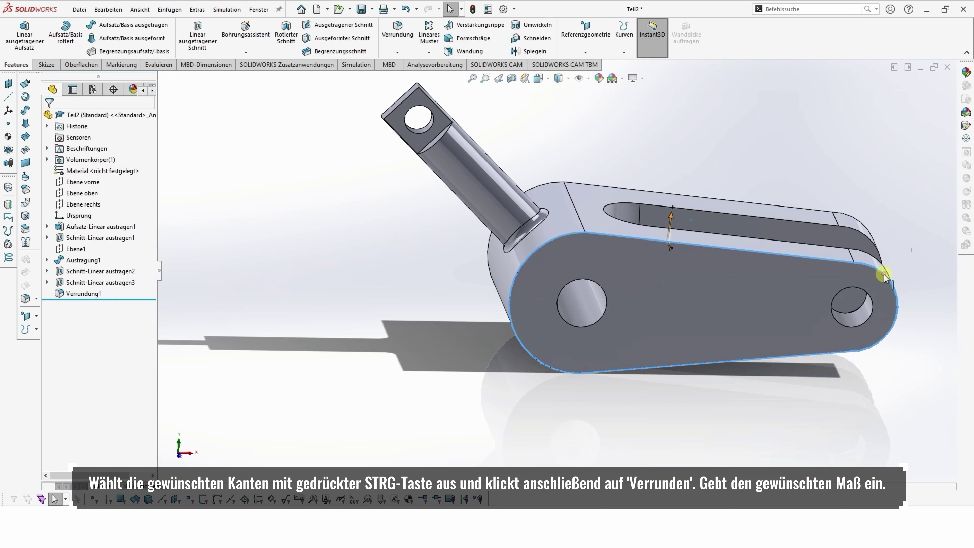
pyautogui.click(947, 244)
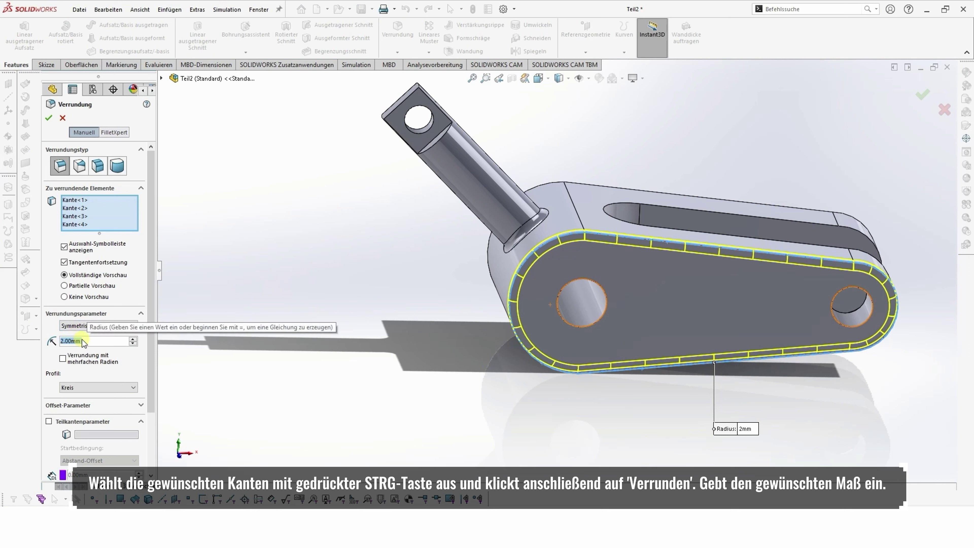
pyautogui.write('5')
pyautogui.press('Return')
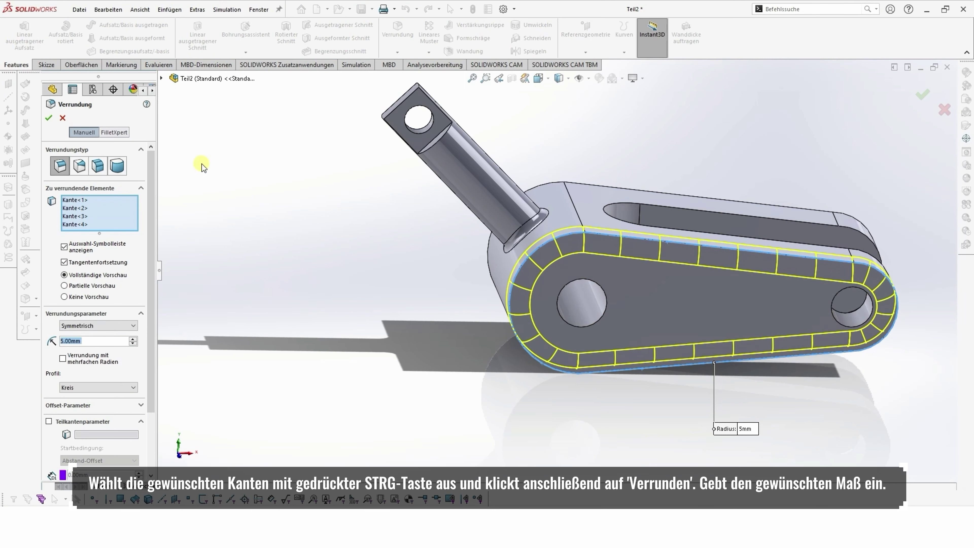
pyautogui.click(55, 121)
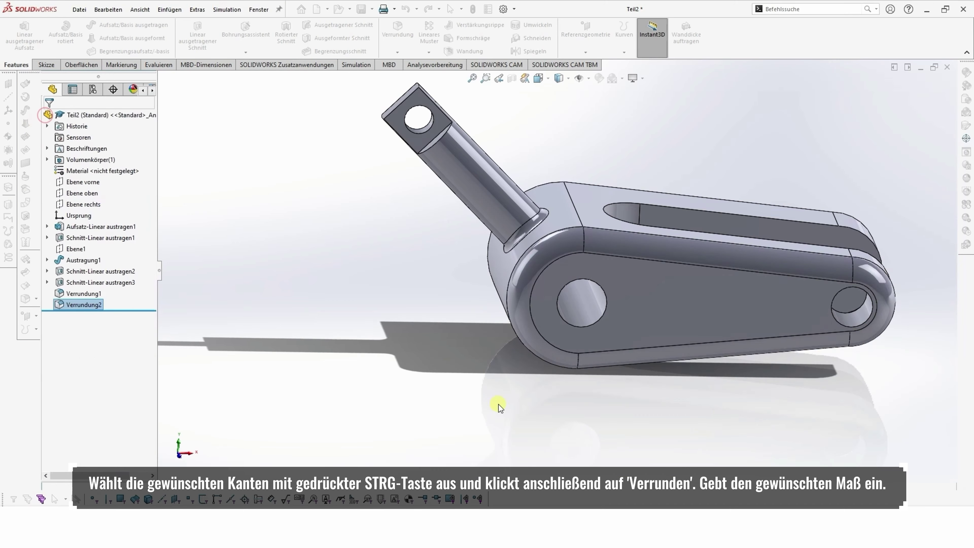
# Fillet the four outer contour edges of the lever body's opposite side face with a 5 mm radius.
pyautogui.moveTo(482, 401); pyautogui.dragTo(615, 457, button='middle')
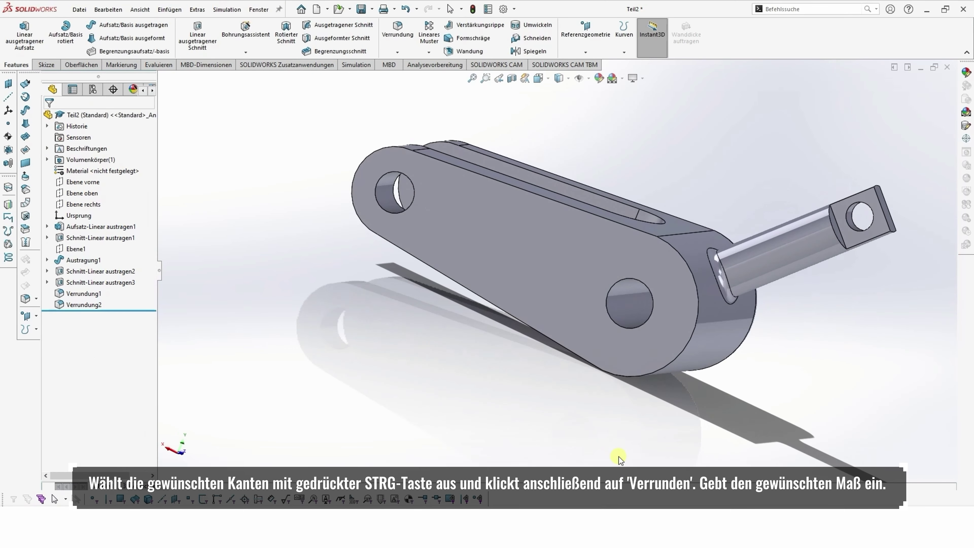
pyautogui.click(697, 299)
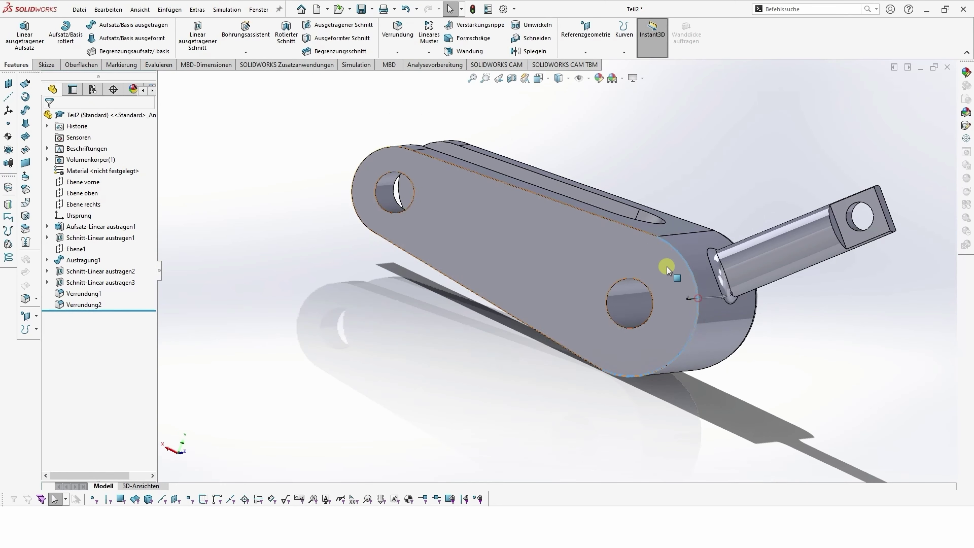
pyautogui.keyDown('ctrl'); pyautogui.click(632, 228); pyautogui.keyUp('ctrl')
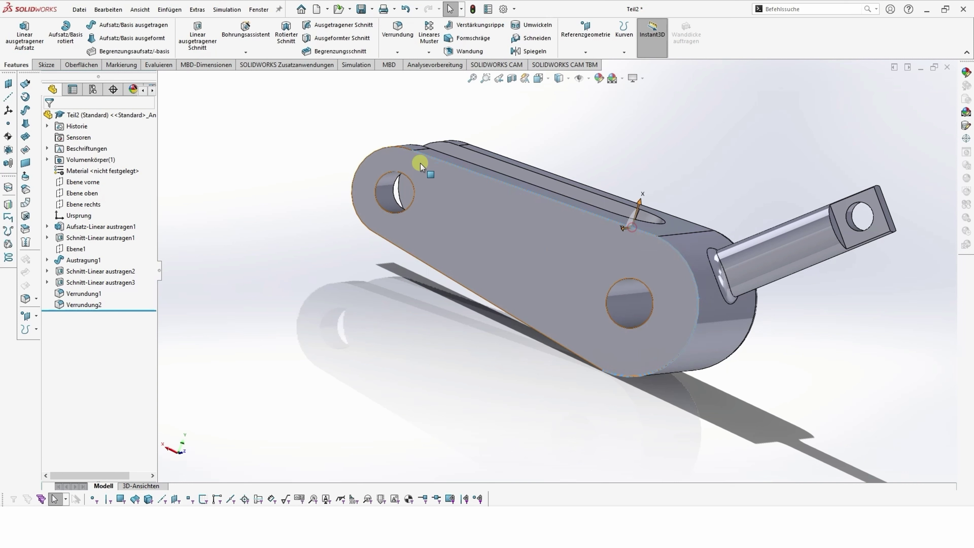
pyautogui.keyDown('ctrl'); pyautogui.click(370, 156); pyautogui.keyUp('ctrl')
pyautogui.keyDown('ctrl'); pyautogui.click(445, 275); pyautogui.keyUp('ctrl')
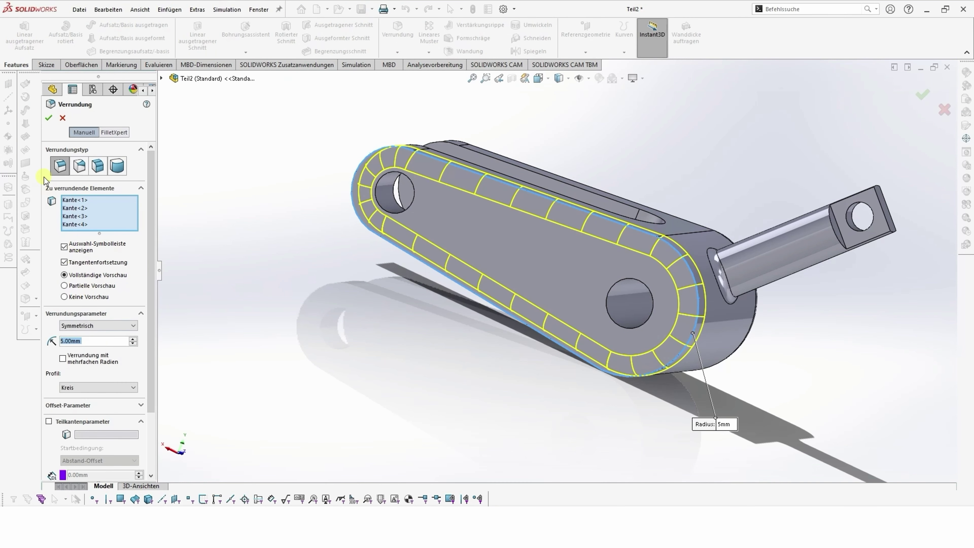
pyautogui.press('Return')
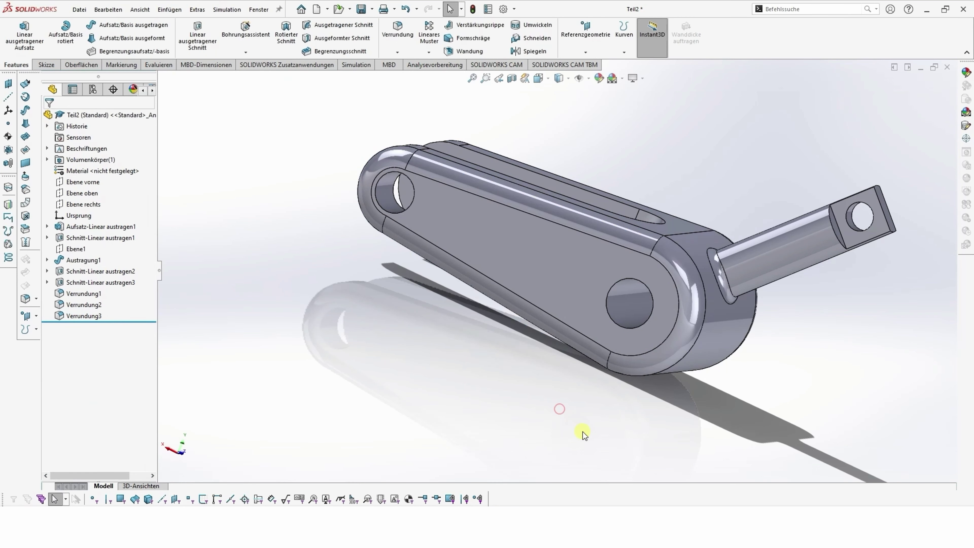
pyautogui.moveTo(582, 431); pyautogui.dragTo(276, 464, button='middle')
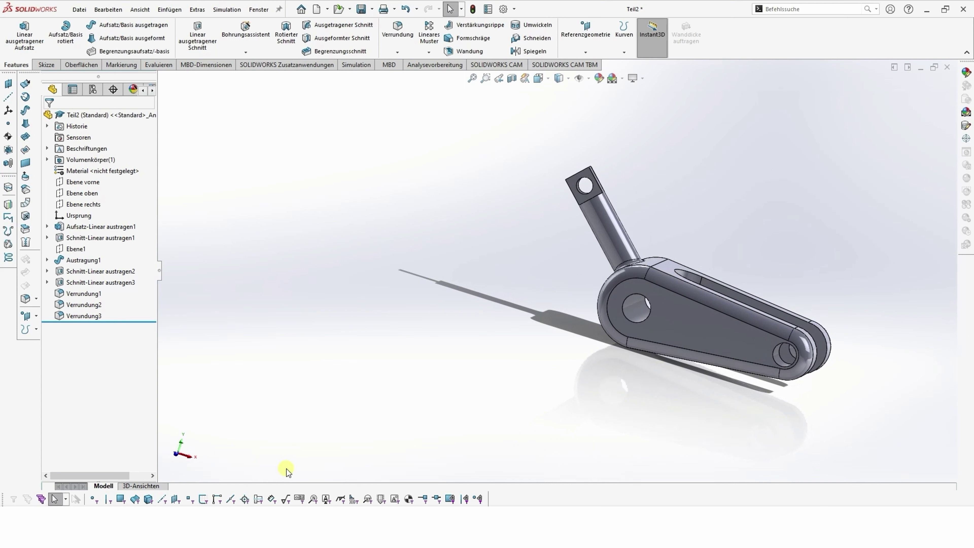